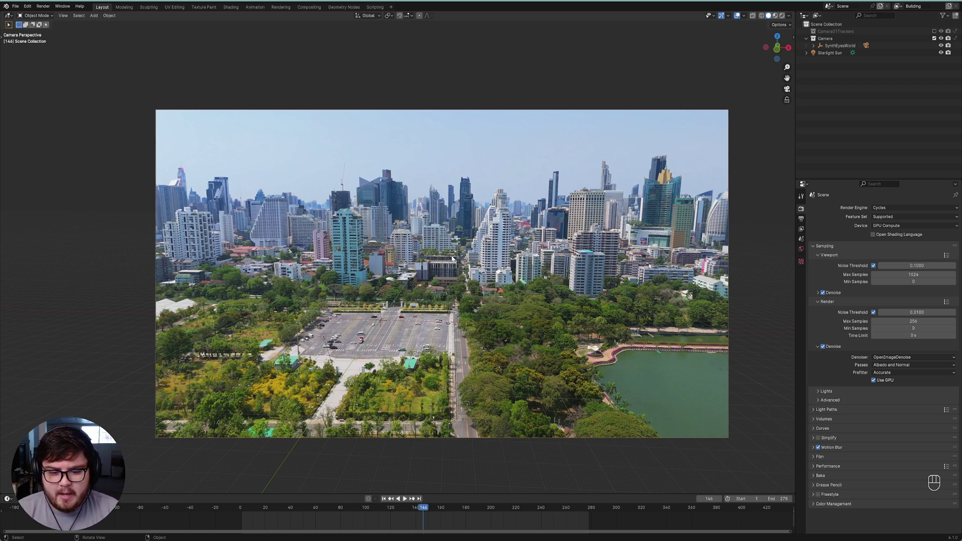
Play the tracked drone footage from frame 1, save Building_Ad_tut_v1.blend, and launch Cargo
{"action": "middle_click_drag", "start_coordinate": [453, 258], "coordinate": [465, 261], "text": "shift"}
{"action": "left_click", "coordinate": [384, 499]}
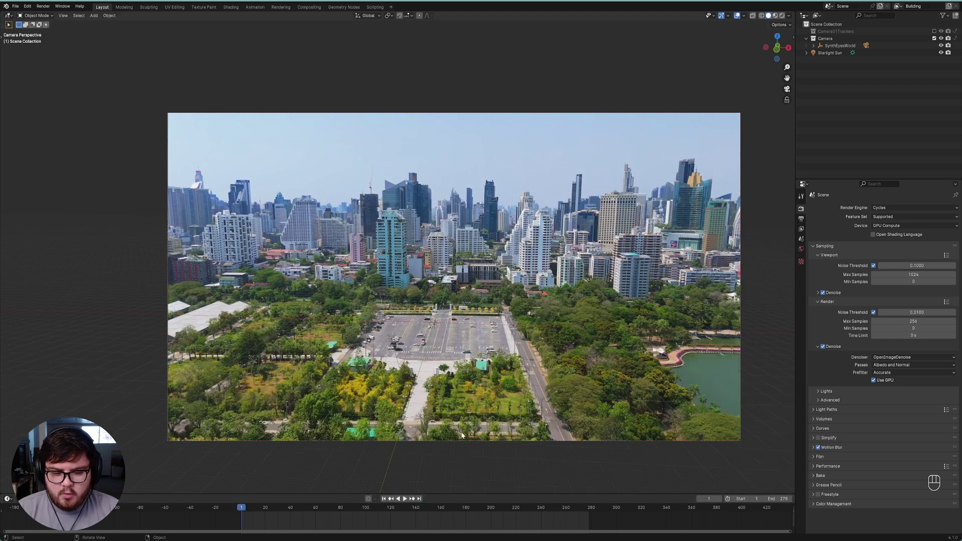
{"action": "key", "text": "space"}
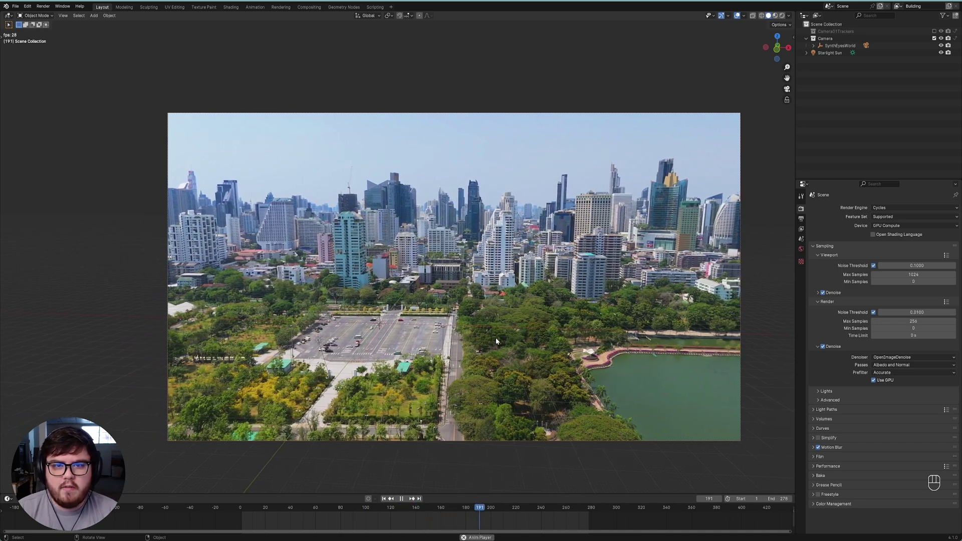
{"action": "key", "text": "space"}
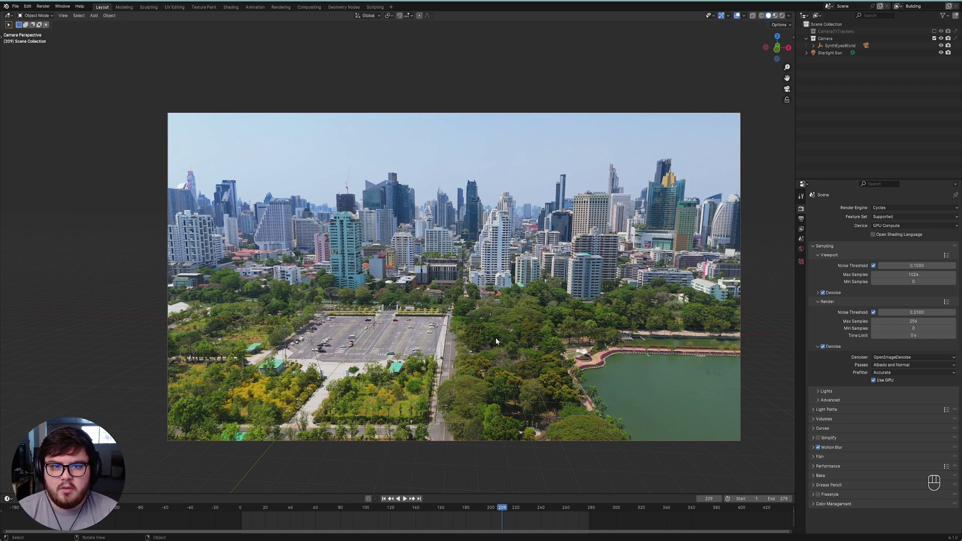
{"action": "key", "text": "ctrl+s"}
{"action": "key", "text": "ctrl+s"}
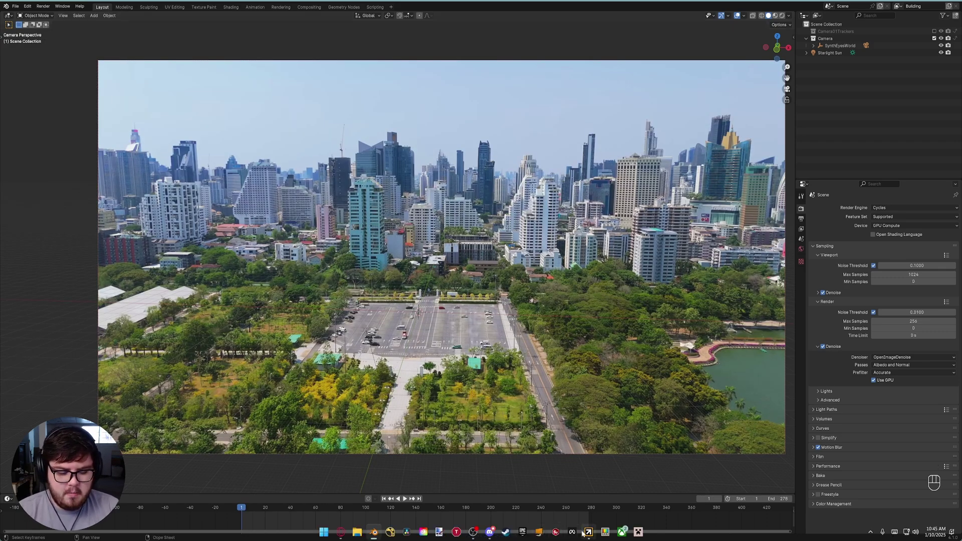
{"action": "left_click", "coordinate": [588, 532]}
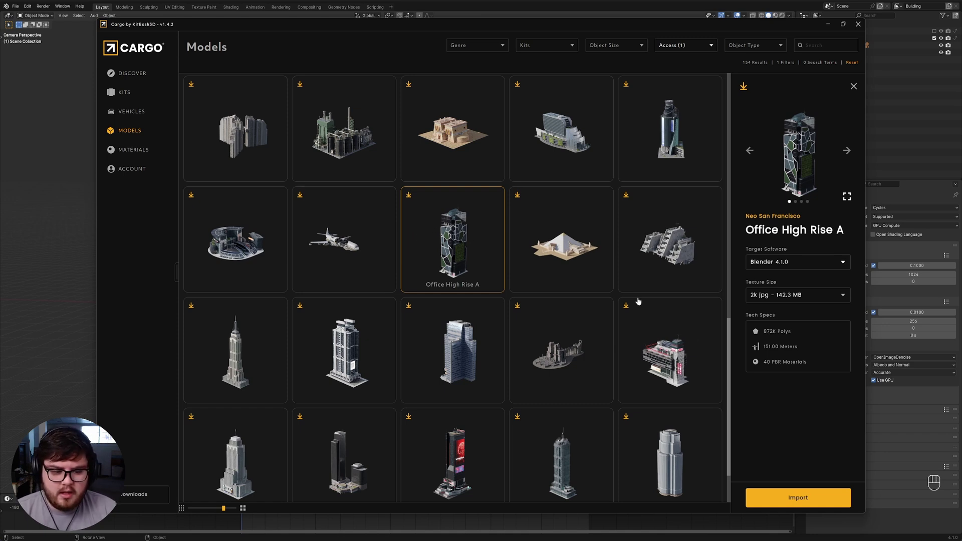
Import Office High Rise A (2k jpg textures) from Cargo and close the Cargo window
{"action": "left_click", "coordinate": [797, 497]}
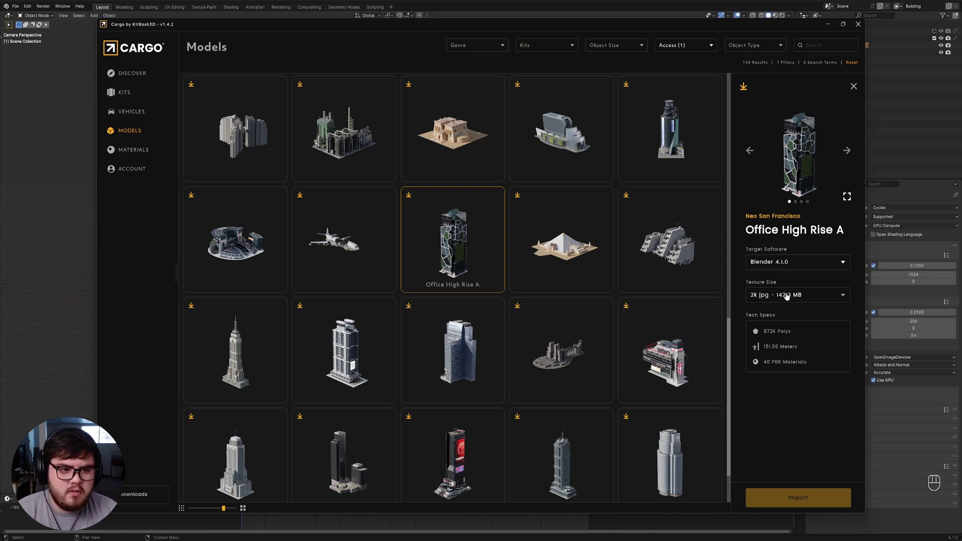
{"action": "left_click", "coordinate": [829, 25]}
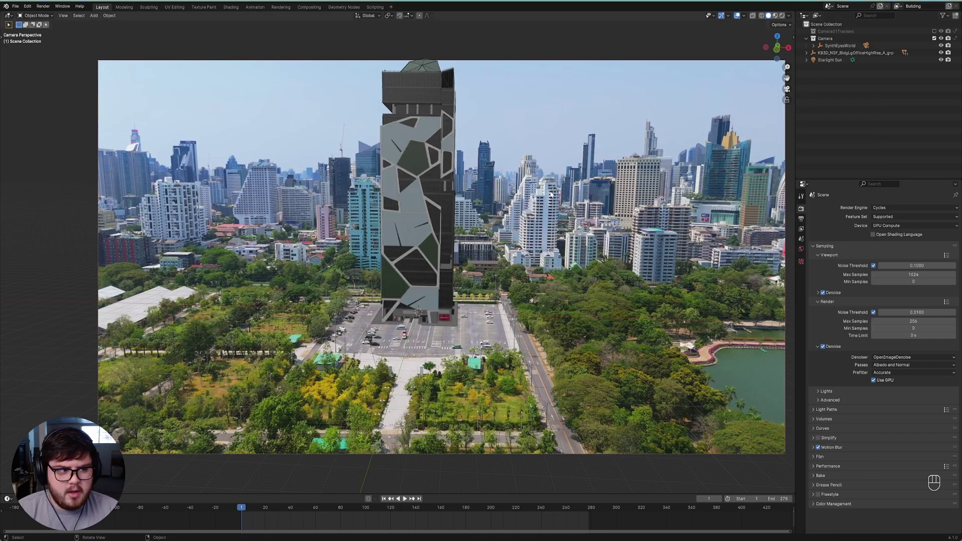
Select the office tower group and move it along the ground plane onto the parking lot
{"action": "left_click", "coordinate": [872, 53]}
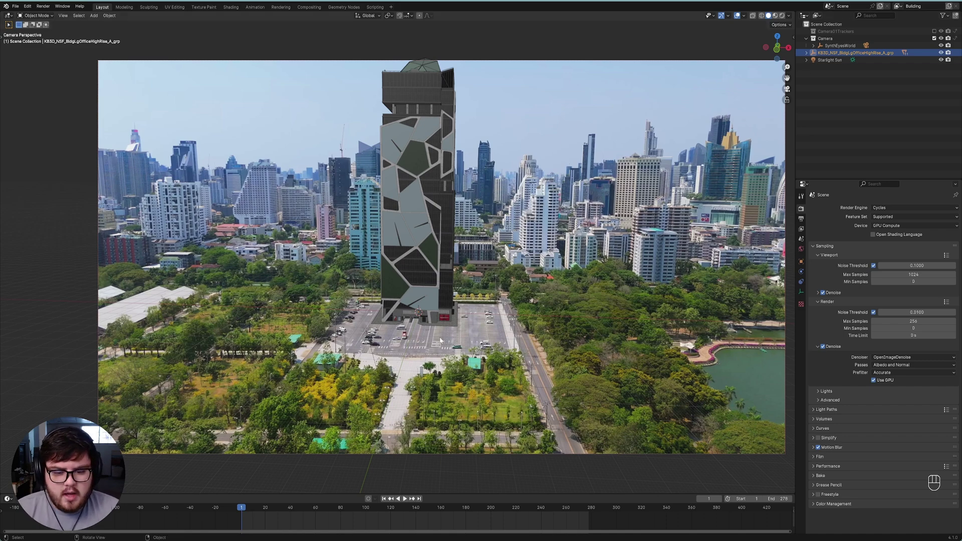
{"action": "scroll", "coordinate": [440, 341], "scroll_direction": "up", "scroll_amount": 2}
{"action": "key", "text": "ctrl+s"}
{"action": "scroll", "coordinate": [438, 330], "scroll_direction": "up", "scroll_amount": 2}
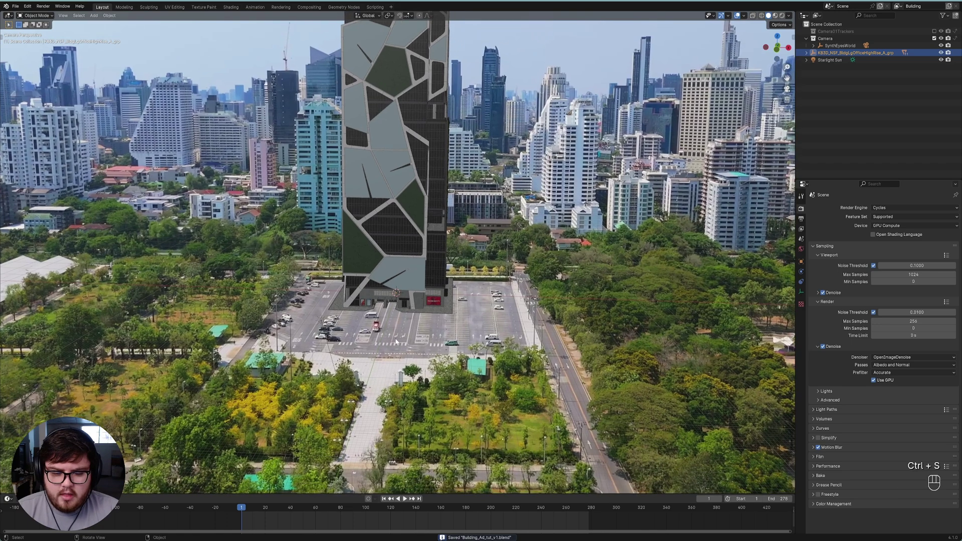
{"action": "key", "text": "g"}
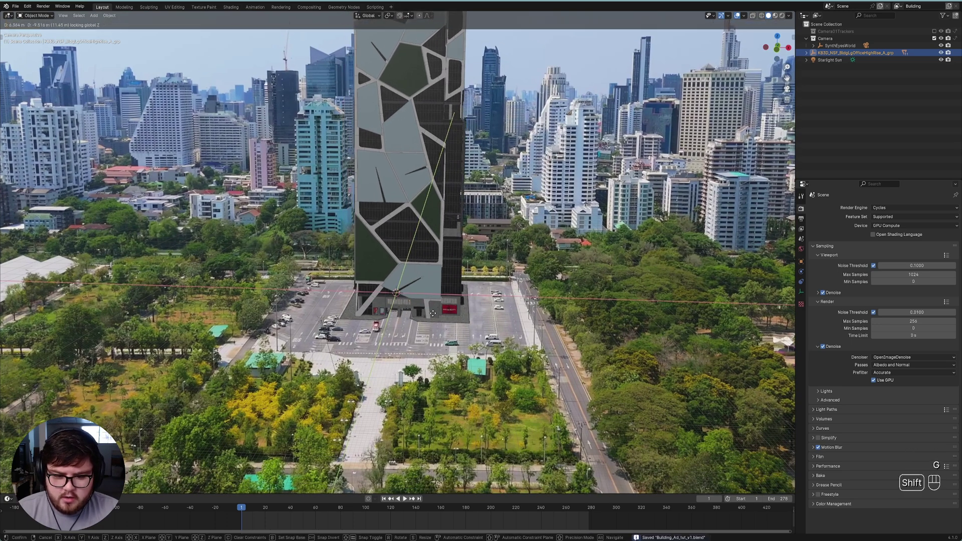
{"action": "key", "text": "shift+z"}
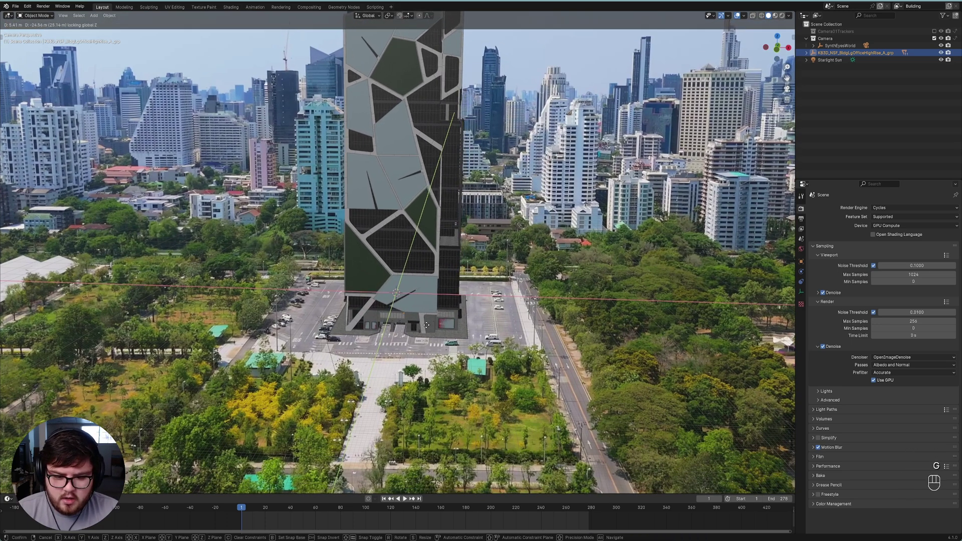
{"action": "left_click", "coordinate": [427, 328]}
{"action": "scroll", "coordinate": [425, 341], "scroll_direction": "up", "scroll_amount": 6}
{"action": "middle_click_drag", "start_coordinate": [408, 395], "coordinate": [392, 302], "text": "shift"}
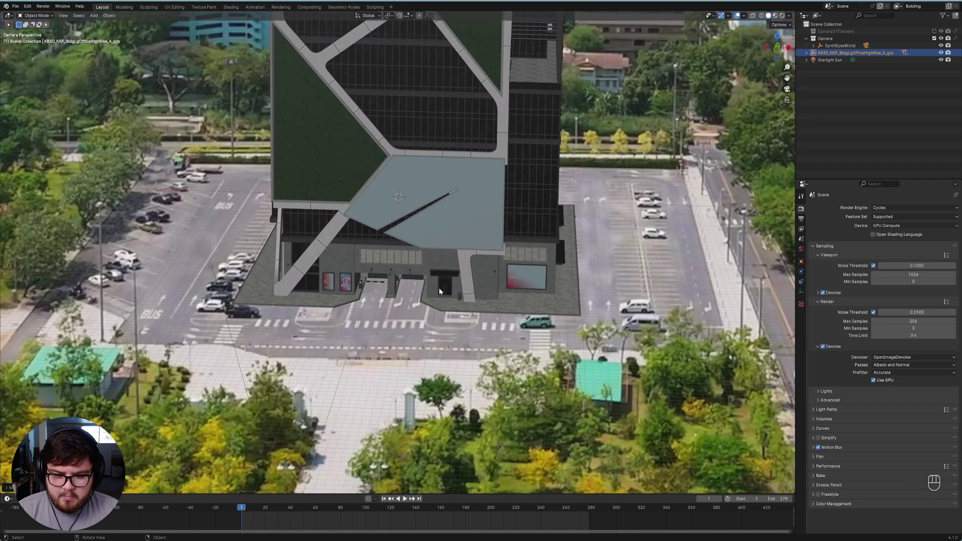
Scale the tower slightly larger and nudge it into place along X
{"action": "key", "text": "s"}
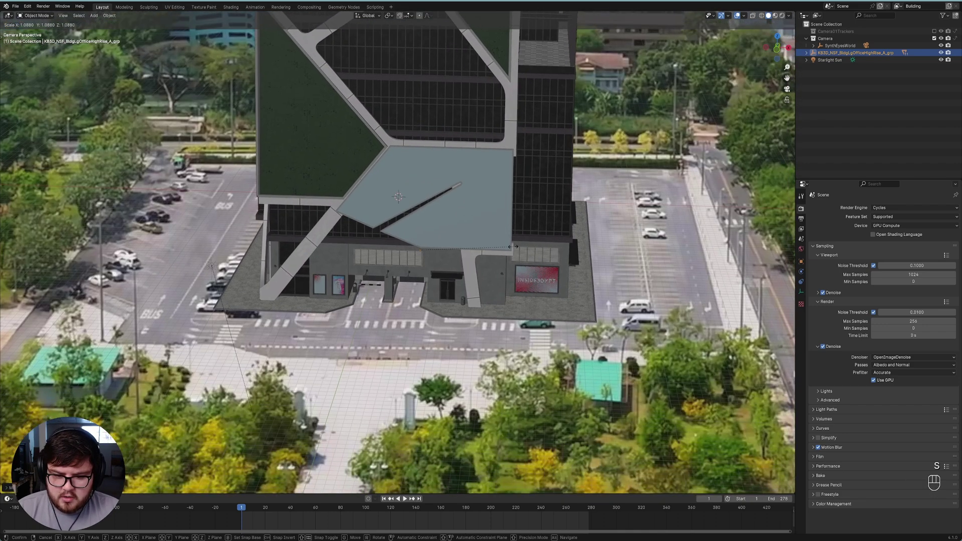
{"action": "left_click", "coordinate": [512, 246]}
{"action": "key", "text": "g"}
{"action": "left_click", "coordinate": [458, 266]}
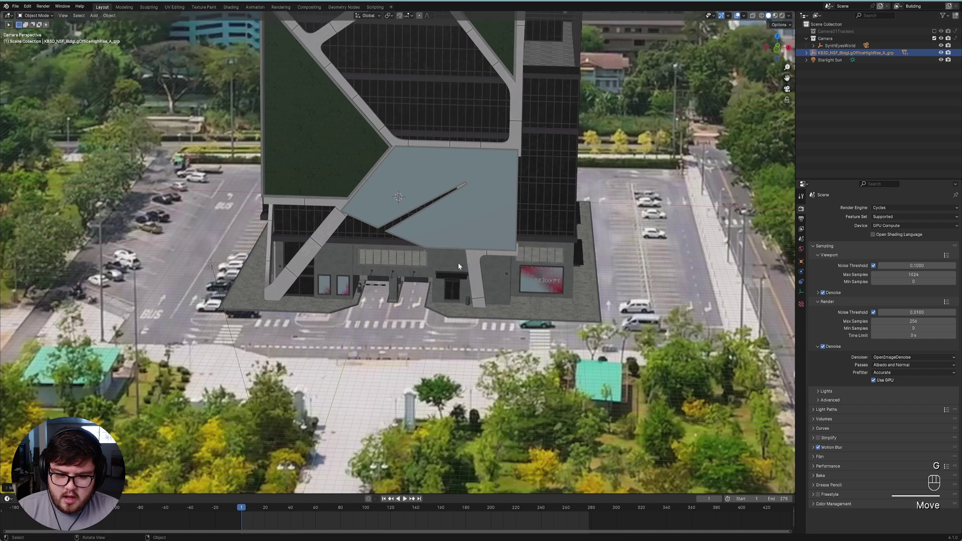
{"action": "key", "text": "g"}
{"action": "key", "text": "x"}
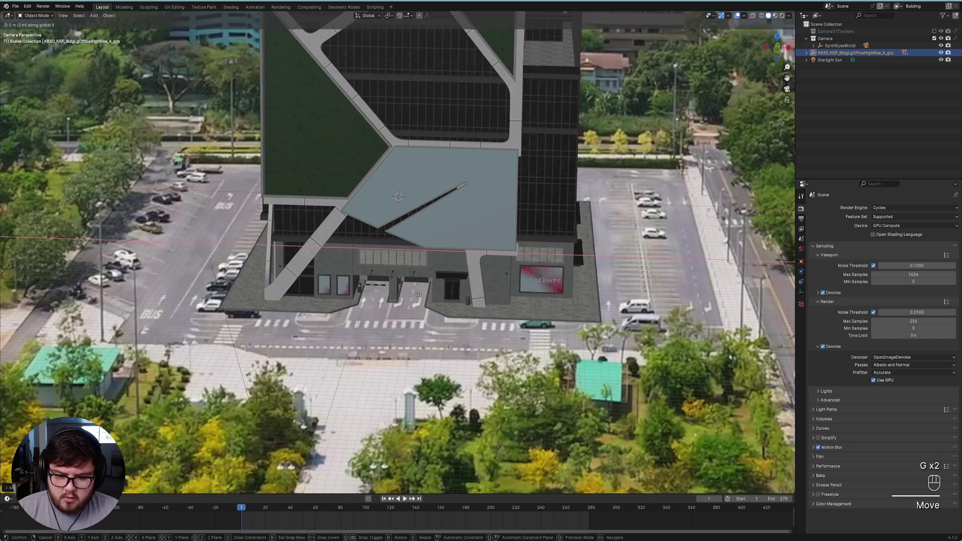
{"action": "left_click", "coordinate": [417, 295]}
Reframe the whole tower, save the file, and scrub the footage to check placement
{"action": "scroll", "coordinate": [451, 258], "scroll_direction": "down", "scroll_amount": 4}
{"action": "middle_click_drag", "start_coordinate": [452, 258], "coordinate": [428, 298], "text": "shift"}
{"action": "scroll", "coordinate": [428, 295], "scroll_direction": "down", "scroll_amount": 3}
{"action": "middle_click_drag", "start_coordinate": [431, 219], "coordinate": [401, 326], "text": "shift"}
{"action": "key", "text": "ctrl+s"}
{"action": "left_click_drag", "start_coordinate": [242, 509], "coordinate": [486, 495]}
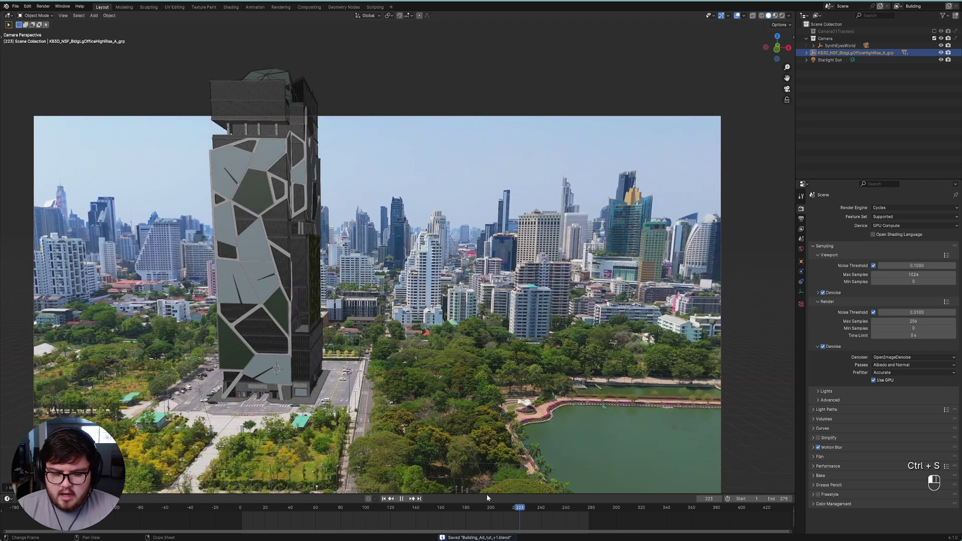
Stop playback, scale the sidewalk base wider along the X axis, and save
{"action": "key", "text": "Escape"}
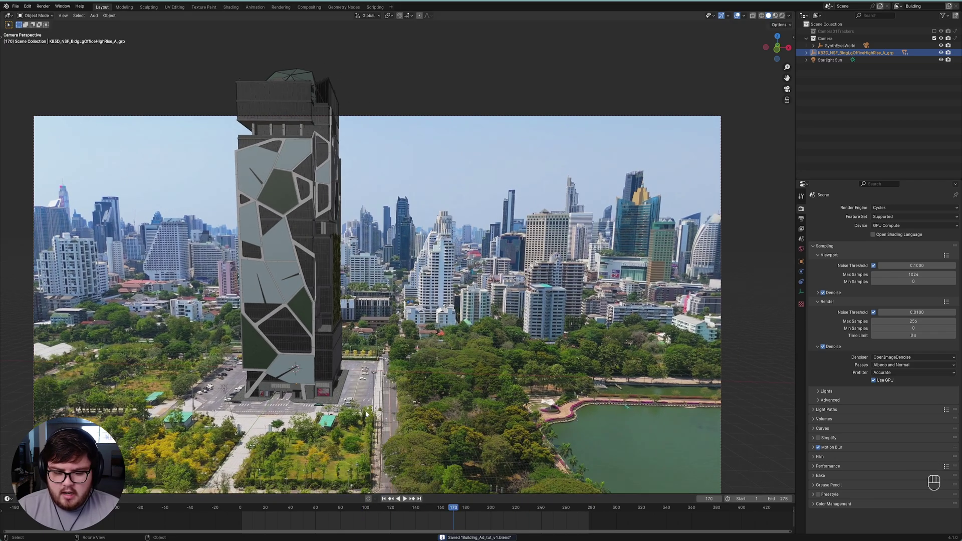
{"action": "scroll", "coordinate": [316, 420], "scroll_direction": "up", "scroll_amount": 3}
{"action": "scroll", "coordinate": [317, 419], "scroll_direction": "down", "scroll_amount": 3}
{"action": "scroll", "coordinate": [512, 319], "scroll_direction": "up", "scroll_amount": 4}
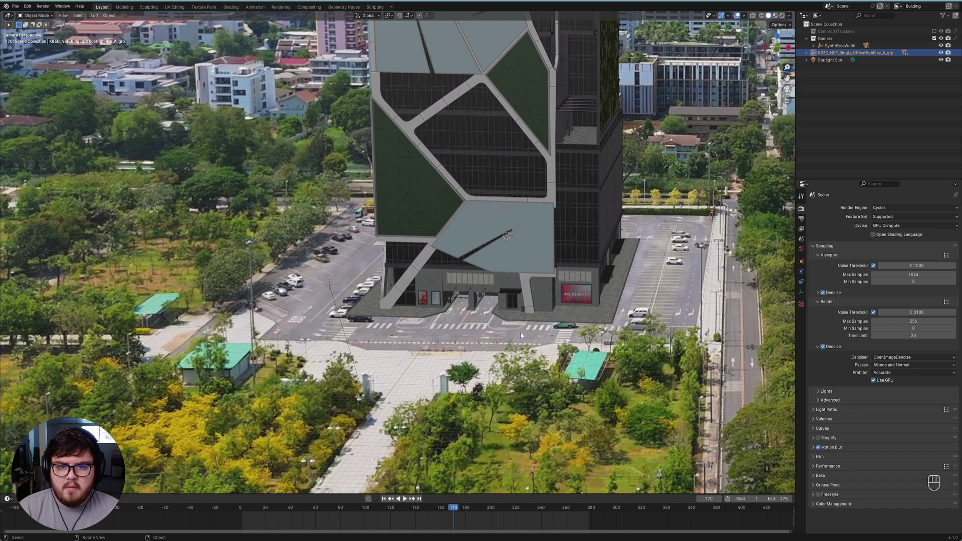
{"action": "left_click", "coordinate": [568, 321]}
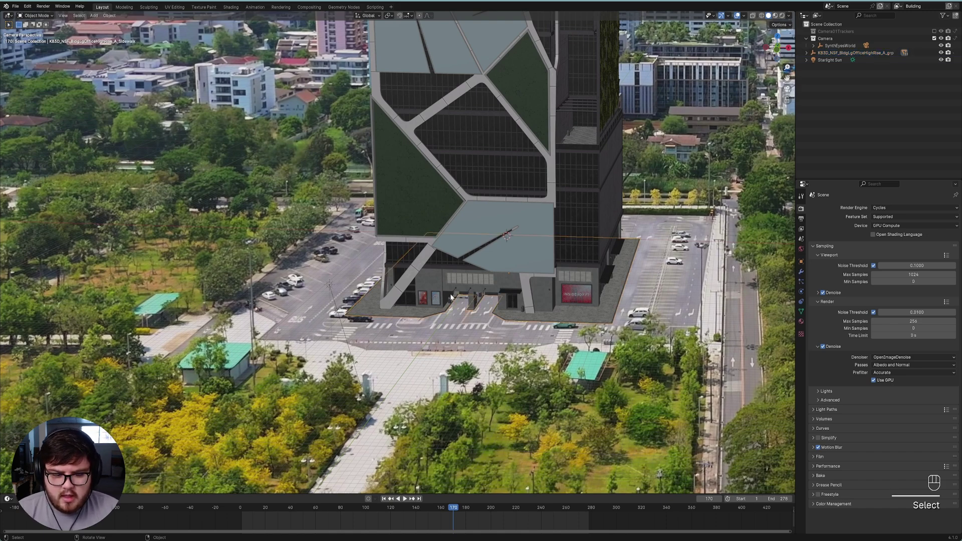
{"action": "key", "text": "s"}
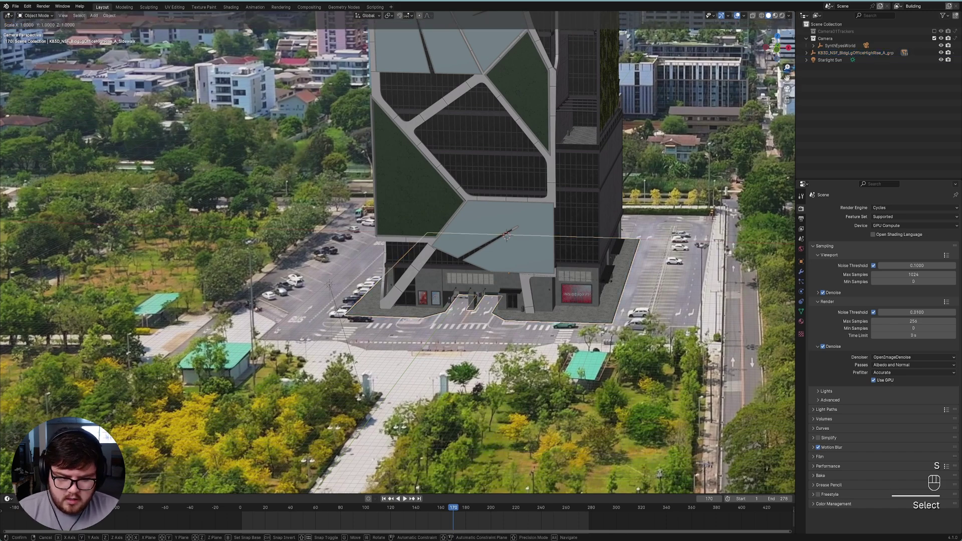
{"action": "key", "text": "x"}
{"action": "left_click", "coordinate": [621, 276]}
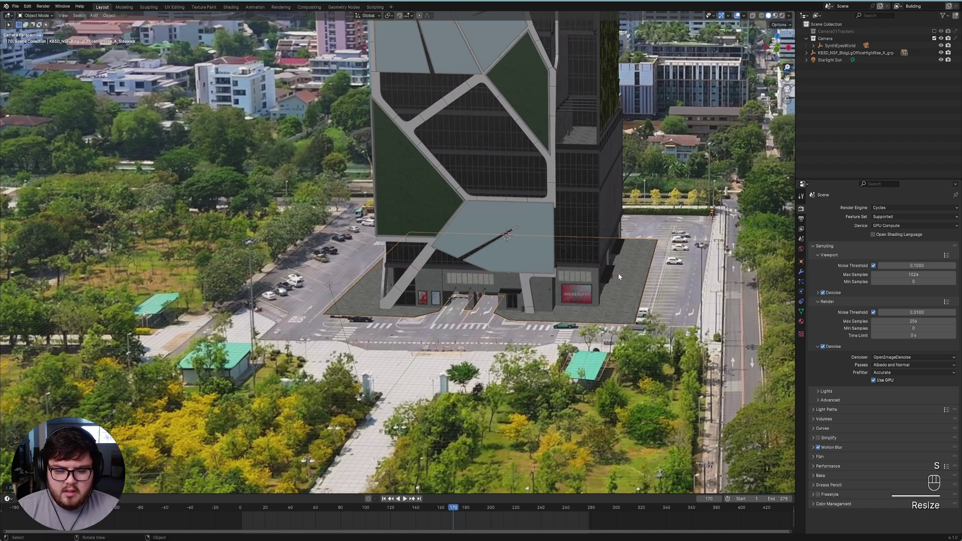
{"action": "scroll", "coordinate": [615, 276], "scroll_direction": "down", "scroll_amount": 1}
{"action": "middle_click_drag", "start_coordinate": [594, 289], "coordinate": [572, 300], "text": "shift"}
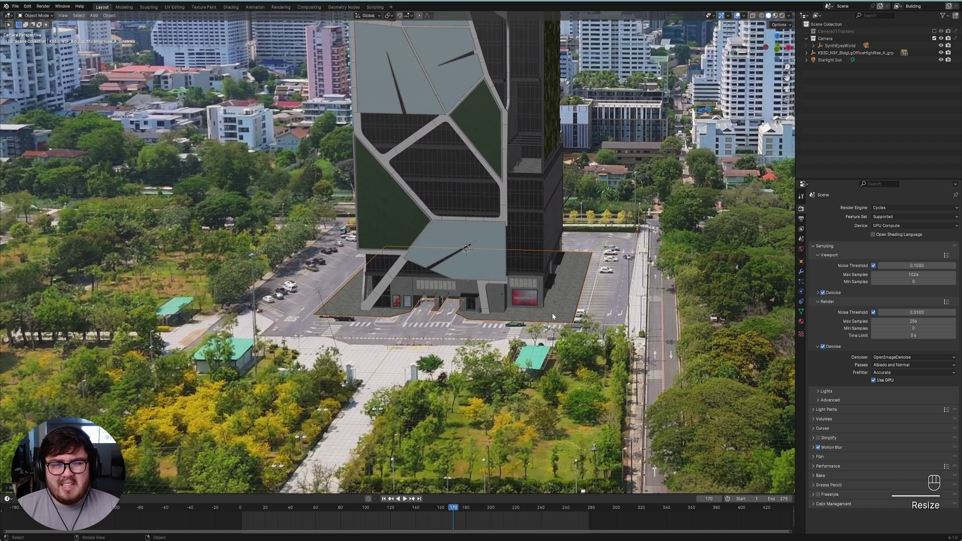
{"action": "key", "text": "ctrl+s"}
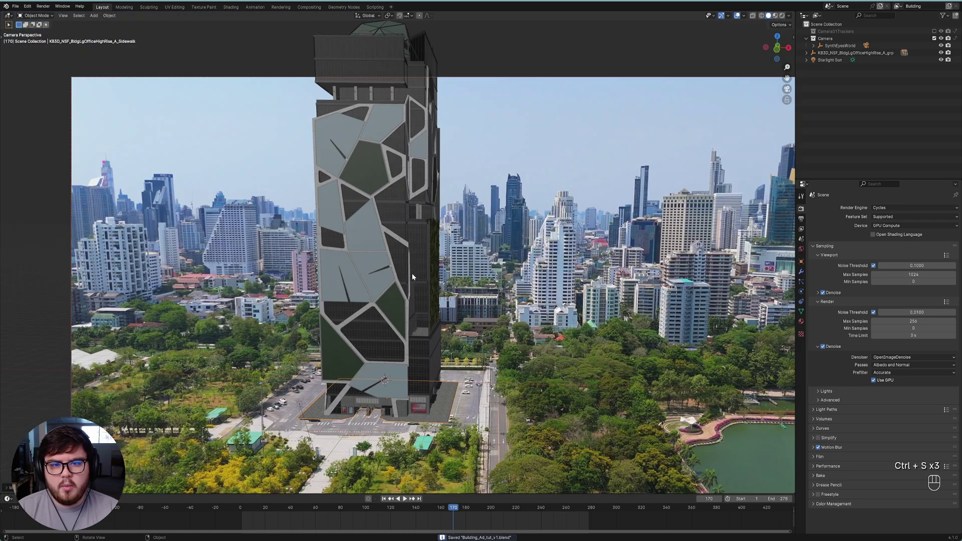
Select the tower group's full hierarchy and move it into a new collection named 'Building'
{"action": "left_click", "coordinate": [858, 53]}
{"action": "right_click", "coordinate": [842, 54]}
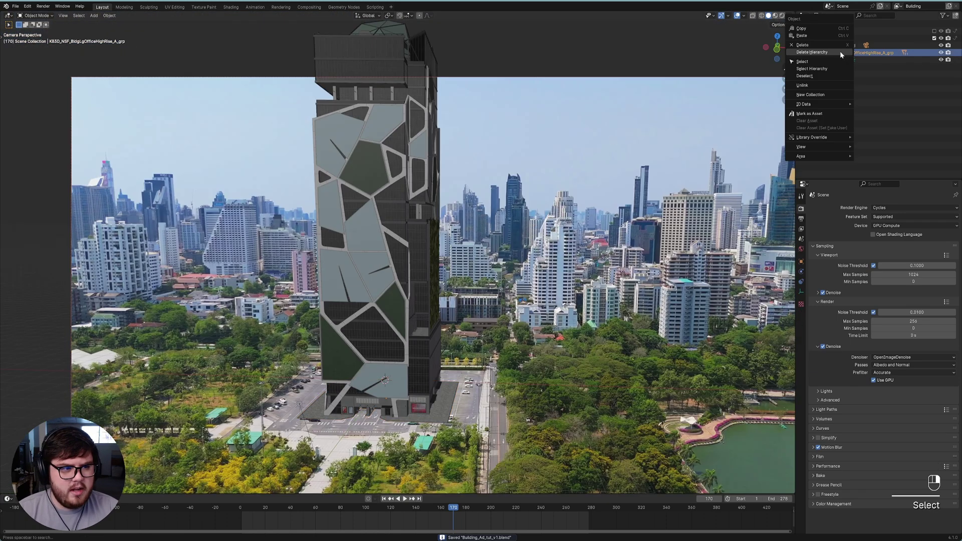
{"action": "left_click", "coordinate": [815, 72]}
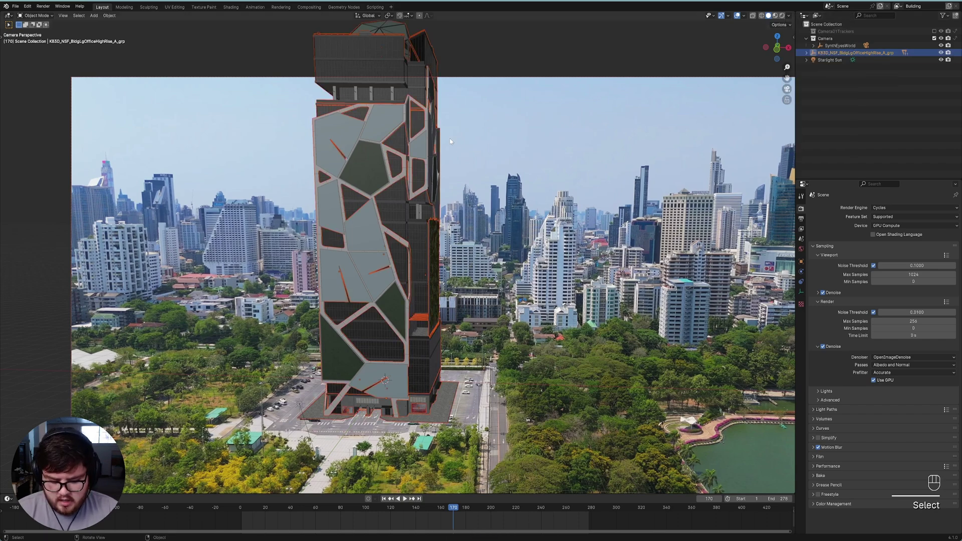
{"action": "key", "text": "m"}
{"action": "left_click", "coordinate": [426, 161]}
{"action": "type", "text": "Buidl"}
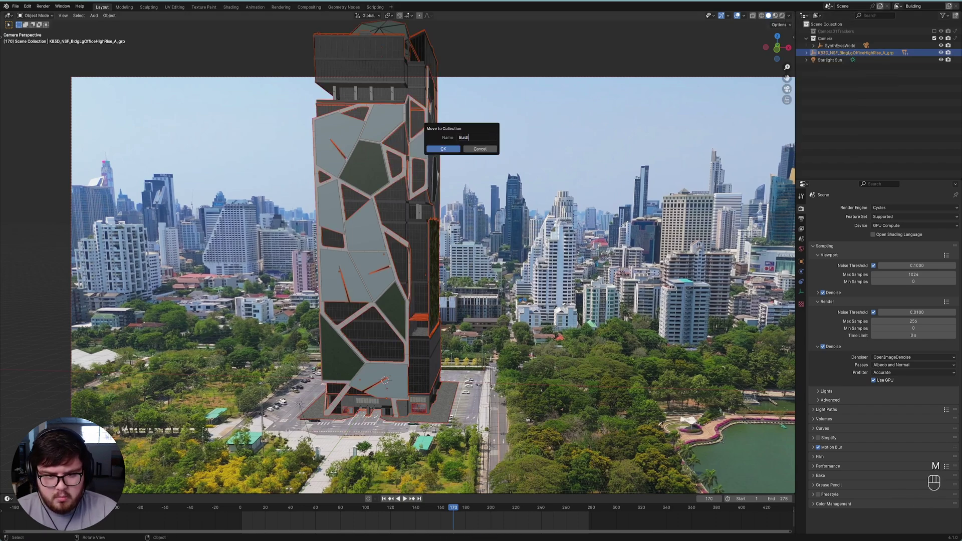
{"action": "key", "text": "BackSpace"}
{"action": "key", "text": "BackSpace"}
{"action": "type", "text": "lding"}
{"action": "key", "text": "Return"}
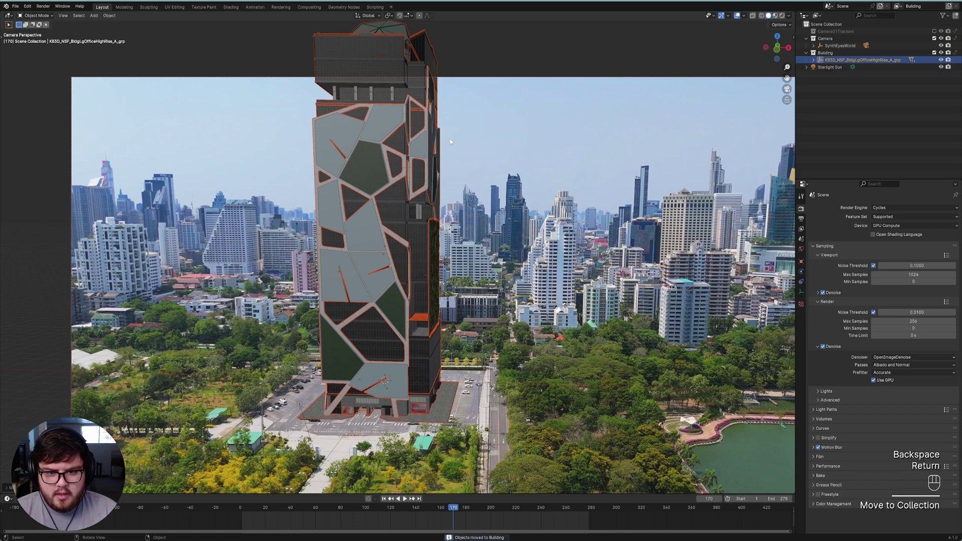
Test-move the facade skin and BuildingC core to identify them, then leave camera view
{"action": "left_click", "coordinate": [432, 150]}
{"action": "key", "text": "g"}
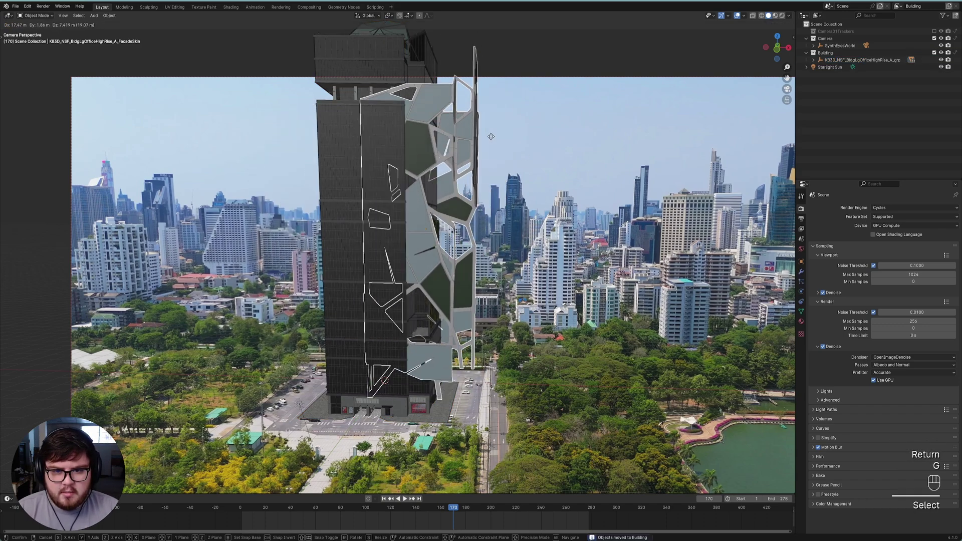
{"action": "right_click", "coordinate": [491, 136]}
{"action": "left_click", "coordinate": [399, 144]}
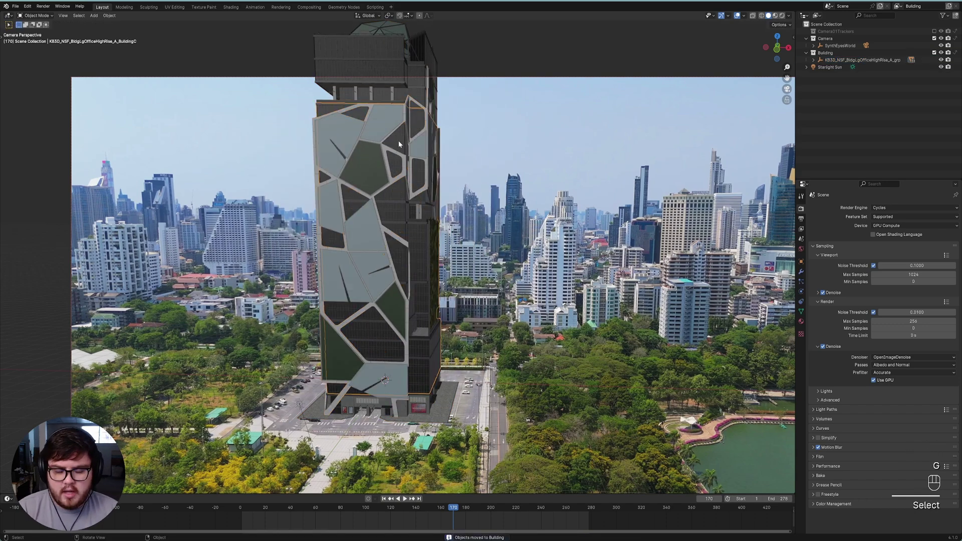
{"action": "key", "text": "g"}
{"action": "right_click", "coordinate": [454, 164]}
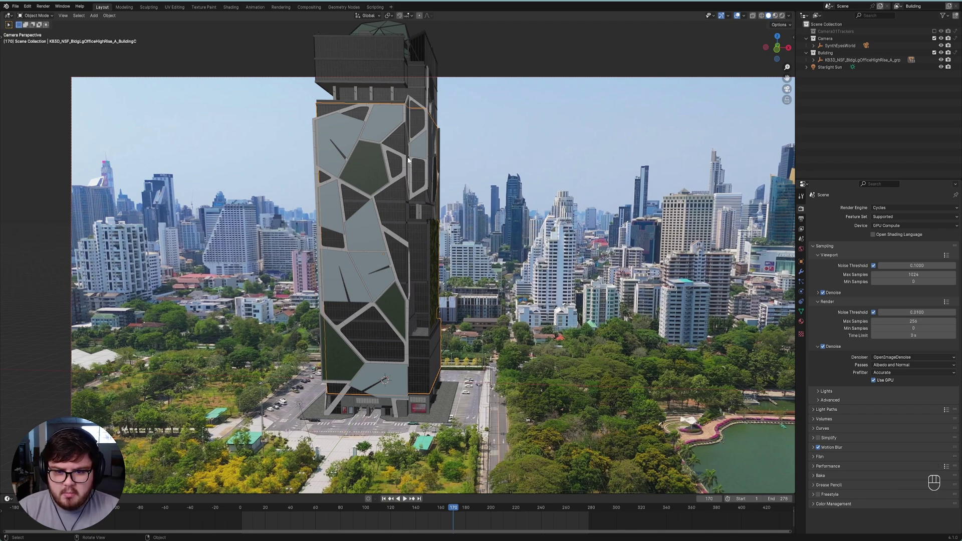
{"action": "key", "text": "KP_0"}
{"action": "key", "text": "shift+f"}
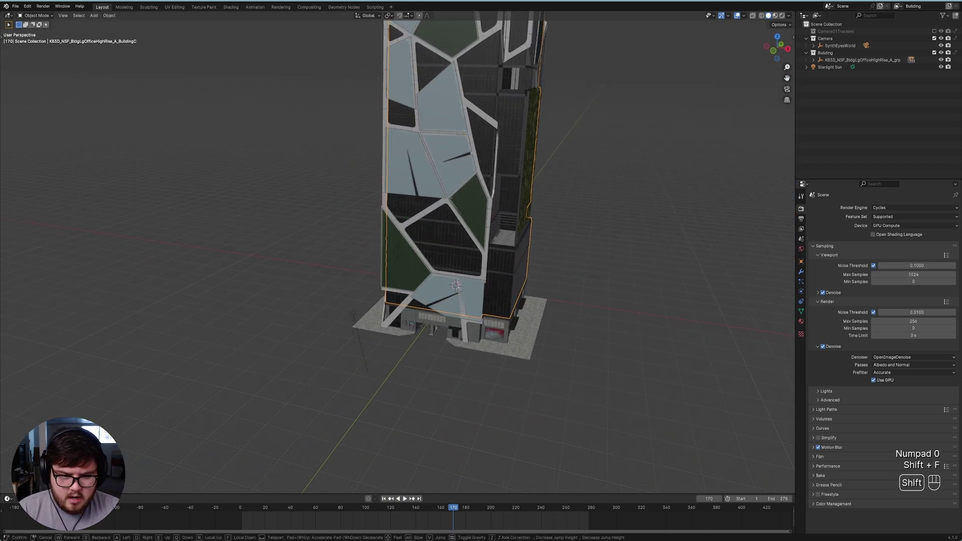
{"action": "key", "text": "shift+w"}
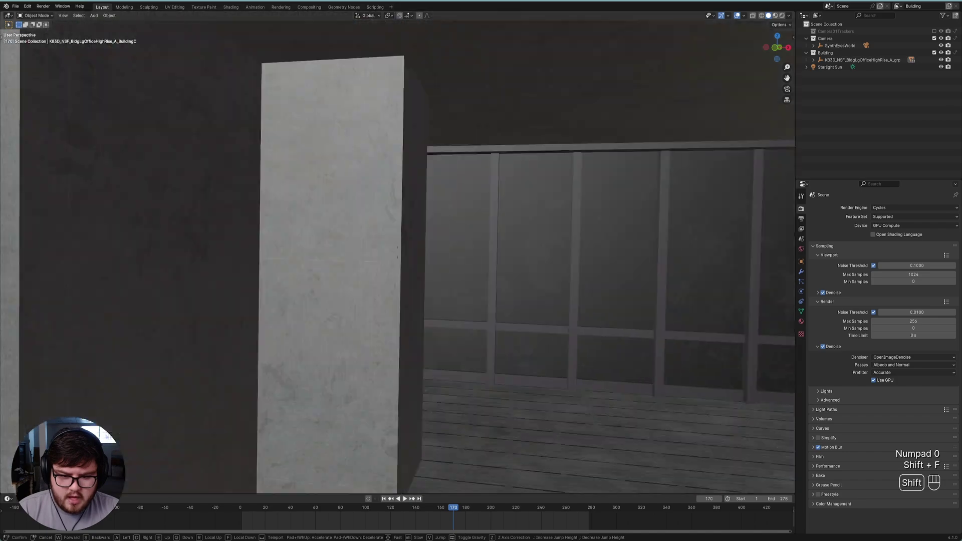
{"action": "key", "text": "w"}
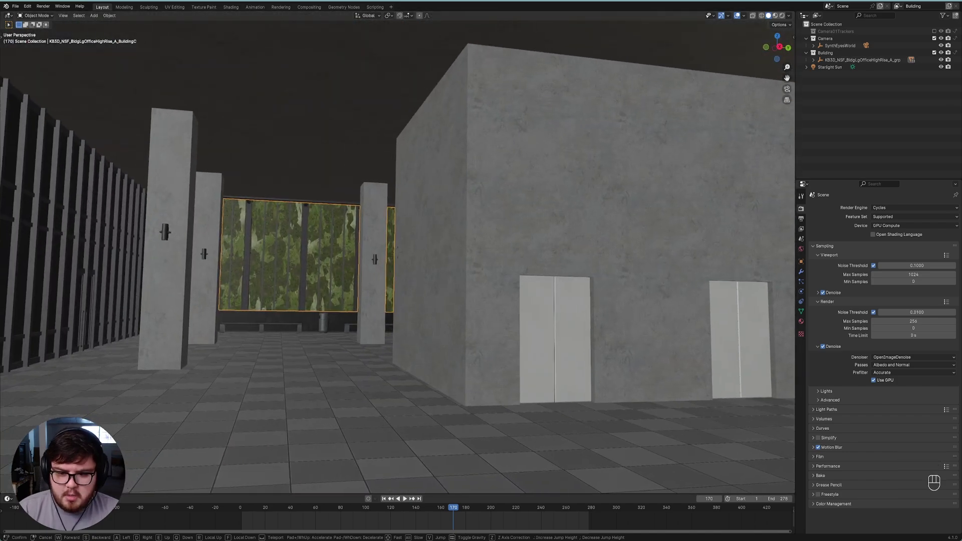
{"action": "key", "text": "w"}
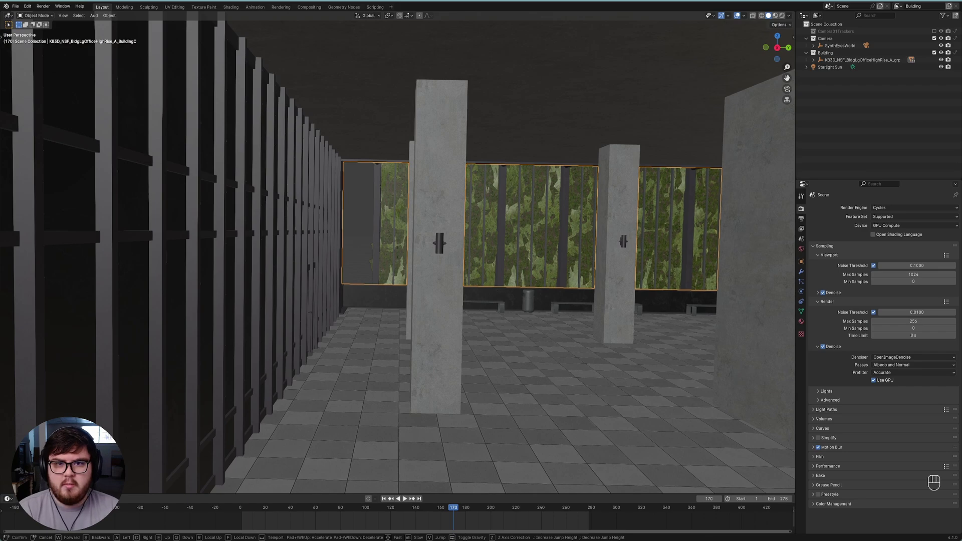
{"action": "key", "text": "w"}
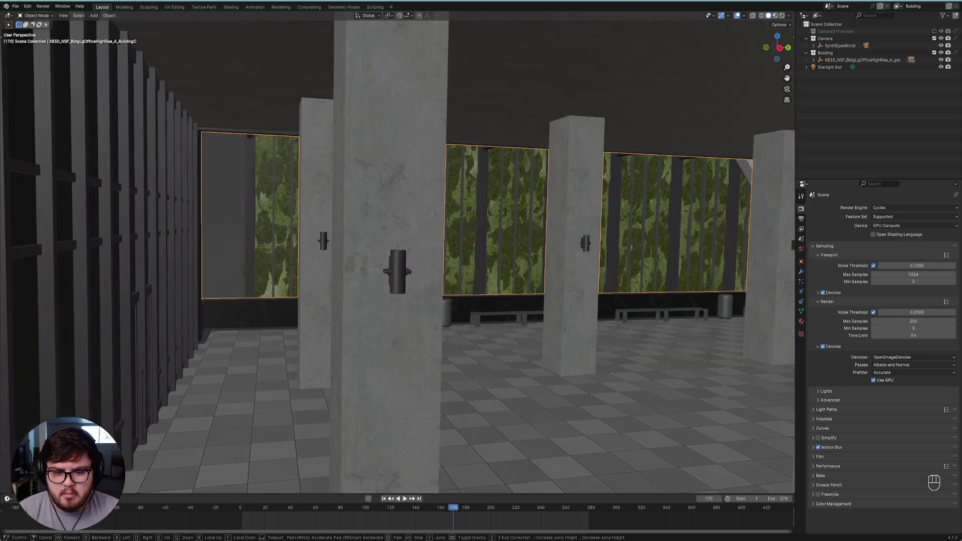
{"action": "key", "text": "Escape"}
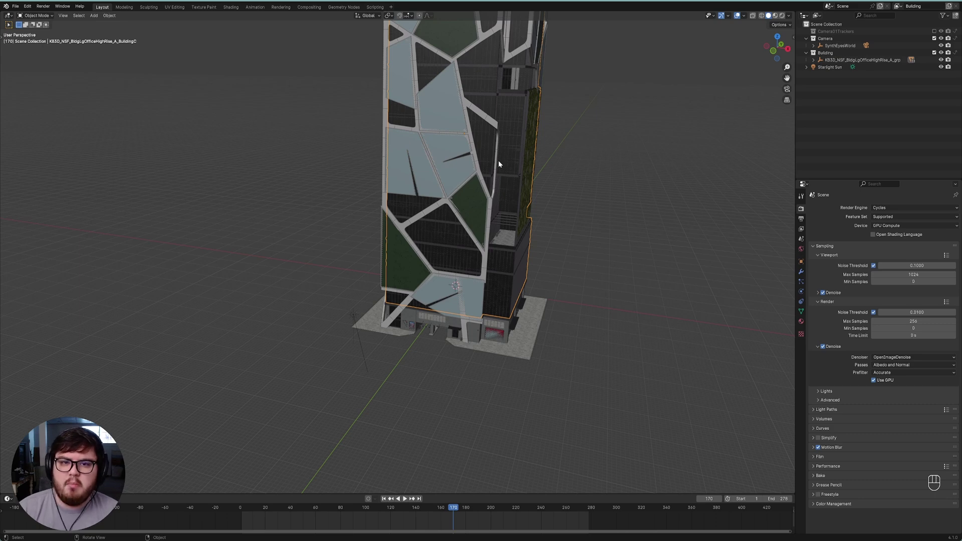
Orbit to a side-on view of the tower, briefly hiding and restoring the tower body
{"action": "middle_click_drag", "start_coordinate": [564, 196], "coordinate": [499, 264]}
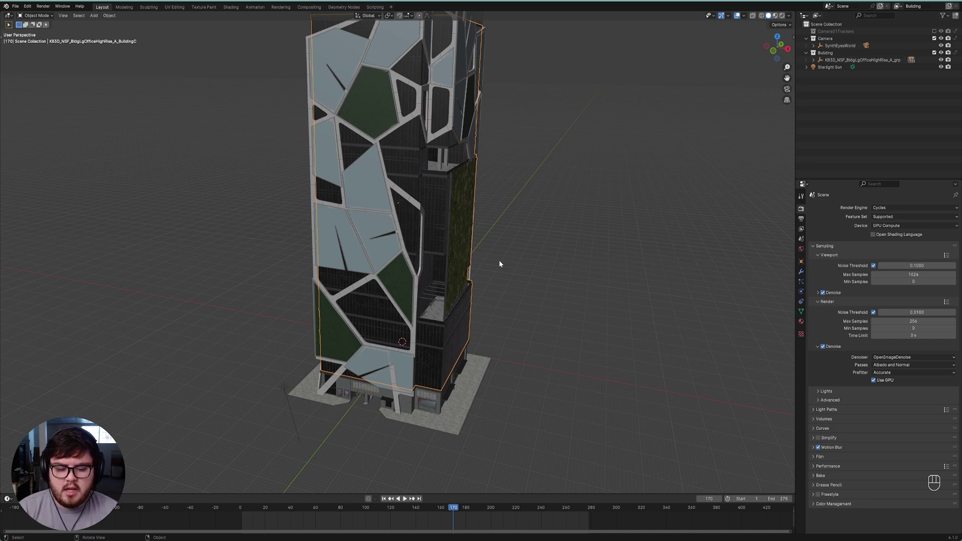
{"action": "middle_click_drag", "start_coordinate": [456, 216], "coordinate": [425, 253], "text": "shift"}
{"action": "middle_click_drag", "start_coordinate": [479, 231], "coordinate": [399, 217]}
{"action": "key", "text": "h"}
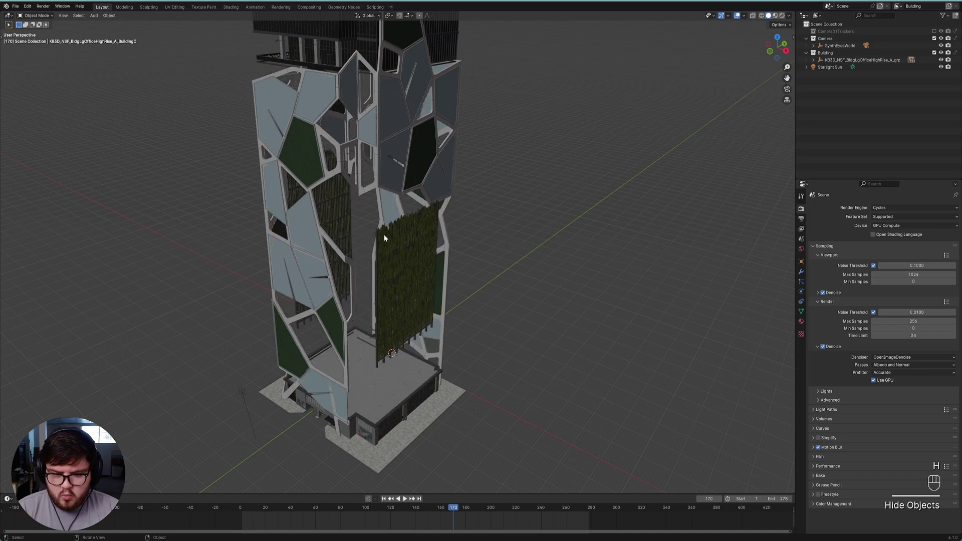
{"action": "key", "text": "ctrl+z"}
{"action": "scroll", "coordinate": [371, 246], "scroll_direction": "up", "scroll_amount": 5}
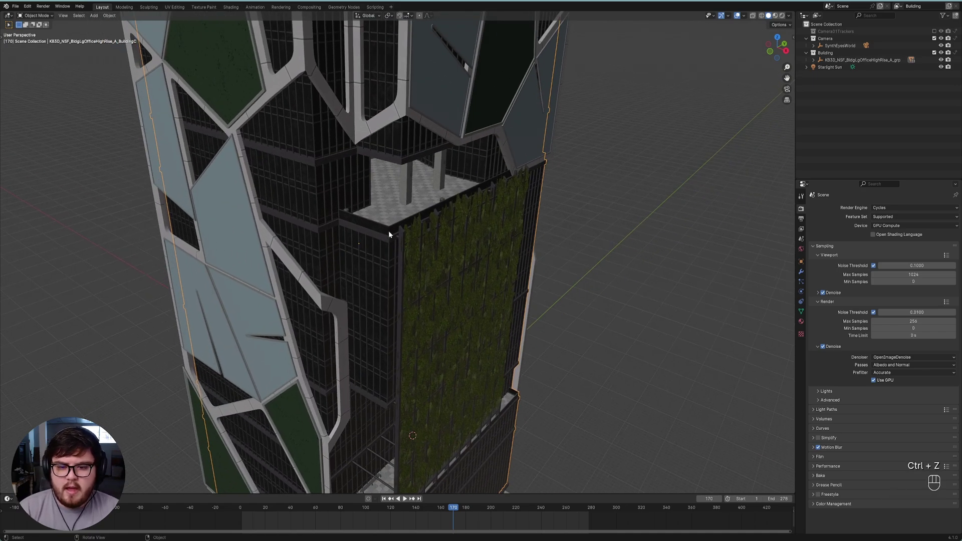
{"action": "scroll", "coordinate": [382, 239], "scroll_direction": "down", "scroll_amount": 2}
{"action": "middle_click_drag", "start_coordinate": [381, 239], "coordinate": [426, 250], "text": "shift"}
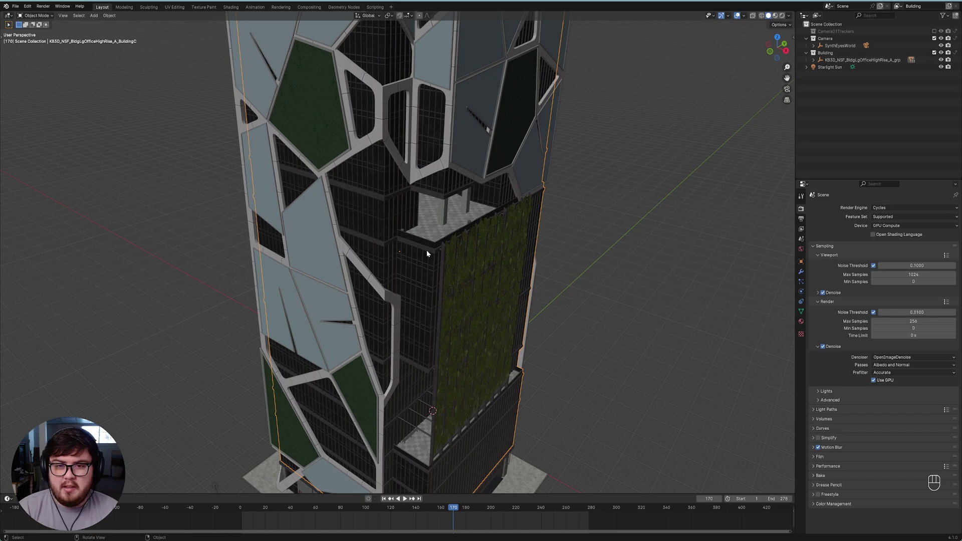
{"action": "middle_click_drag", "start_coordinate": [359, 218], "coordinate": [398, 223]}
Hide the patterned FacadeSkin and the sidewalk slab under the tower
{"action": "left_click", "coordinate": [397, 224]}
{"action": "scroll", "coordinate": [396, 232], "scroll_direction": "down", "scroll_amount": 3}
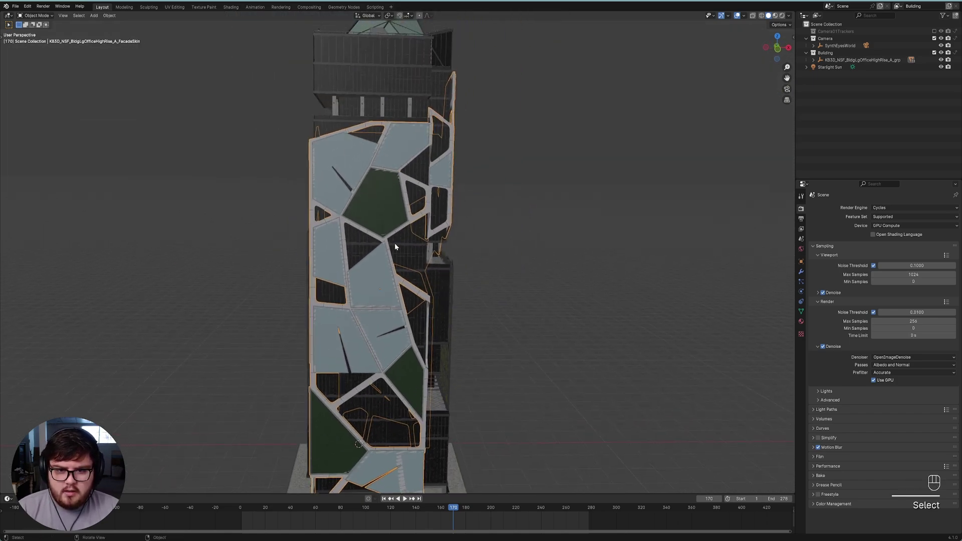
{"action": "key", "text": "g"}
{"action": "right_click", "coordinate": [453, 214]}
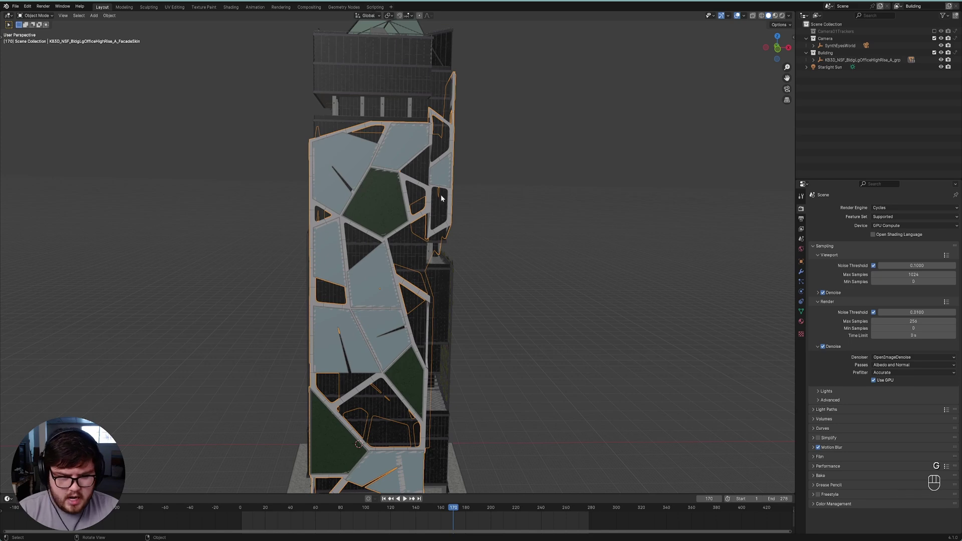
{"action": "key", "text": "h"}
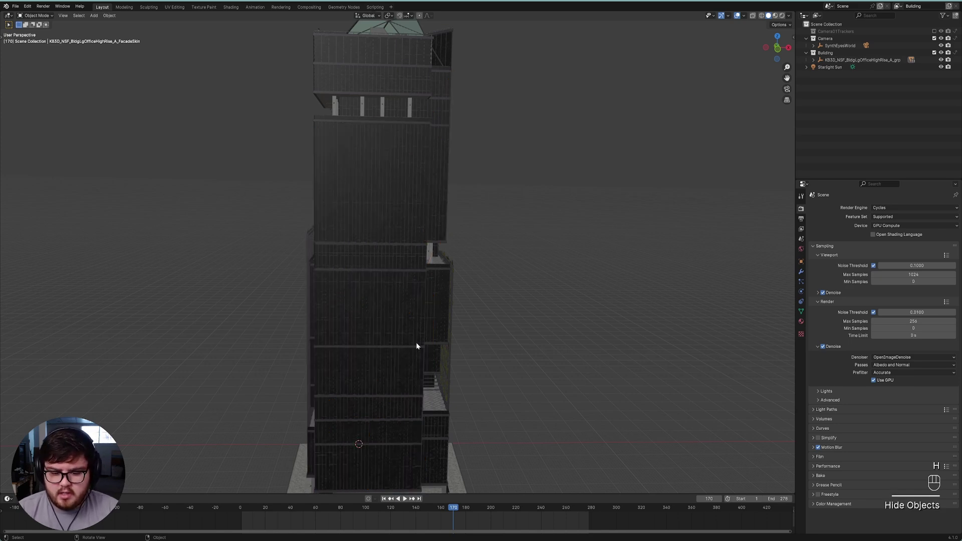
{"action": "middle_click_drag", "start_coordinate": [416, 344], "coordinate": [476, 352]}
{"action": "left_click", "coordinate": [478, 356]}
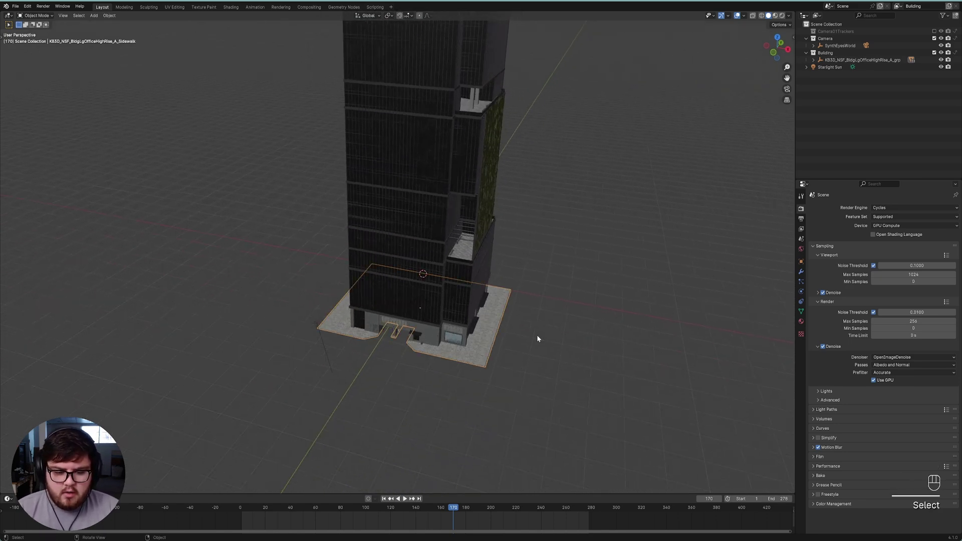
{"action": "key", "text": "h"}
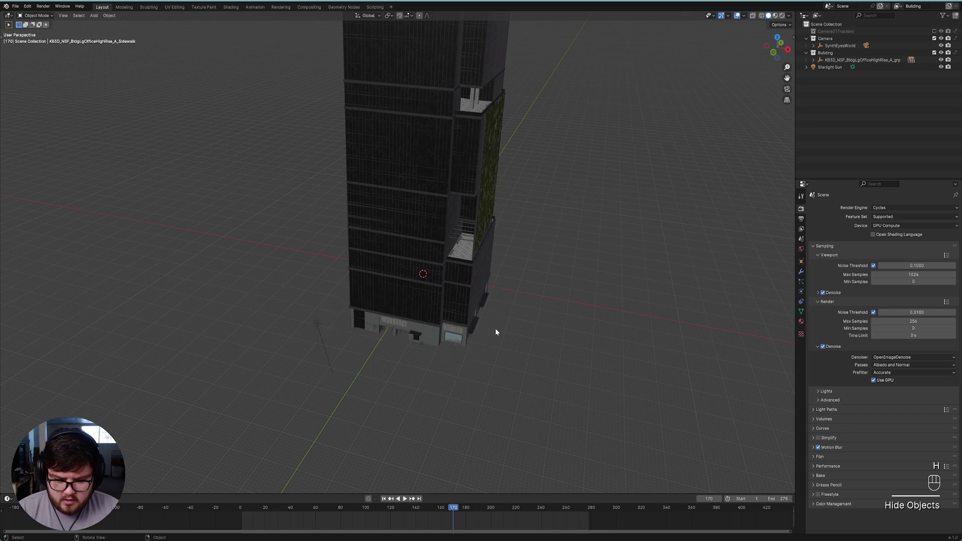
Inspect the ground-floor base and its left poster and large right display from the front
{"action": "left_click", "coordinate": [433, 334]}
{"action": "middle_click_drag", "start_coordinate": [449, 344], "coordinate": [443, 314]}
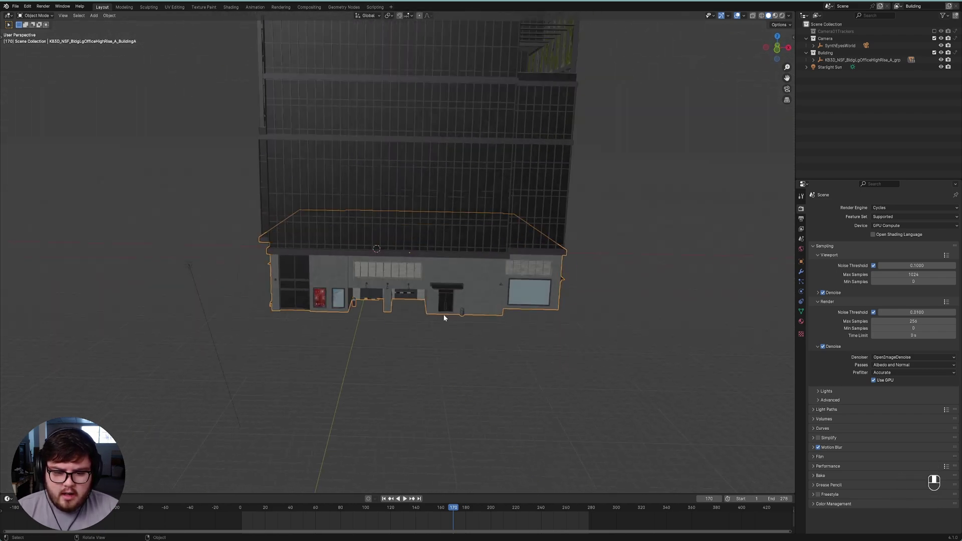
{"action": "left_click", "coordinate": [332, 298]}
{"action": "left_click", "coordinate": [519, 291]}
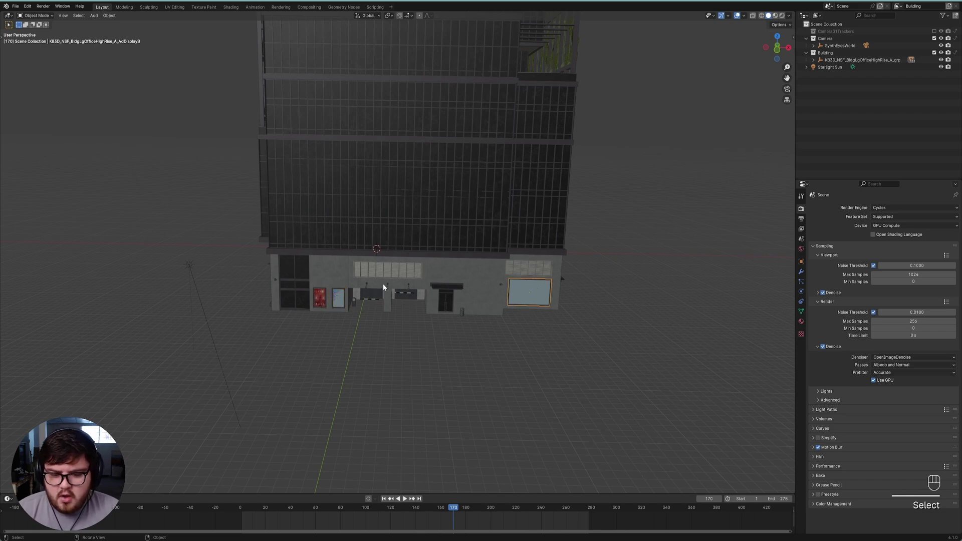
{"action": "left_click", "coordinate": [334, 299]}
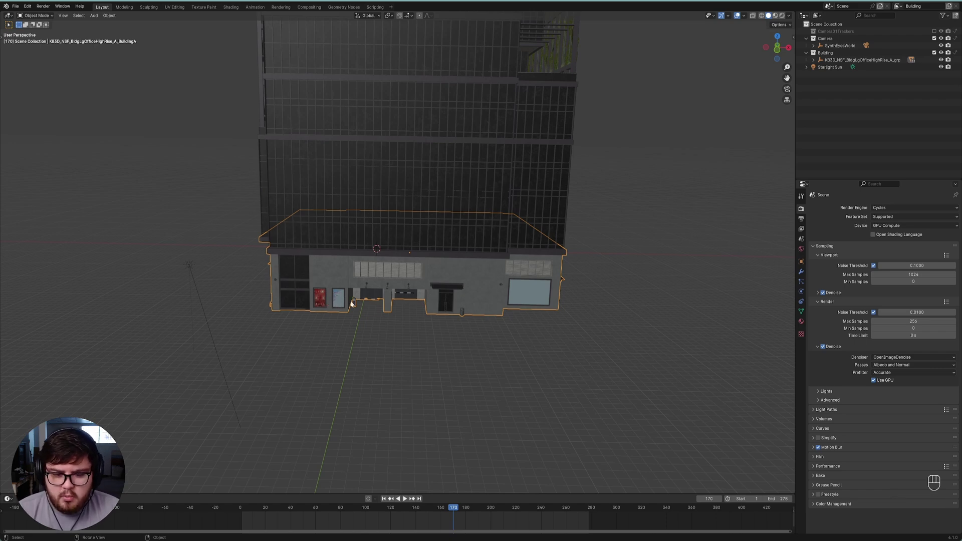
Join the small and large ad displays into the active BuildingA base with Ctrl+J
{"action": "left_click", "coordinate": [342, 301]}
{"action": "left_click", "coordinate": [461, 278], "text": "shift"}
{"action": "left_click", "coordinate": [525, 290], "text": "shift"}
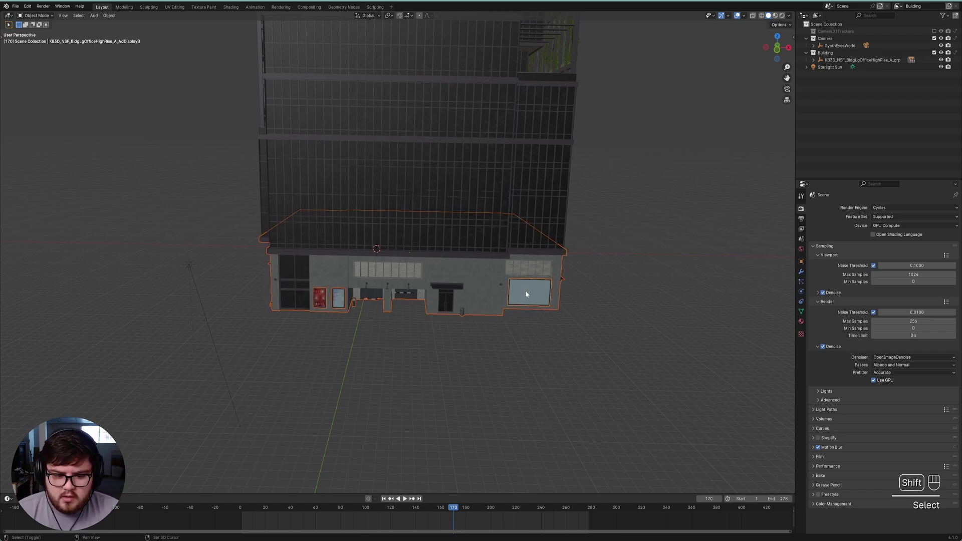
{"action": "left_click", "coordinate": [461, 273], "text": "shift"}
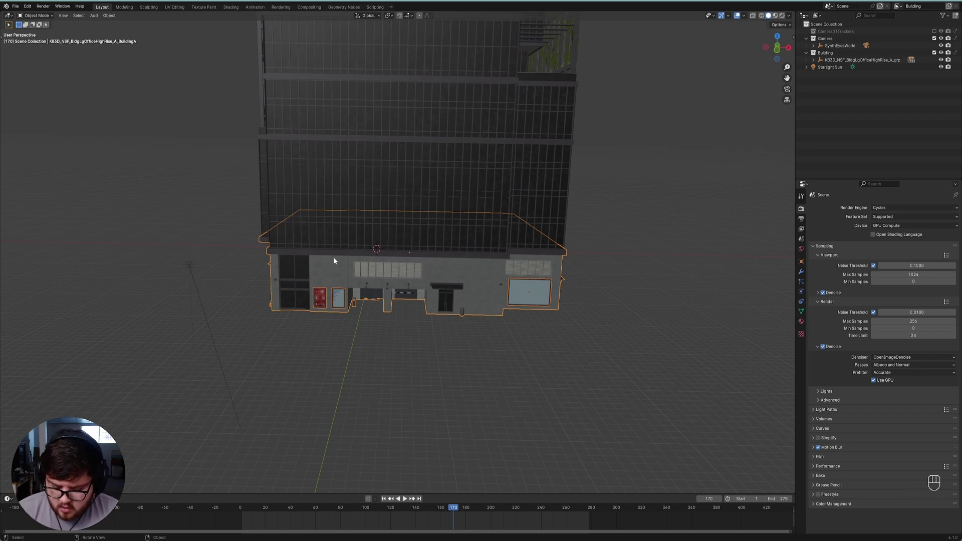
{"action": "key", "text": "ctrl+j"}
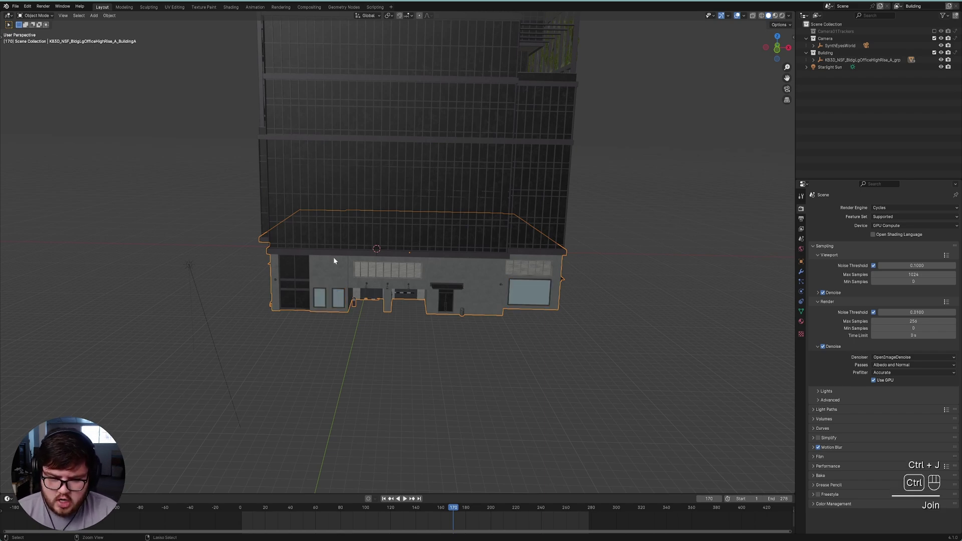
{"action": "middle_click_drag", "start_coordinate": [350, 253], "coordinate": [399, 295]}
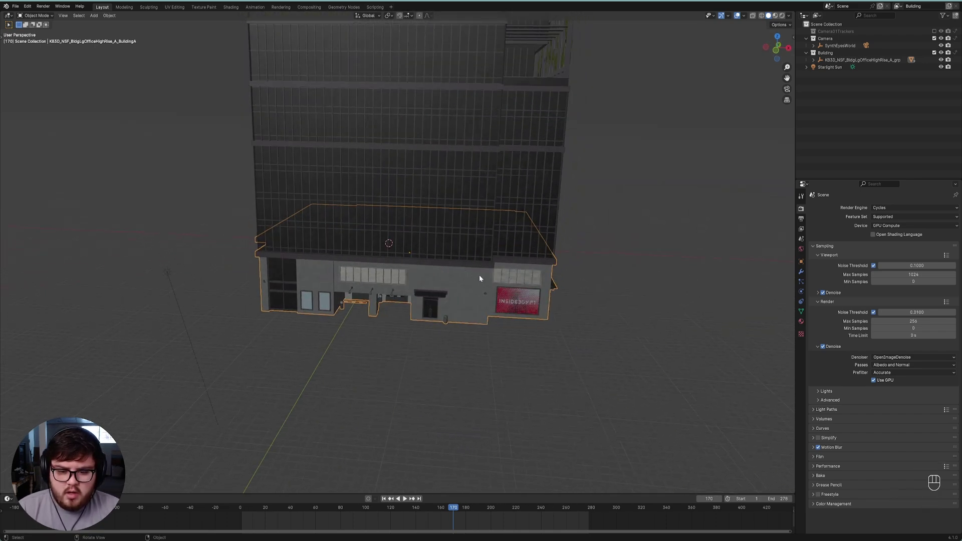
Hide the combined building base, save, and hide the first green wall
{"action": "key", "text": "h"}
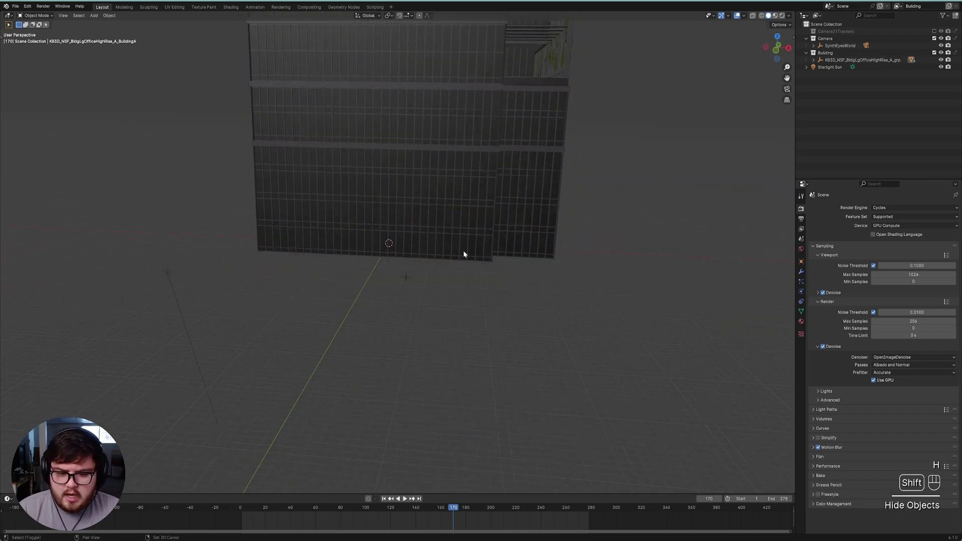
{"action": "middle_click_drag", "start_coordinate": [464, 254], "coordinate": [467, 199]}
{"action": "key", "text": "ctrl+s"}
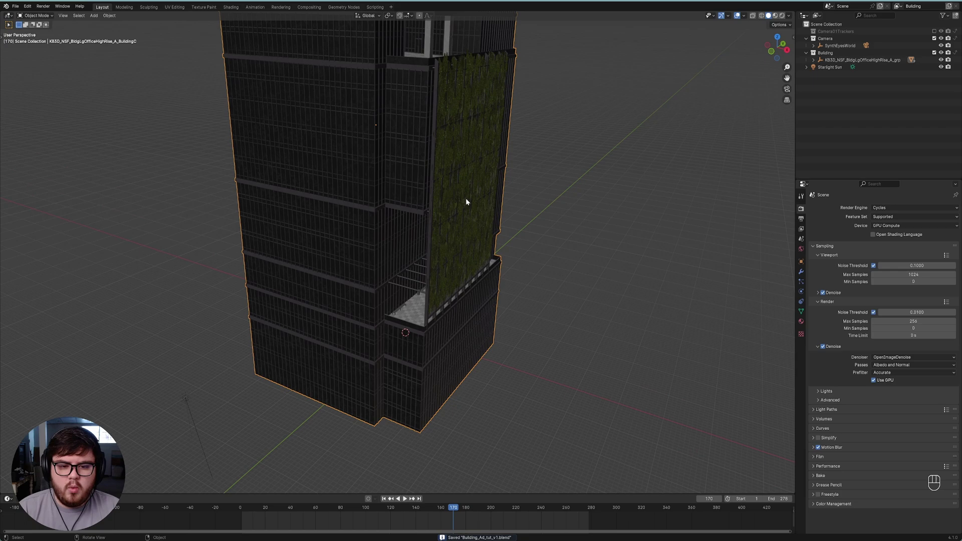
{"action": "left_click", "coordinate": [468, 151]}
{"action": "key", "text": "h"}
Hide GreenWallB, save again, and select the main tower body
{"action": "middle_click_drag", "start_coordinate": [407, 206], "coordinate": [435, 206]}
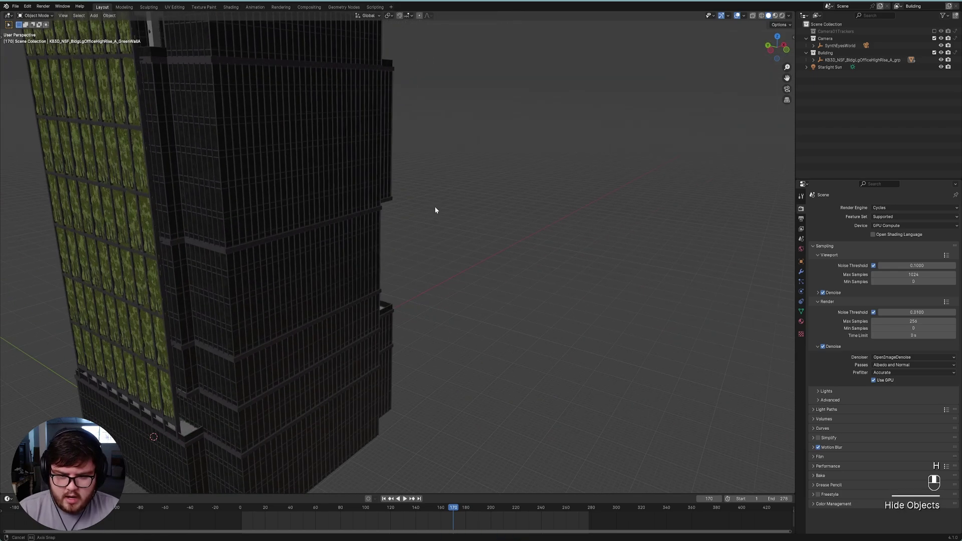
{"action": "left_click", "coordinate": [149, 211]}
{"action": "key", "text": "h"}
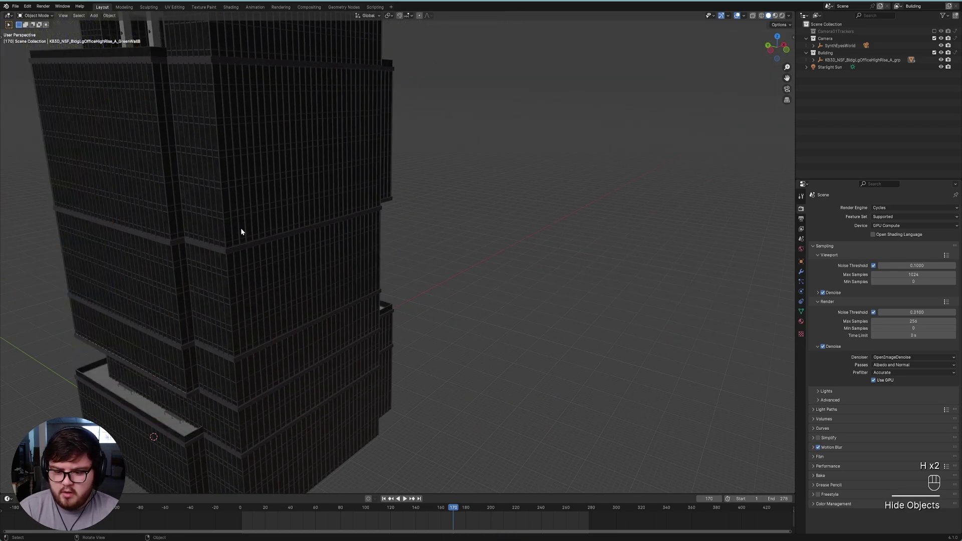
{"action": "middle_click_drag", "start_coordinate": [241, 231], "coordinate": [384, 290]}
{"action": "key", "text": "ctrl+s"}
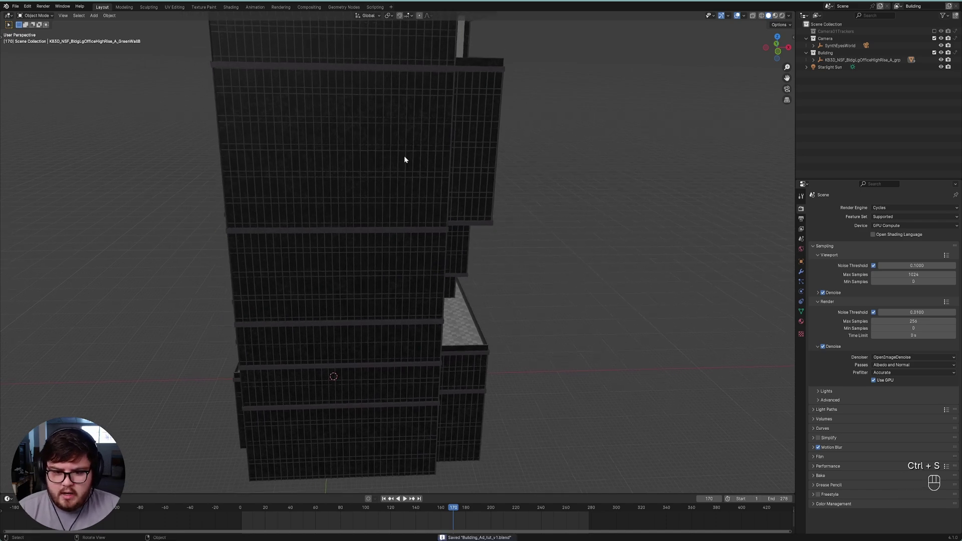
{"action": "scroll", "coordinate": [405, 160], "scroll_direction": "up", "scroll_amount": 4}
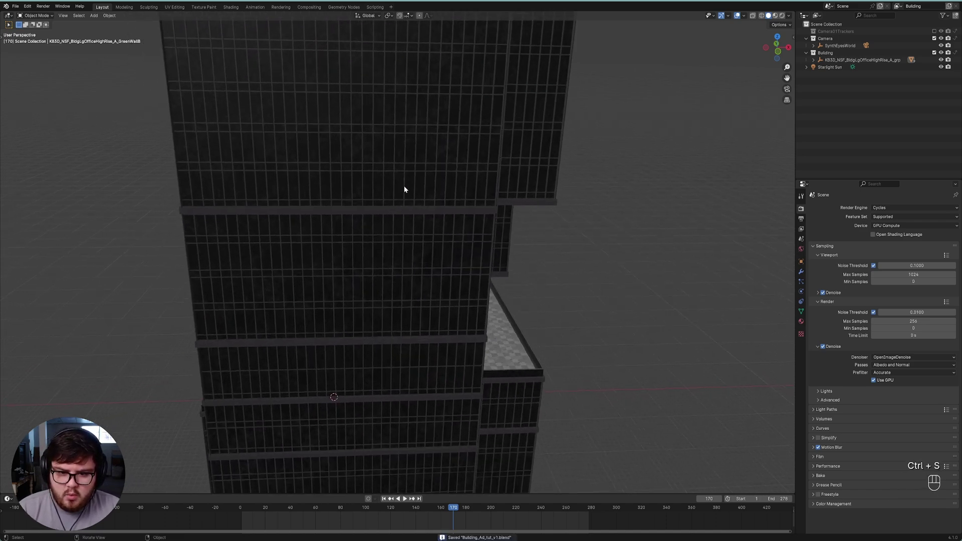
{"action": "middle_click_drag", "start_coordinate": [401, 209], "coordinate": [408, 186]}
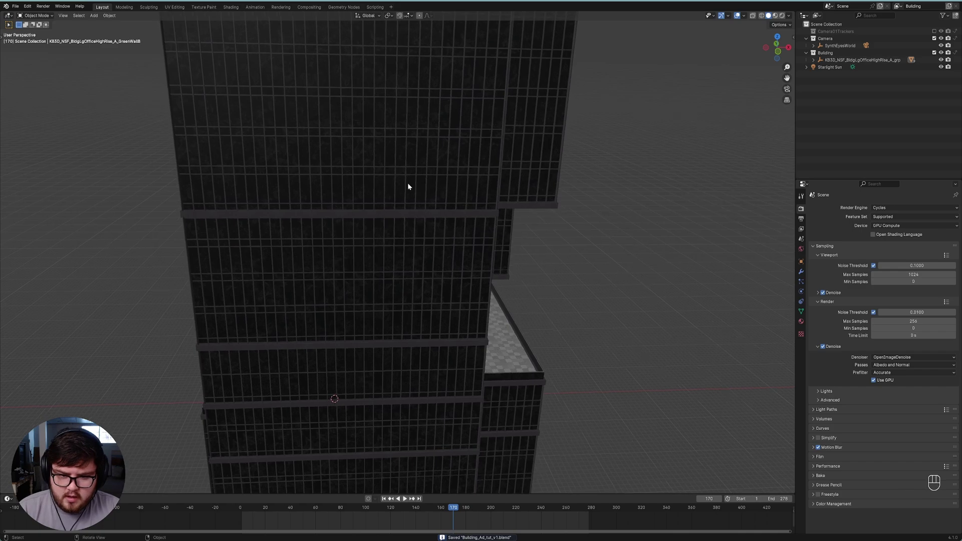
{"action": "left_click", "coordinate": [401, 213]}
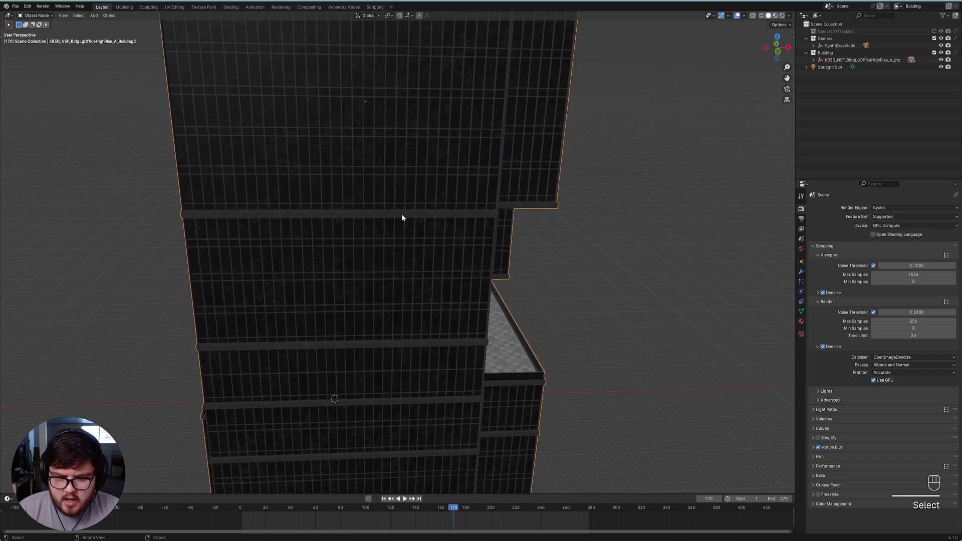
Select all faces with the window-frame material and separate them into their own object
{"action": "key", "text": "Tab"}
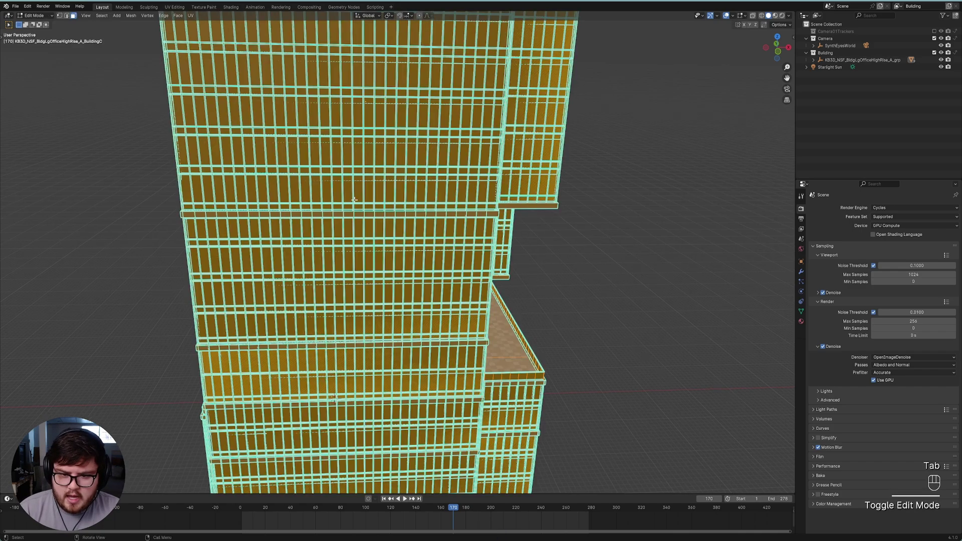
{"action": "scroll", "coordinate": [429, 190], "scroll_direction": "up", "scroll_amount": 4}
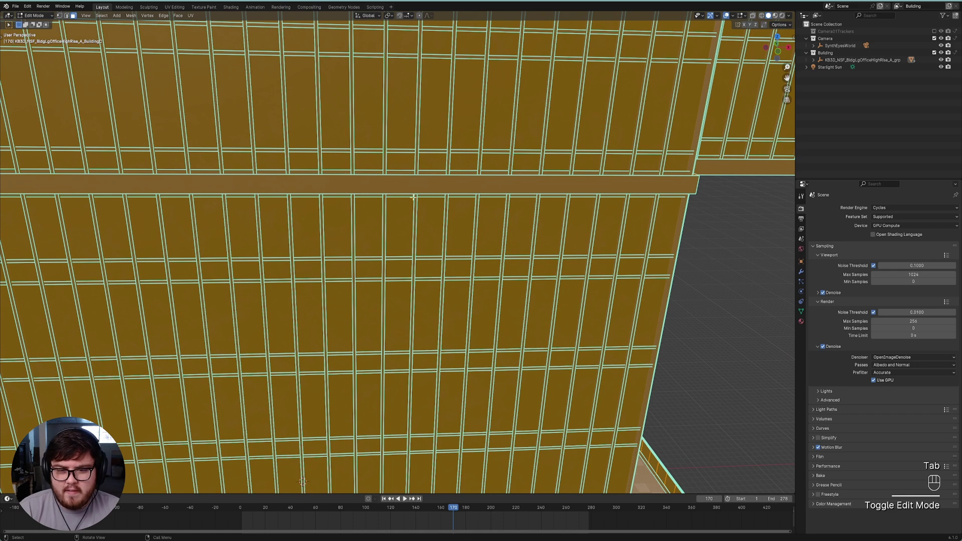
{"action": "left_click", "coordinate": [424, 186]}
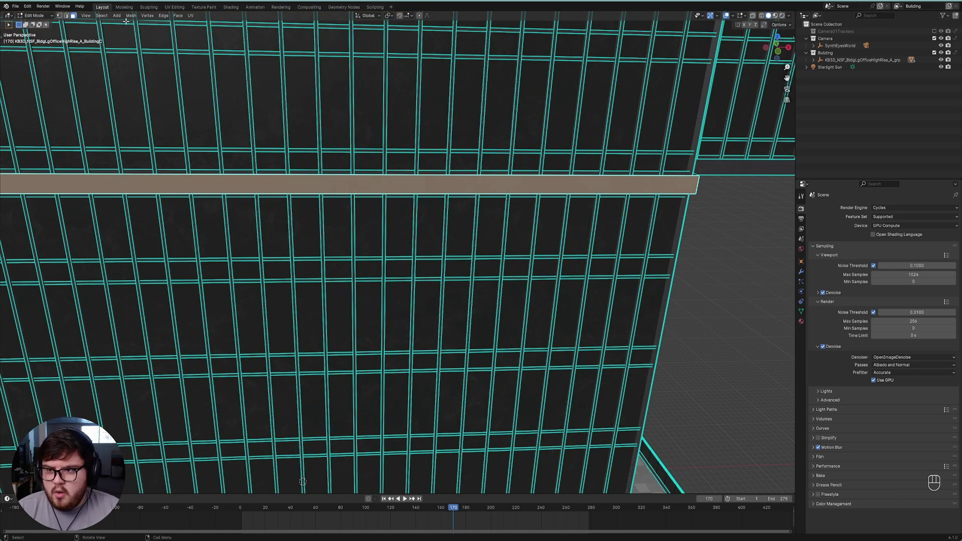
{"action": "left_click", "coordinate": [101, 16]}
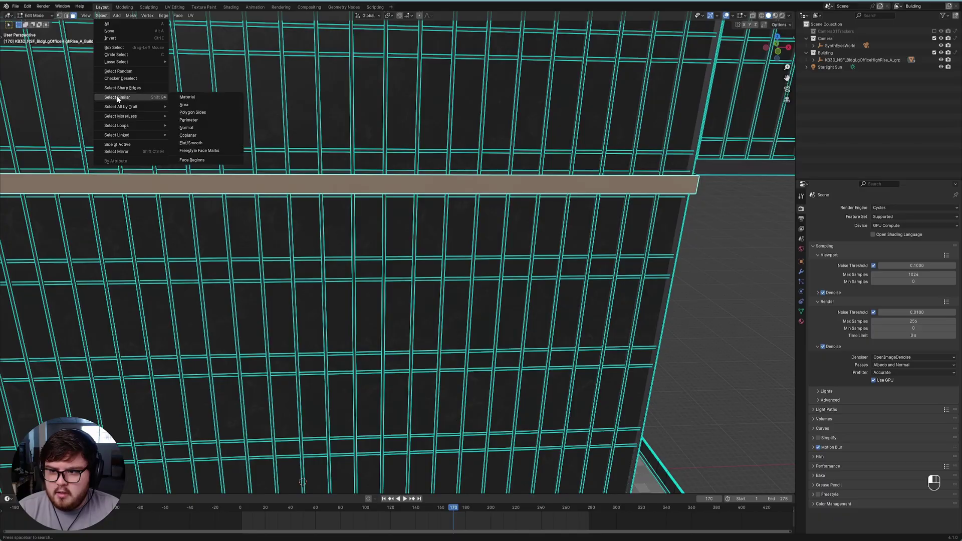
{"action": "left_click", "coordinate": [188, 97]}
{"action": "scroll", "coordinate": [384, 164], "scroll_direction": "down", "scroll_amount": 1}
{"action": "scroll", "coordinate": [384, 164], "scroll_direction": "down", "scroll_amount": 5}
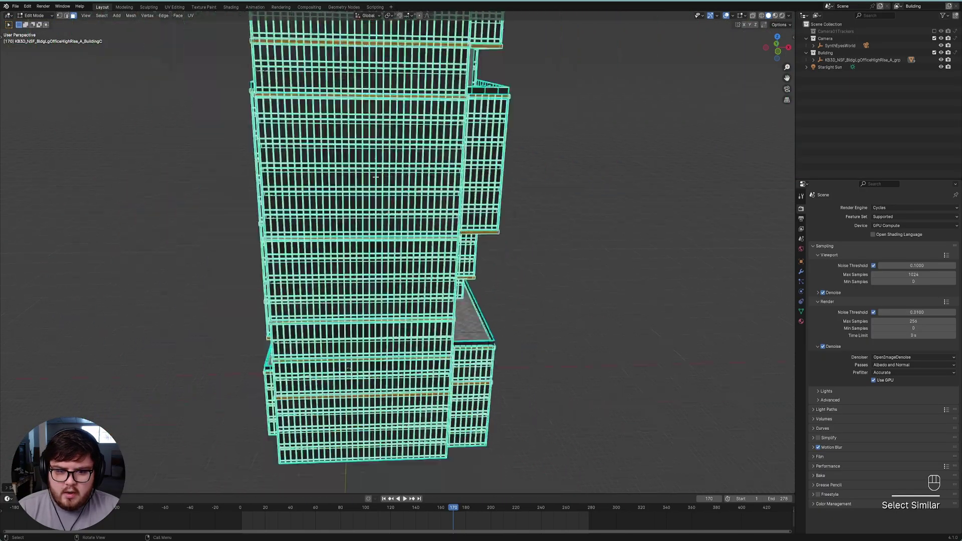
{"action": "middle_click_drag", "start_coordinate": [384, 163], "coordinate": [419, 212]}
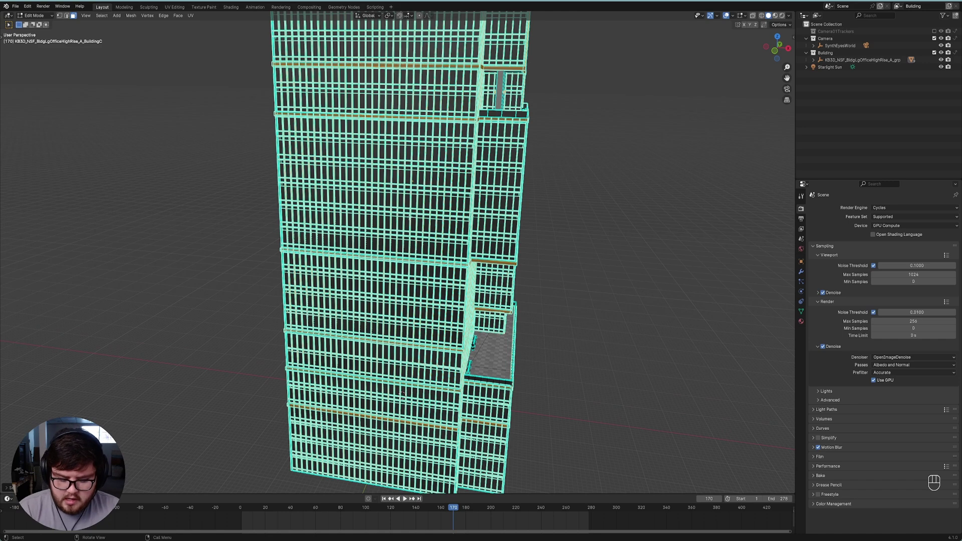
{"action": "key", "text": "p"}
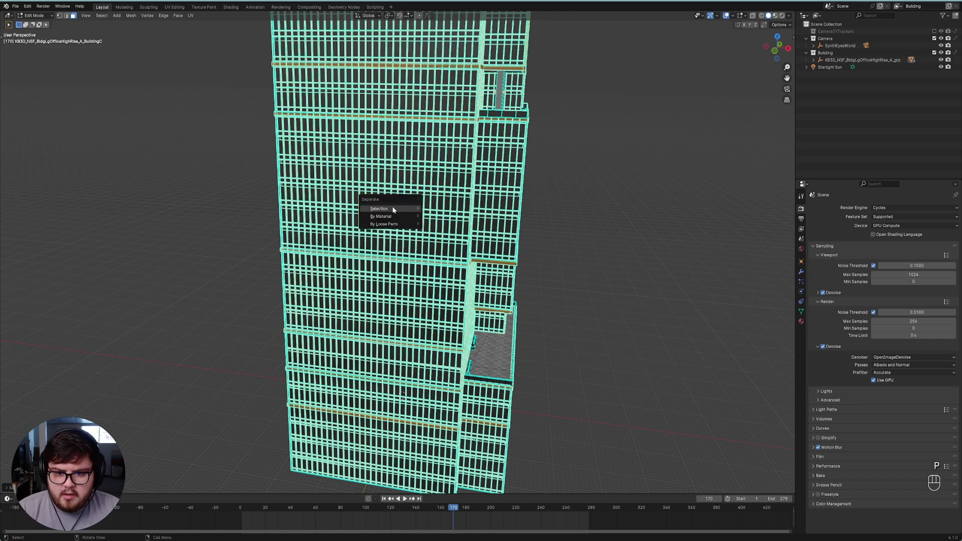
{"action": "left_click", "coordinate": [395, 208]}
{"action": "middle_click_drag", "start_coordinate": [536, 232], "coordinate": [459, 236]}
{"action": "key", "text": "Tab"}
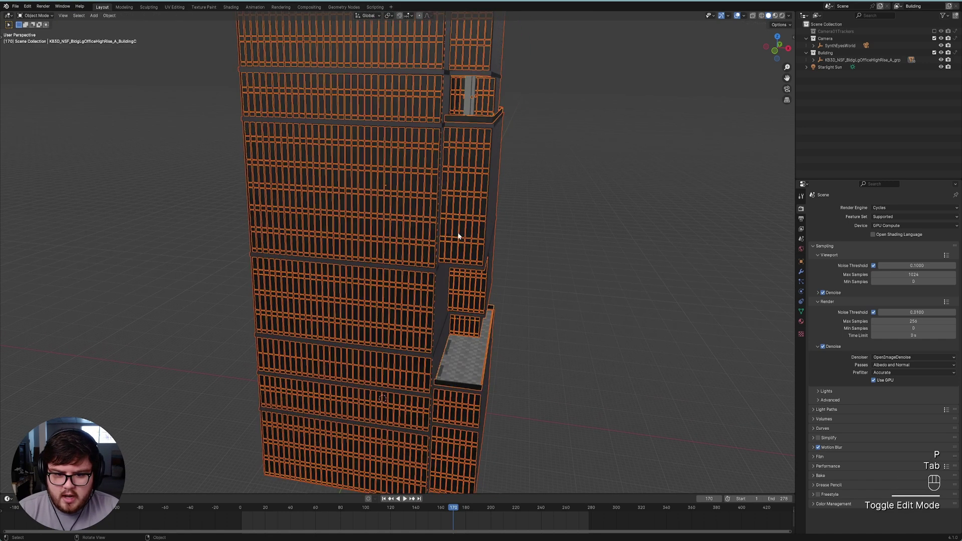
Hide the separated window-frame object and select the remaining dark building shell
{"action": "left_click", "coordinate": [425, 224]}
{"action": "key", "text": "g"}
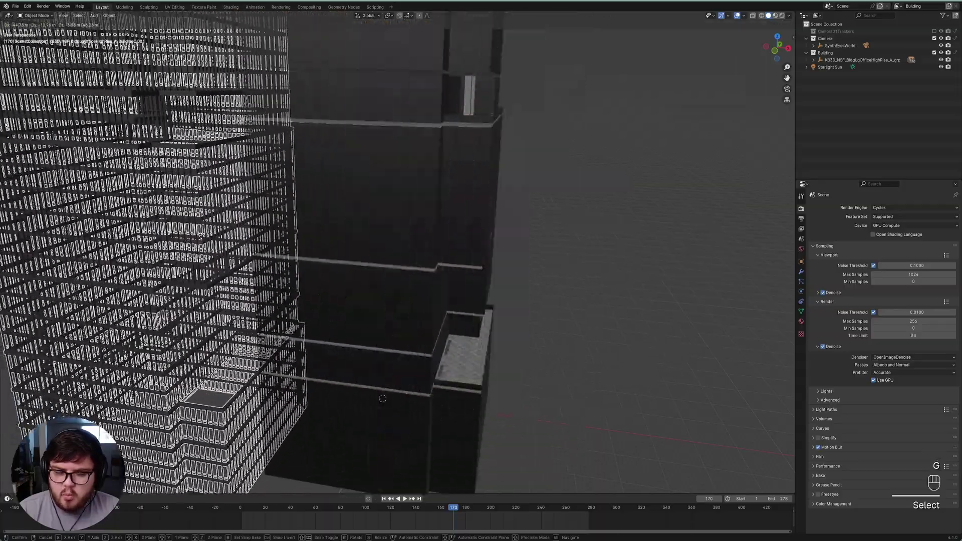
{"action": "right_click", "coordinate": [399, 241]}
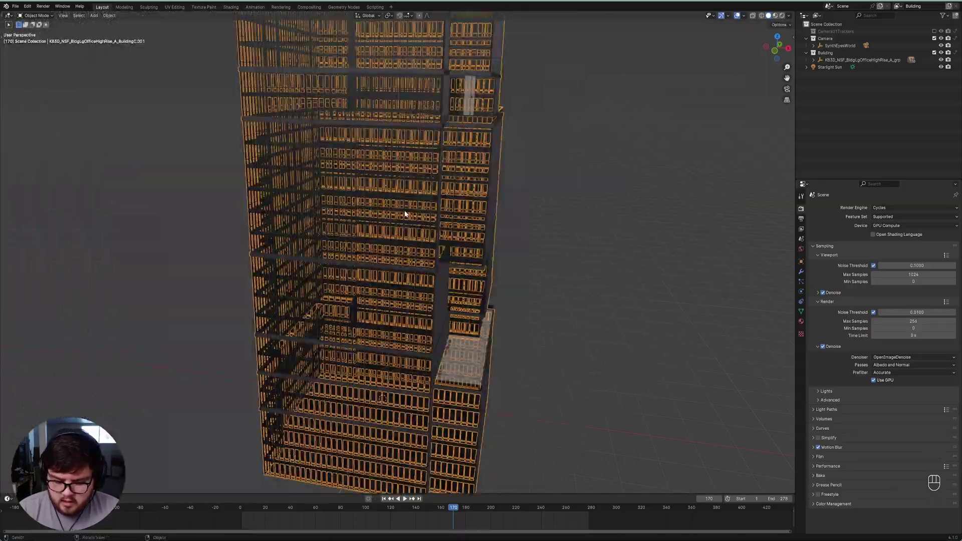
{"action": "key", "text": "h"}
{"action": "middle_click_drag", "start_coordinate": [422, 213], "coordinate": [423, 155], "text": "shift"}
{"action": "left_click", "coordinate": [422, 222]}
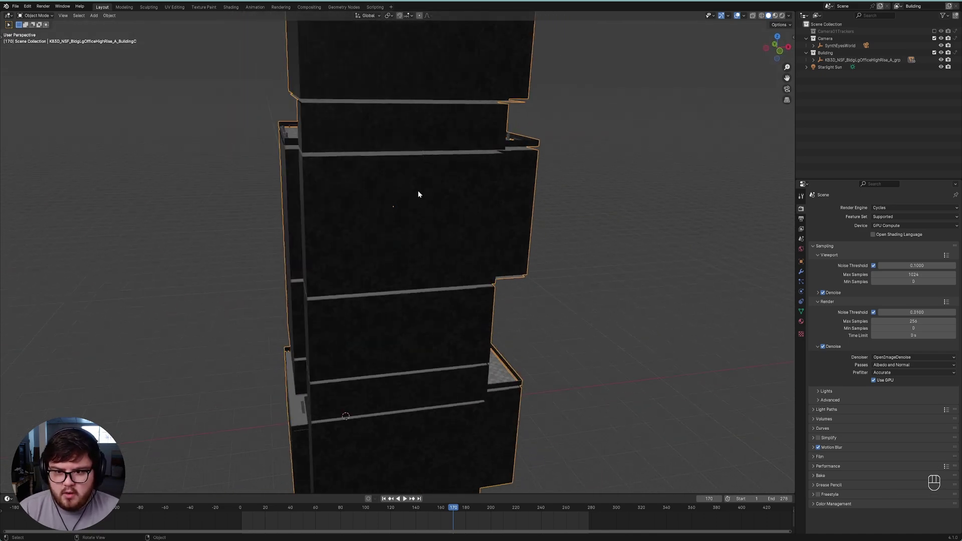
{"action": "middle_click_drag", "start_coordinate": [440, 193], "coordinate": [402, 224]}
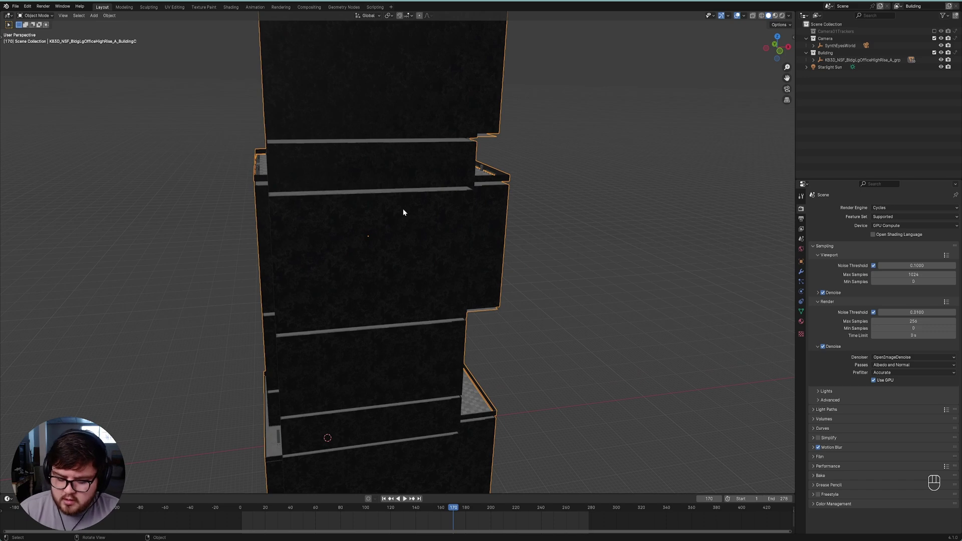
Select all faces sharing the dark front panel's material and separate them into their own object
{"action": "key", "text": "Tab"}
{"action": "left_click", "coordinate": [380, 225]}
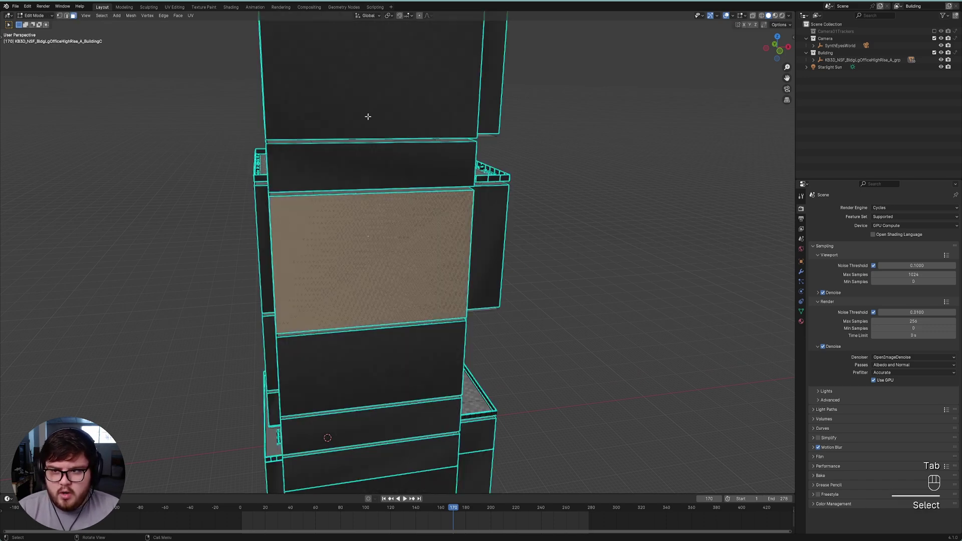
{"action": "left_click", "coordinate": [101, 15]}
{"action": "mouse_move", "coordinate": [127, 99]}
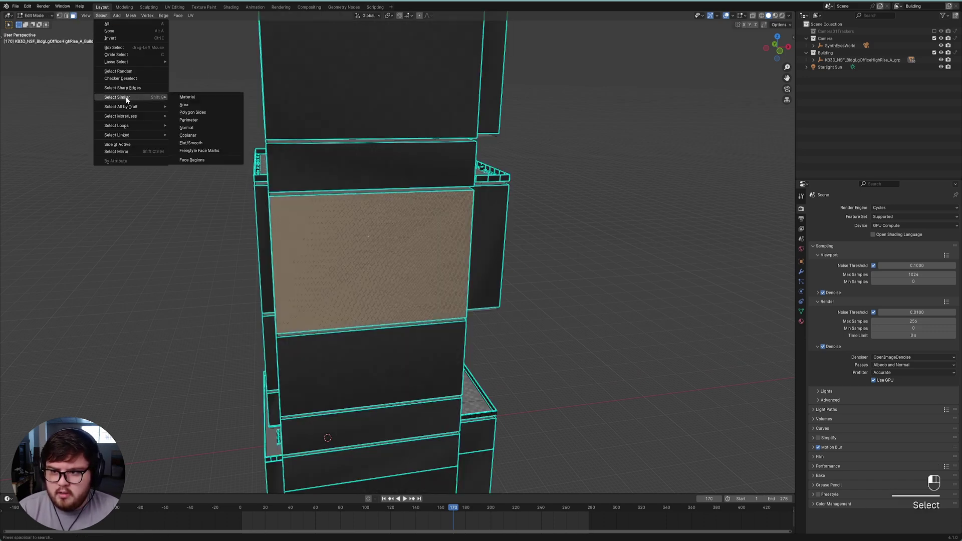
{"action": "left_click", "coordinate": [187, 96]}
{"action": "middle_click_drag", "start_coordinate": [370, 210], "coordinate": [394, 224]}
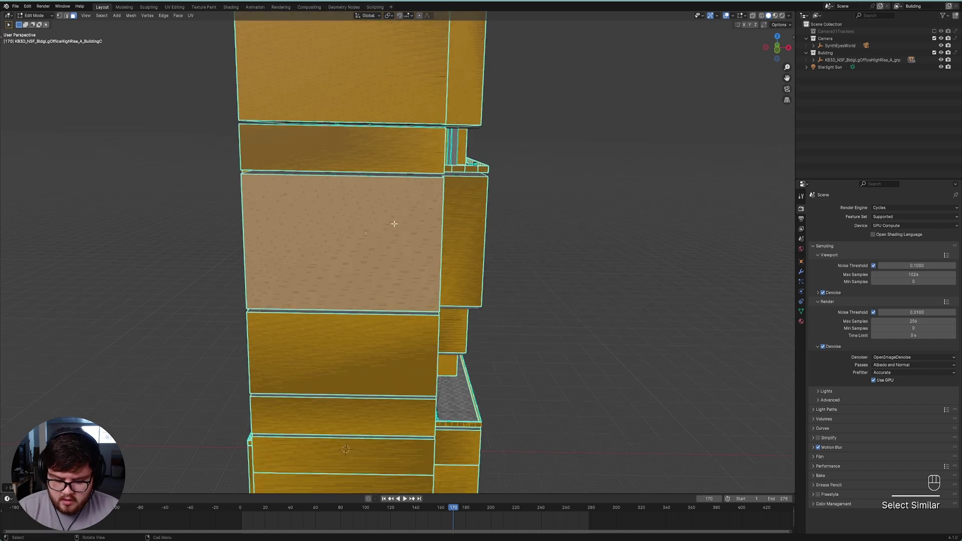
{"action": "key", "text": "p"}
{"action": "left_click", "coordinate": [389, 222]}
{"action": "key", "text": "Tab"}
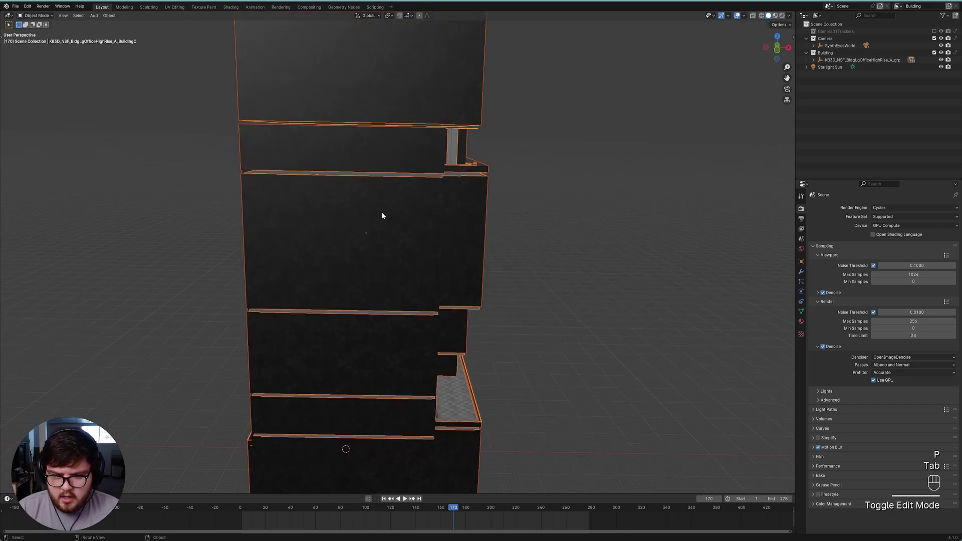
Hide the separated dark panel object to expose the floors and columns
{"action": "key", "text": "g"}
{"action": "key", "text": "h"}
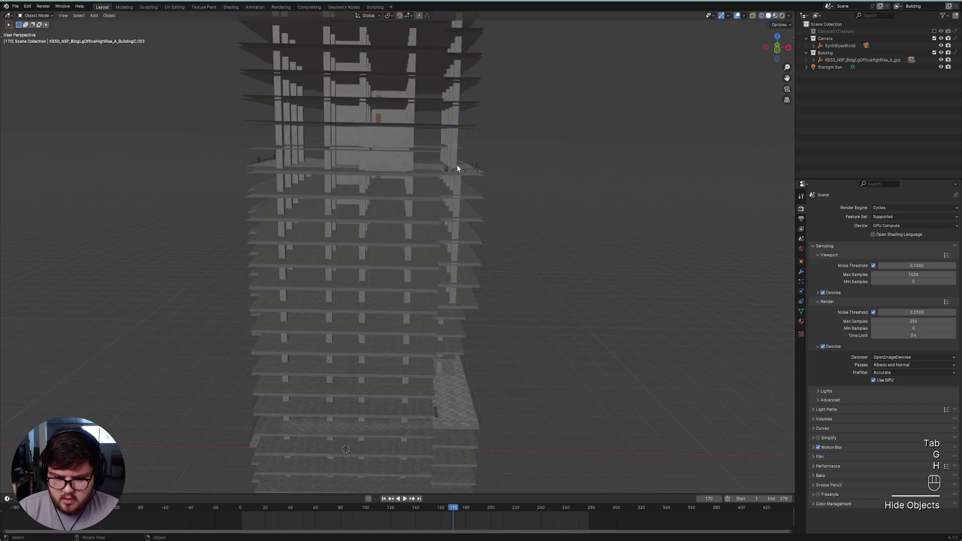
{"action": "middle_click_drag", "start_coordinate": [457, 169], "coordinate": [406, 234]}
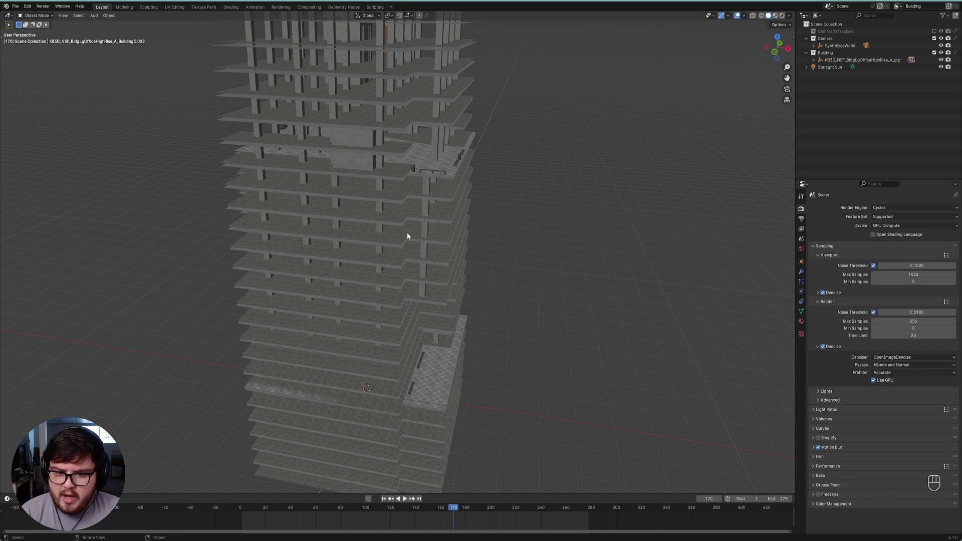
{"action": "scroll", "coordinate": [400, 208], "scroll_direction": "down", "scroll_amount": 4}
{"action": "middle_click_drag", "start_coordinate": [363, 195], "coordinate": [369, 260], "text": "shift"}
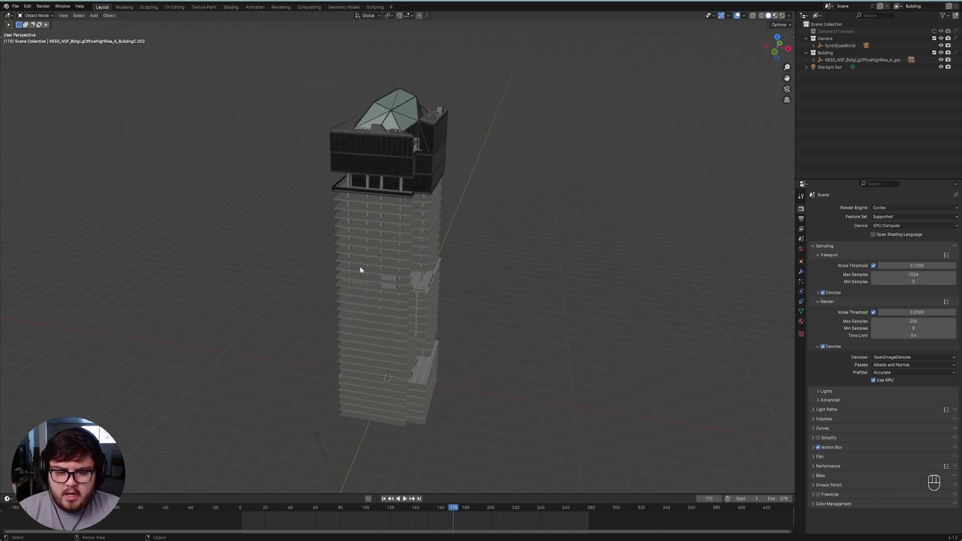
{"action": "scroll", "coordinate": [408, 266], "scroll_direction": "up", "scroll_amount": 3}
Hide the floor-and-column structure, select the rooftop block, and switch to camera view
{"action": "left_click", "coordinate": [413, 248]}
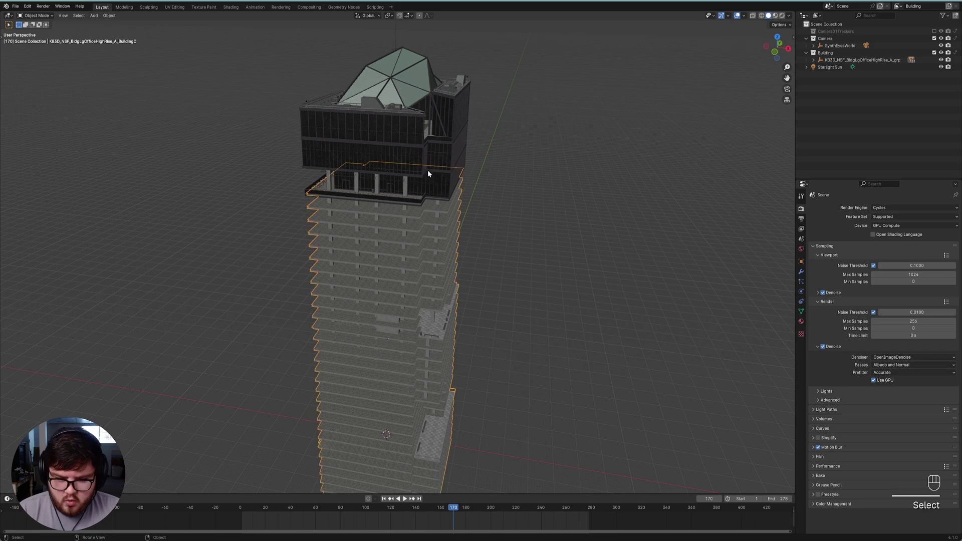
{"action": "key", "text": "h"}
{"action": "scroll", "coordinate": [419, 181], "scroll_direction": "up", "scroll_amount": 4}
{"action": "middle_click_drag", "start_coordinate": [419, 181], "coordinate": [444, 203], "text": "shift"}
{"action": "left_click", "coordinate": [438, 207]}
{"action": "key", "text": "KP_0"}
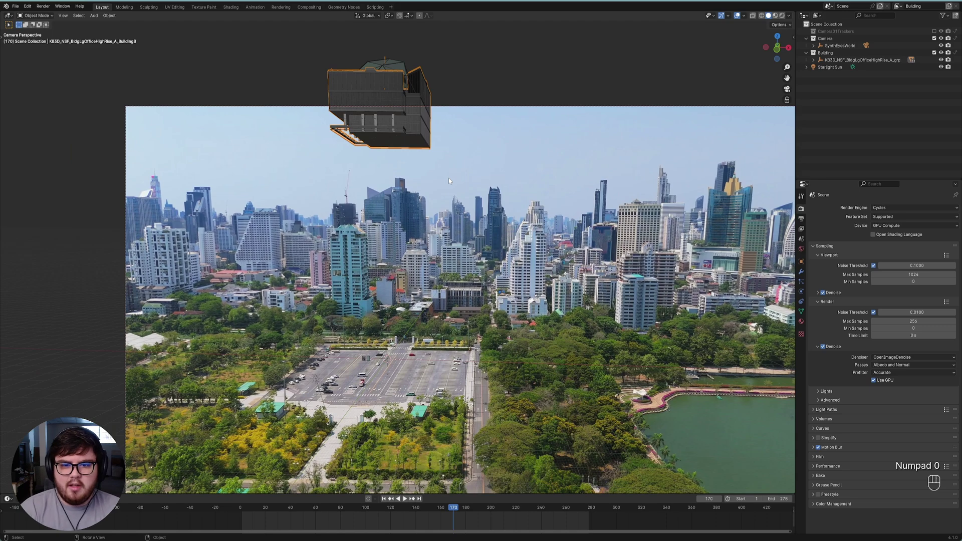
Join the ShadingStructure glass roof into the BuildingB rooftop block and save the file
{"action": "middle_click_drag", "start_coordinate": [387, 121], "coordinate": [394, 159]}
{"action": "middle_click_drag", "start_coordinate": [322, 83], "coordinate": [416, 247], "text": "shift"}
{"action": "left_click", "coordinate": [395, 158], "text": "shift"}
{"action": "scroll", "coordinate": [403, 181], "scroll_direction": "up", "scroll_amount": 4}
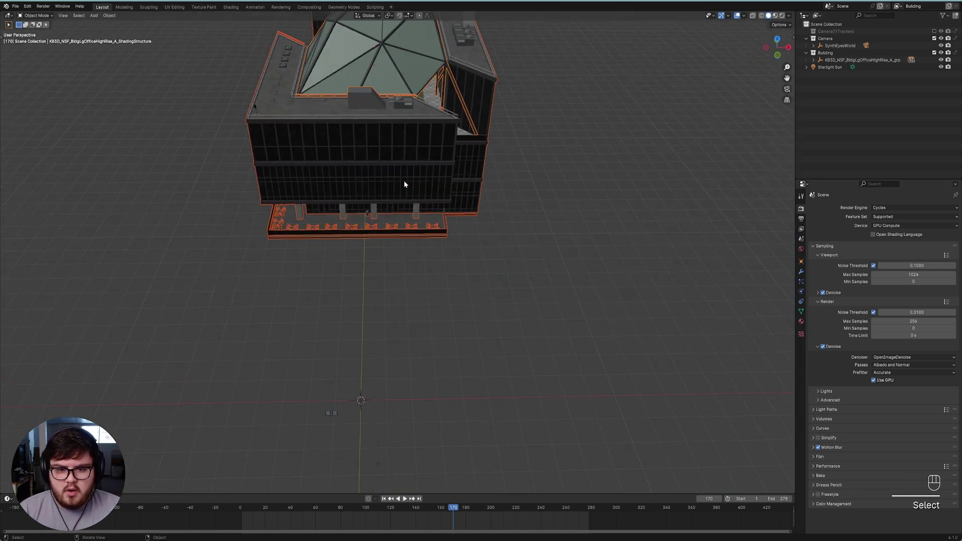
{"action": "left_click", "coordinate": [407, 170], "text": "ctrl"}
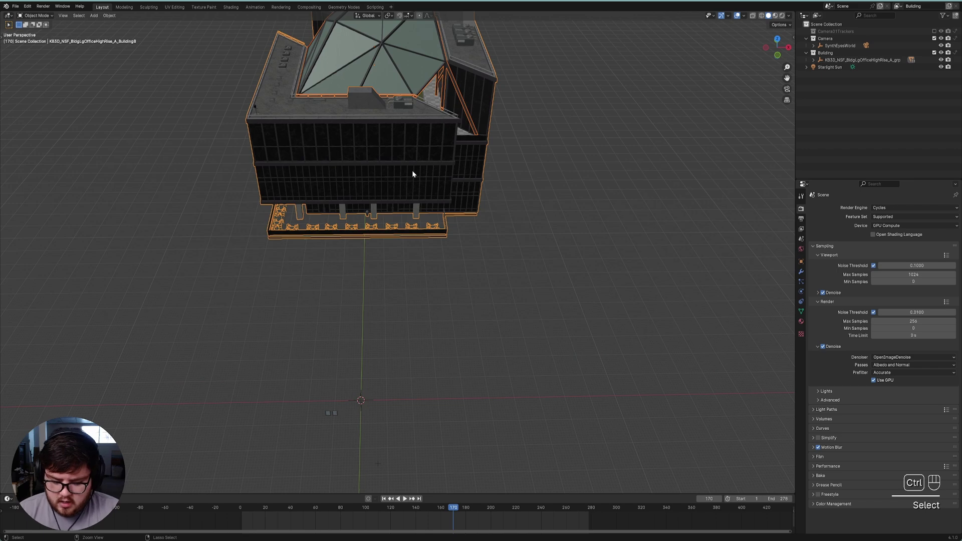
{"action": "key", "text": "ctrl+j"}
{"action": "middle_click_drag", "start_coordinate": [412, 173], "coordinate": [466, 158]}
{"action": "key", "text": "ctrl+s"}
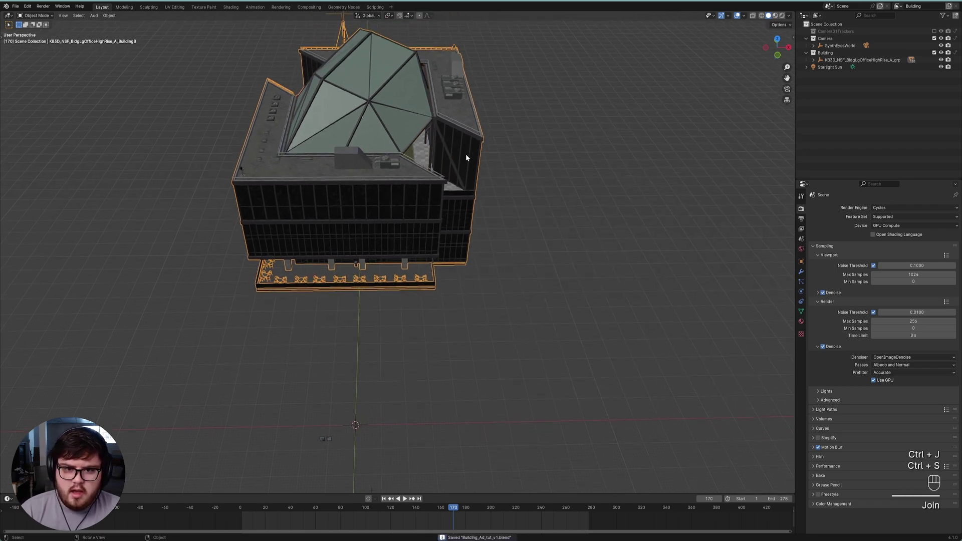
Show BuildingB's modifiers, unhide all tower parts, and select the facade skin and BuildingC.001
{"action": "middle_click_drag", "start_coordinate": [416, 202], "coordinate": [422, 218]}
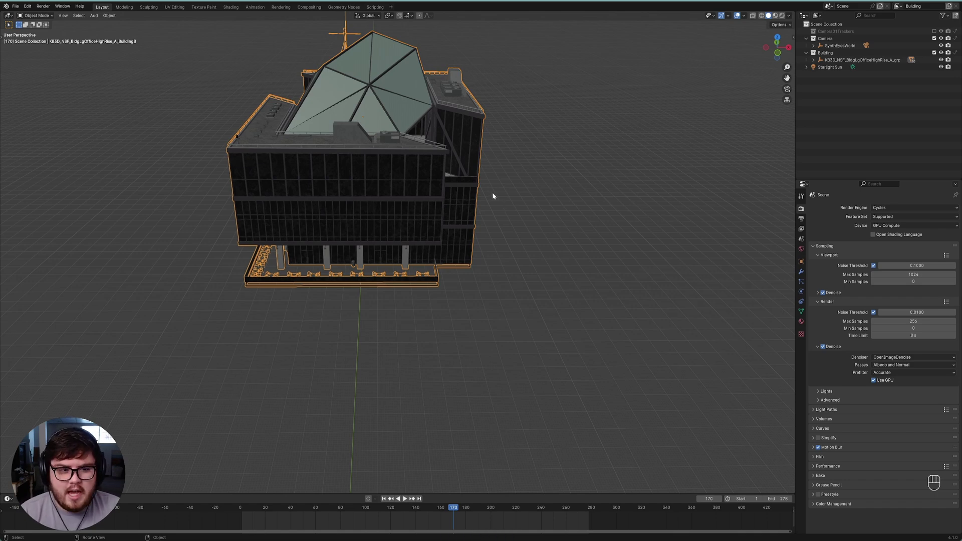
{"action": "left_click", "coordinate": [801, 271]}
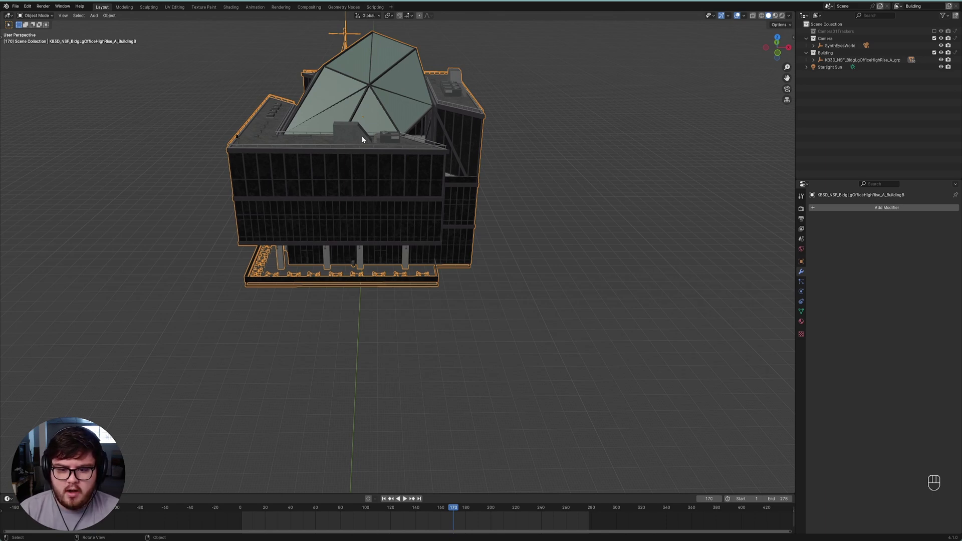
{"action": "key", "text": "alt+h"}
{"action": "scroll", "coordinate": [365, 134], "scroll_direction": "down", "scroll_amount": 4}
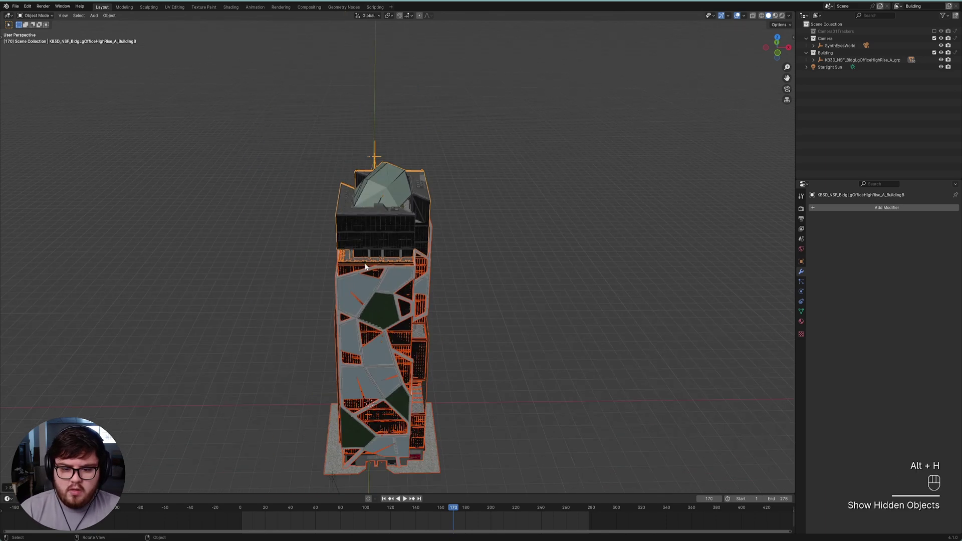
{"action": "left_click", "coordinate": [410, 354], "text": "shift"}
{"action": "left_click", "coordinate": [425, 345], "text": "shift"}
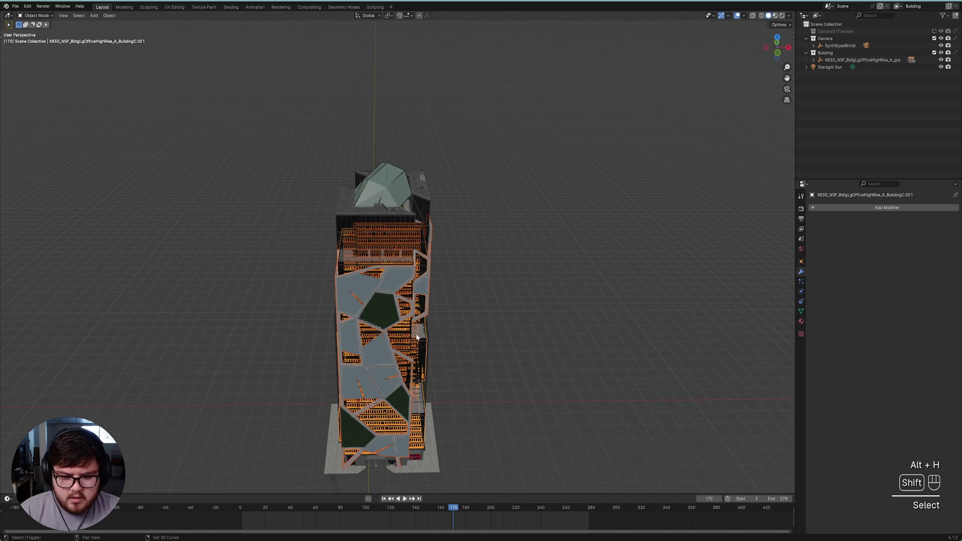
Select the main body, facade skin and BuildingB rooftop, then Convert To > Mesh
{"action": "left_click", "coordinate": [416, 336], "text": "shift"}
{"action": "left_click", "coordinate": [393, 220], "text": "shift"}
{"action": "left_click", "coordinate": [395, 196], "text": "shift"}
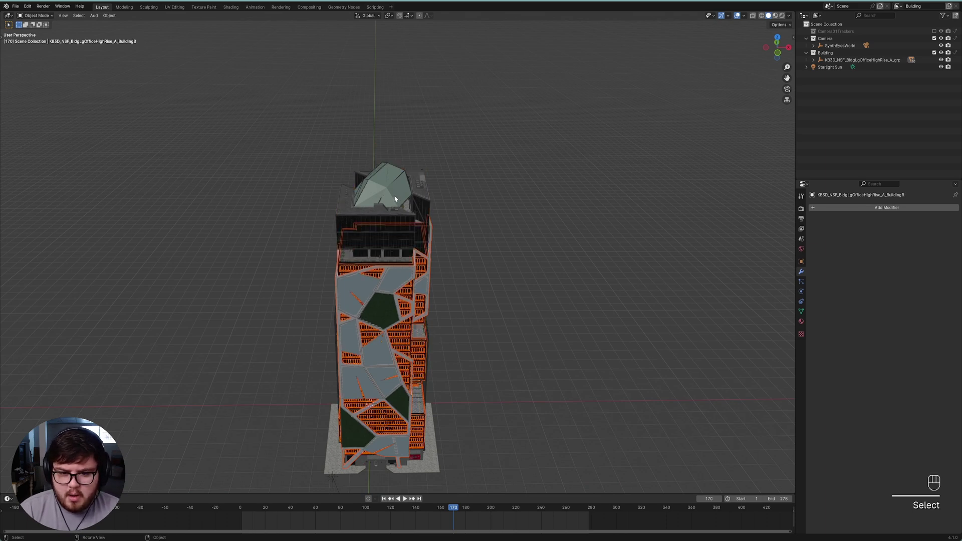
{"action": "left_click", "coordinate": [394, 199], "text": "shift"}
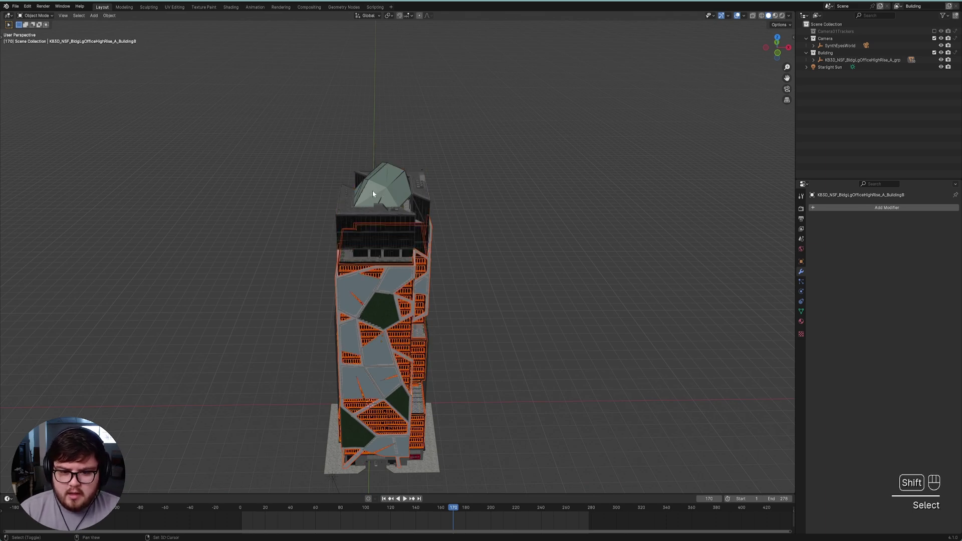
{"action": "right_click", "coordinate": [404, 198]}
{"action": "mouse_move", "coordinate": [382, 226]}
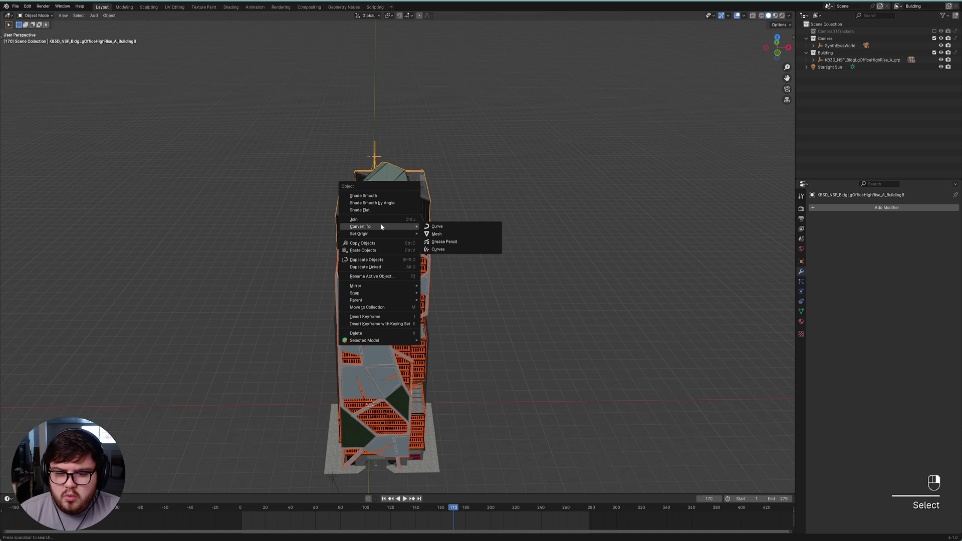
{"action": "left_click", "coordinate": [449, 233]}
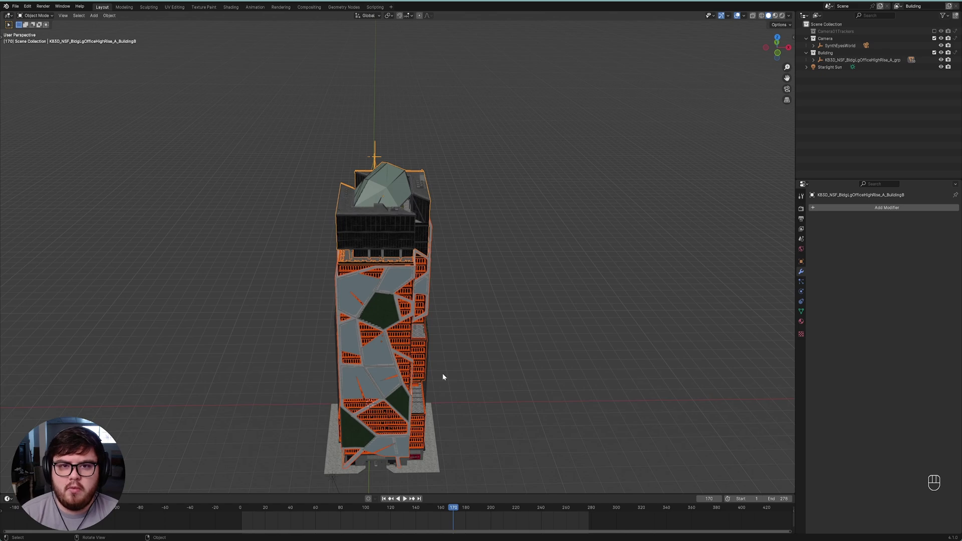
Save, then hide the patterned facade, window grid, top section and shell to expose BuildingC's floors
{"action": "key", "text": "ctrl+s"}
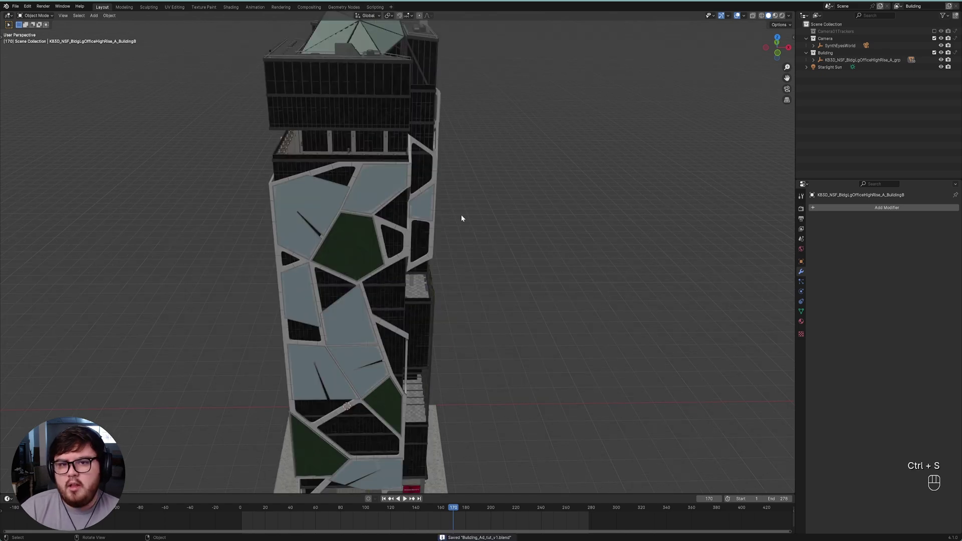
{"action": "left_click", "coordinate": [365, 171]}
{"action": "key", "text": "h"}
{"action": "left_click", "coordinate": [400, 165]}
{"action": "key", "text": "h"}
{"action": "left_click", "coordinate": [406, 149]}
{"action": "key", "text": "h"}
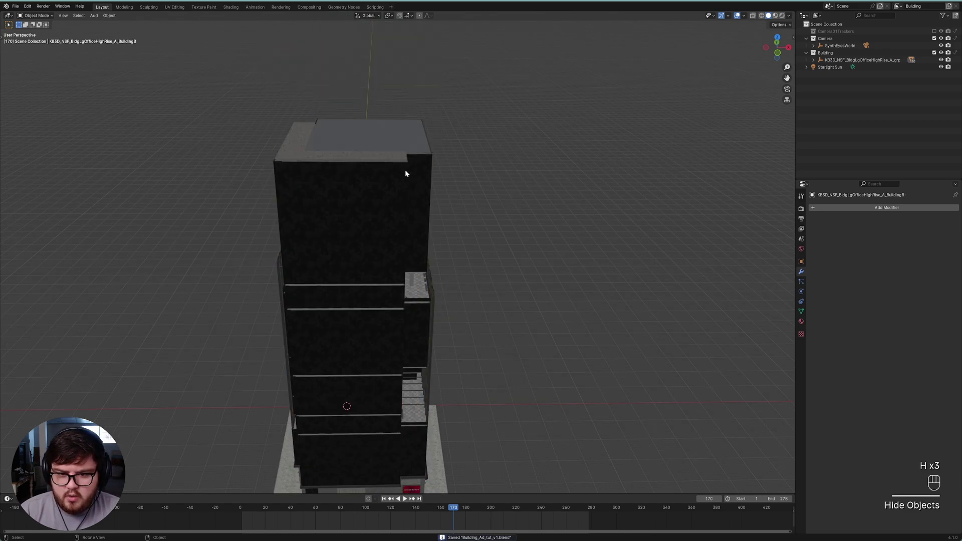
{"action": "left_click", "coordinate": [404, 170]}
{"action": "key", "text": "h"}
{"action": "left_click", "coordinate": [392, 216]}
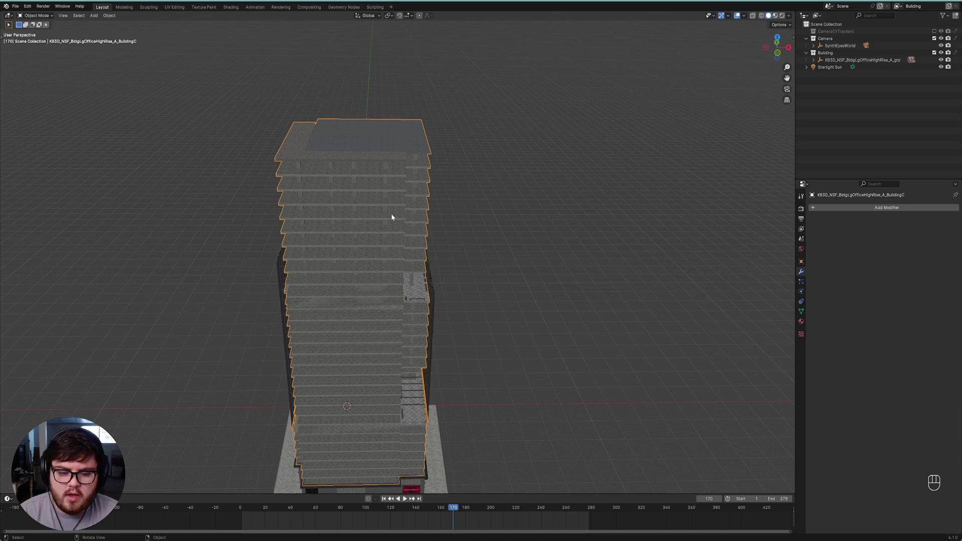
Unhide all parts and view the complete tower through the scene camera
{"action": "middle_click_drag", "start_coordinate": [334, 202], "coordinate": [412, 223]}
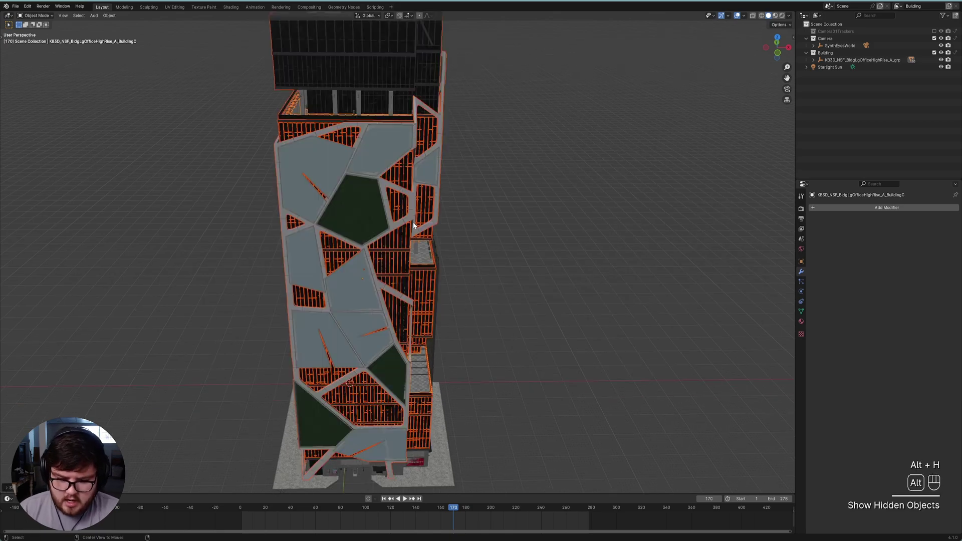
{"action": "key", "text": "alt+h"}
{"action": "key", "text": "KP_0"}
{"action": "scroll", "coordinate": [418, 384], "scroll_direction": "up", "scroll_amount": 4}
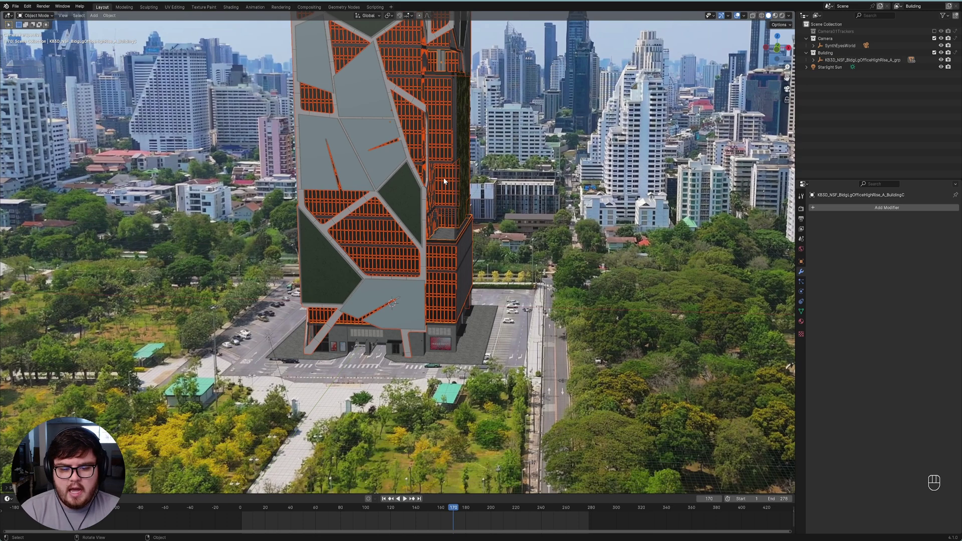
Hide the tower's facade panels, glass shell, window frames, floor structure and both green walls
{"action": "left_click", "coordinate": [413, 198]}
{"action": "key", "text": "h"}
{"action": "left_click", "coordinate": [429, 185]}
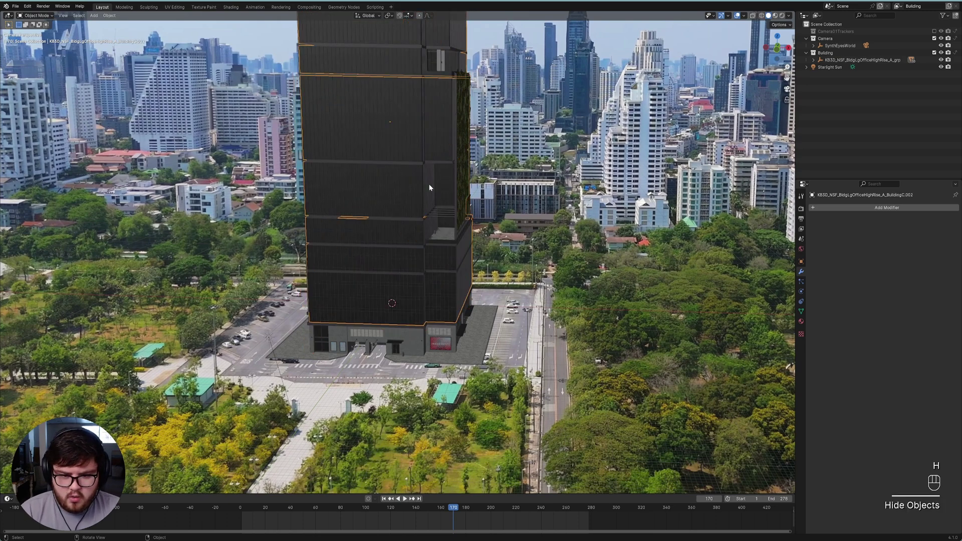
{"action": "key", "text": "h"}
{"action": "left_click", "coordinate": [414, 169]}
{"action": "key", "text": "h"}
{"action": "left_click", "coordinate": [415, 166]}
{"action": "key", "text": "h"}
{"action": "left_click", "coordinate": [462, 159]}
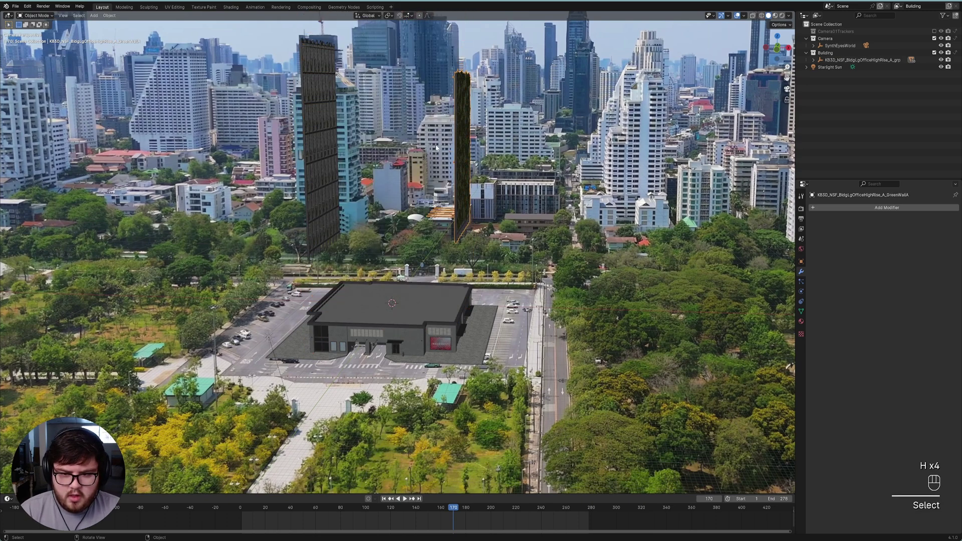
{"action": "key", "text": "h"}
{"action": "left_click", "coordinate": [324, 153]}
{"action": "key", "text": "h"}
Hide the floating BuildingB upper piece, save the file, and select the sidewalk
{"action": "scroll", "coordinate": [357, 366], "scroll_direction": "down", "scroll_amount": 2}
{"action": "middle_click_drag", "start_coordinate": [360, 320], "coordinate": [365, 367], "text": "shift"}
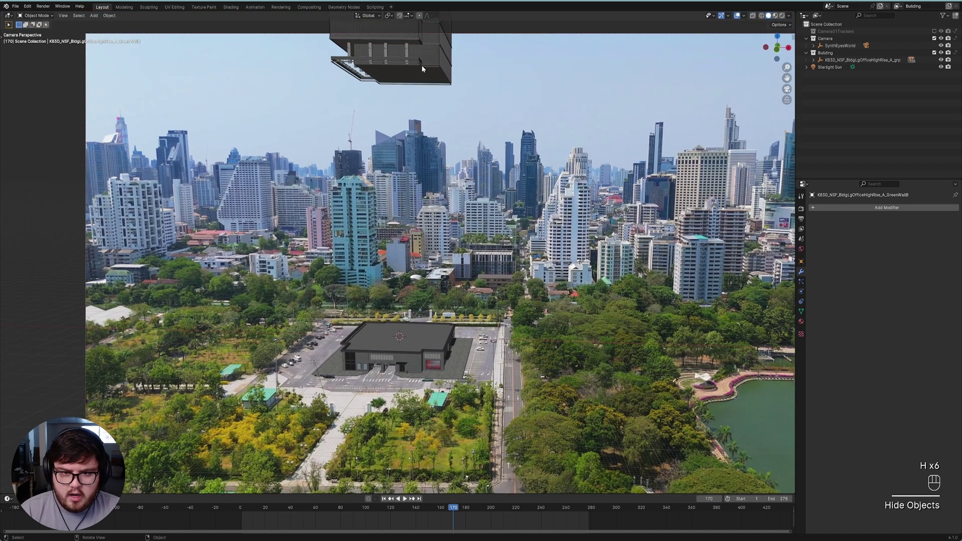
{"action": "left_click", "coordinate": [421, 65]}
{"action": "key", "text": "h"}
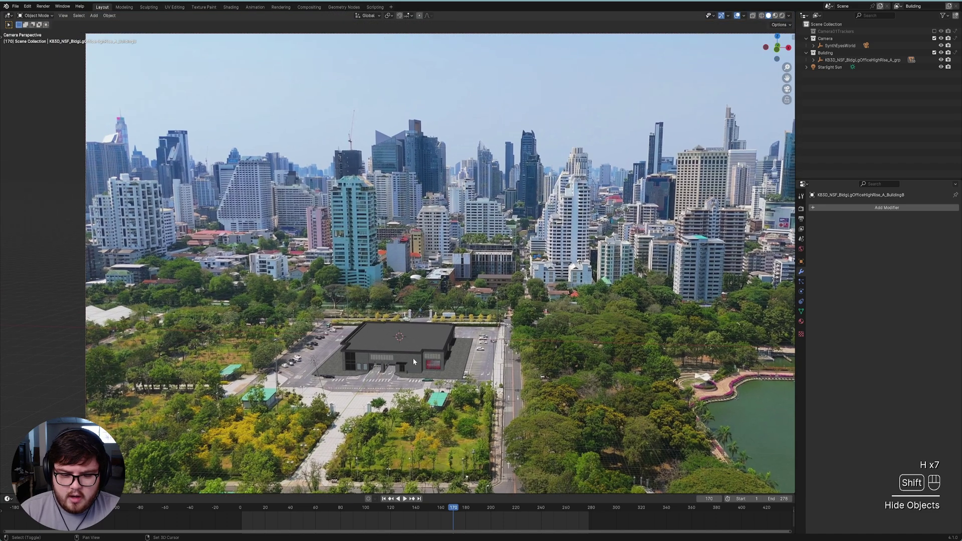
{"action": "scroll", "coordinate": [421, 330], "scroll_direction": "up", "scroll_amount": 5}
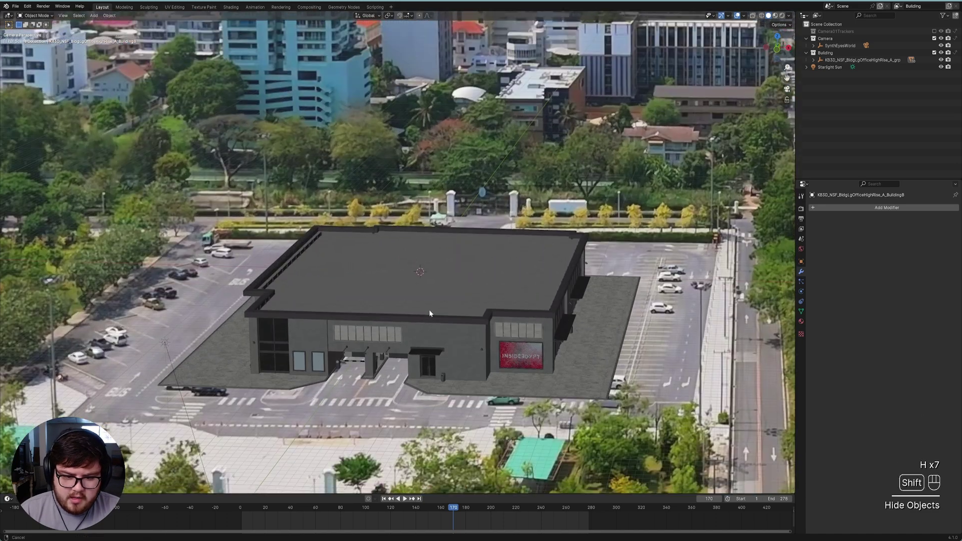
{"action": "key", "text": "ctrl+s"}
{"action": "scroll", "coordinate": [434, 305], "scroll_direction": "up", "scroll_amount": 1}
{"action": "scroll", "coordinate": [434, 304], "scroll_direction": "up", "scroll_amount": 1}
{"action": "left_click", "coordinate": [490, 343]}
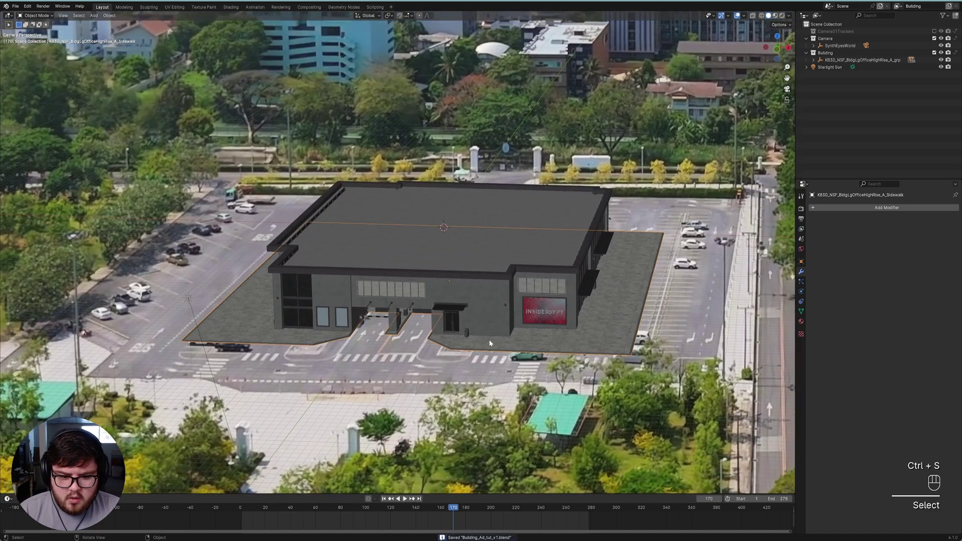
{"action": "middle_click_drag", "start_coordinate": [517, 318], "coordinate": [528, 323], "text": "shift"}
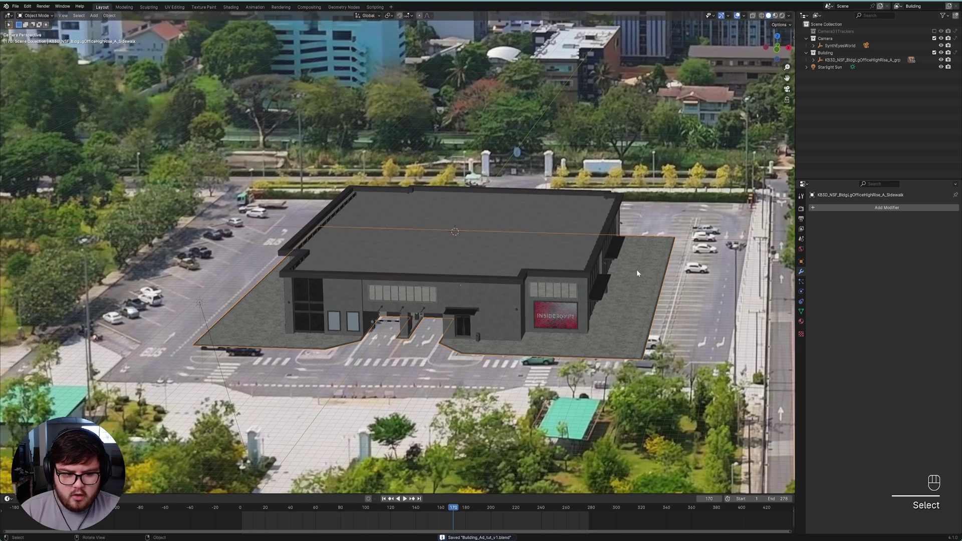
Add a Build modifier to the Sidewalk and preview it from the first frame
{"action": "left_click", "coordinate": [841, 208]}
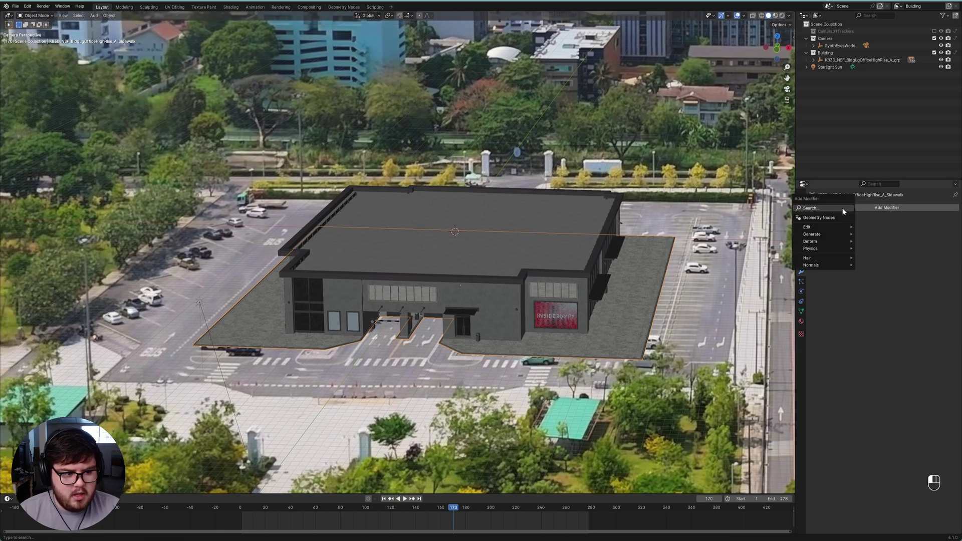
{"action": "type", "text": "build"}
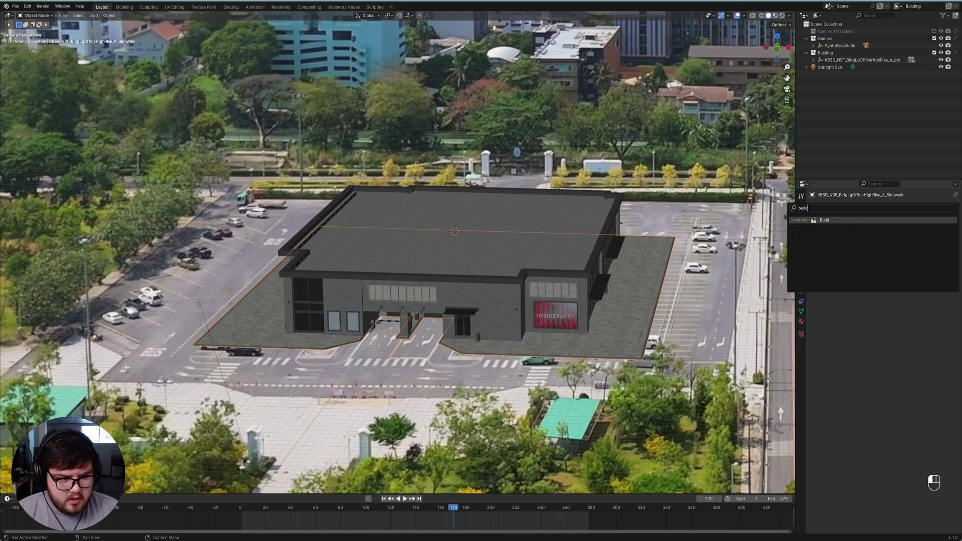
{"action": "left_click", "coordinate": [825, 221]}
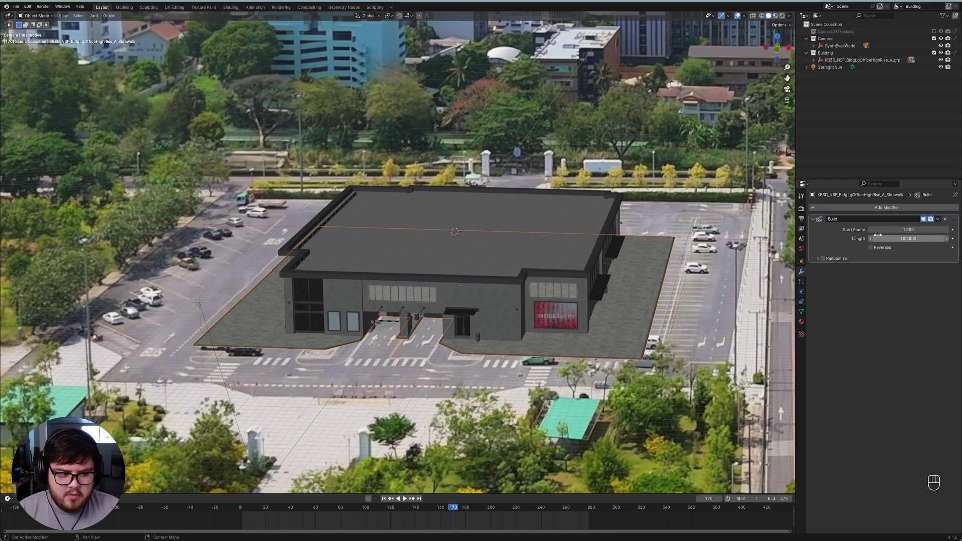
{"action": "left_click", "coordinate": [383, 499]}
{"action": "middle_click_drag", "start_coordinate": [706, 351], "coordinate": [480, 357], "text": "shift"}
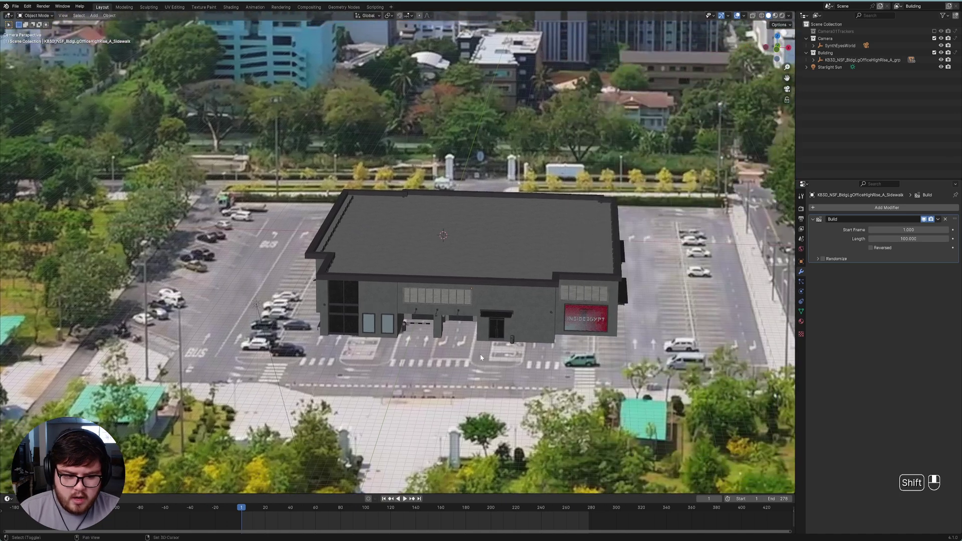
{"action": "key", "text": "space"}
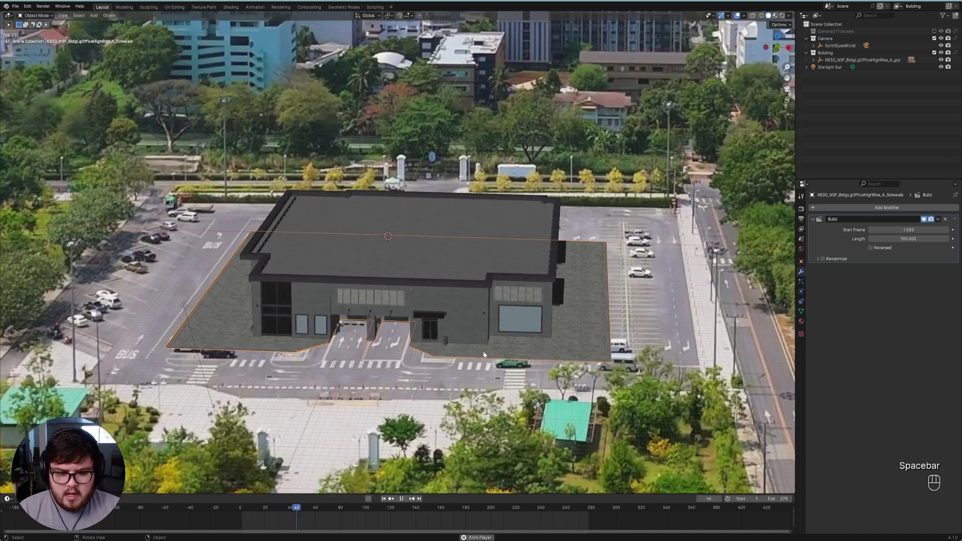
{"action": "key", "text": "space"}
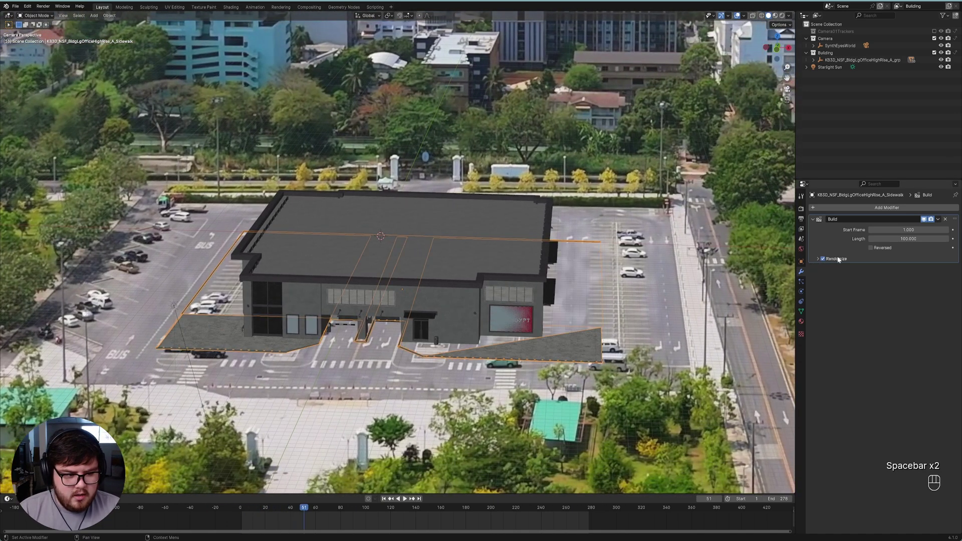
Turn on Randomize for the sidewalk's Build modifier and save the file
{"action": "left_click", "coordinate": [818, 259]}
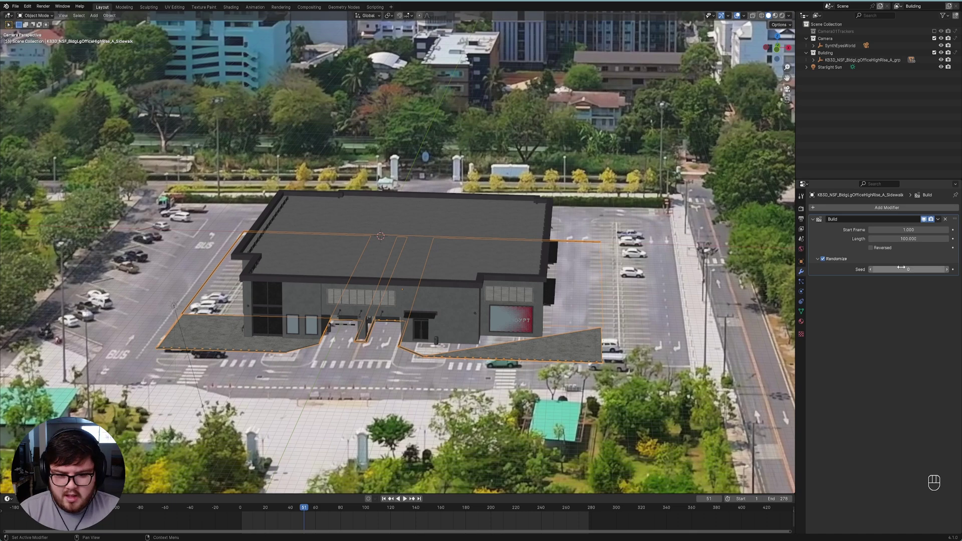
{"action": "left_click", "coordinate": [818, 260]}
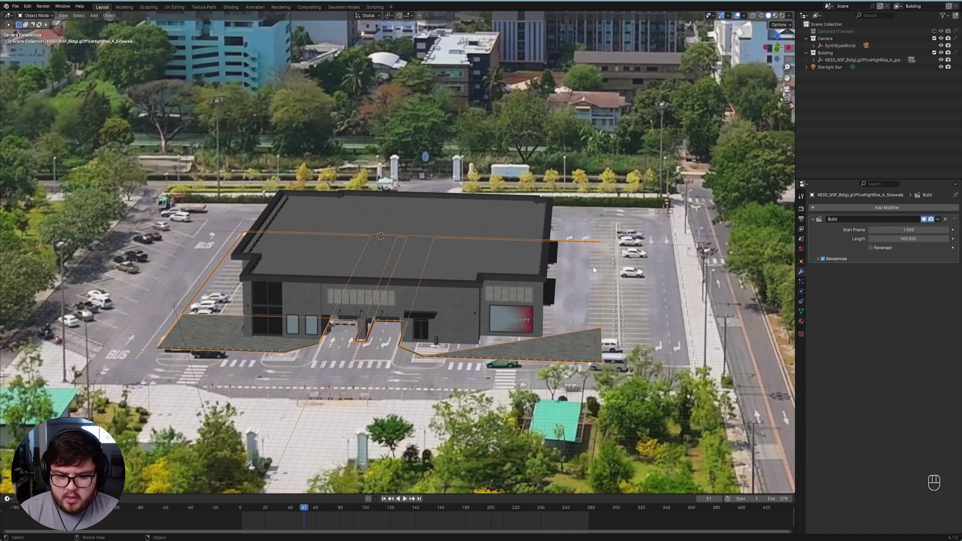
{"action": "middle_click_drag", "start_coordinate": [496, 290], "coordinate": [517, 285], "text": "shift"}
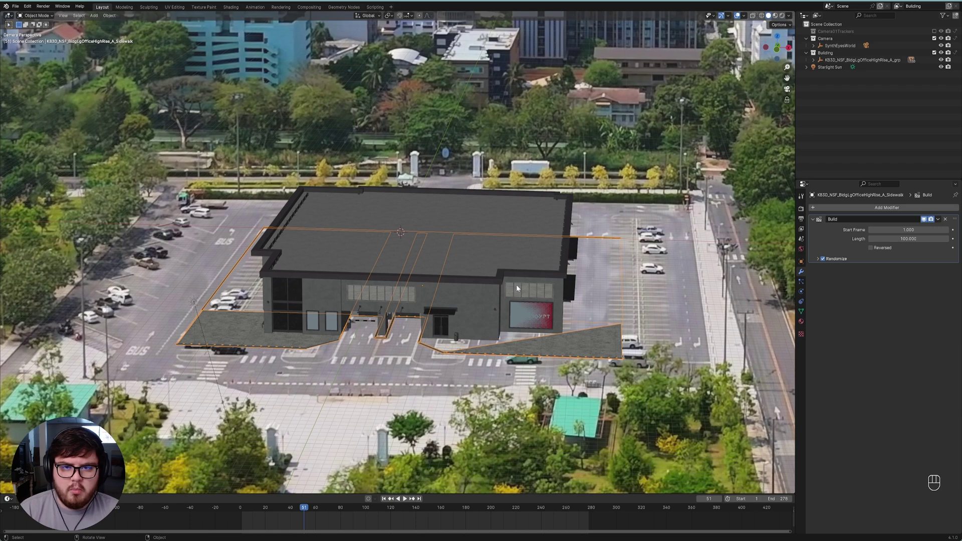
{"action": "middle_click_drag", "start_coordinate": [517, 287], "coordinate": [474, 285], "text": "ctrl"}
{"action": "key", "text": "ctrl+s"}
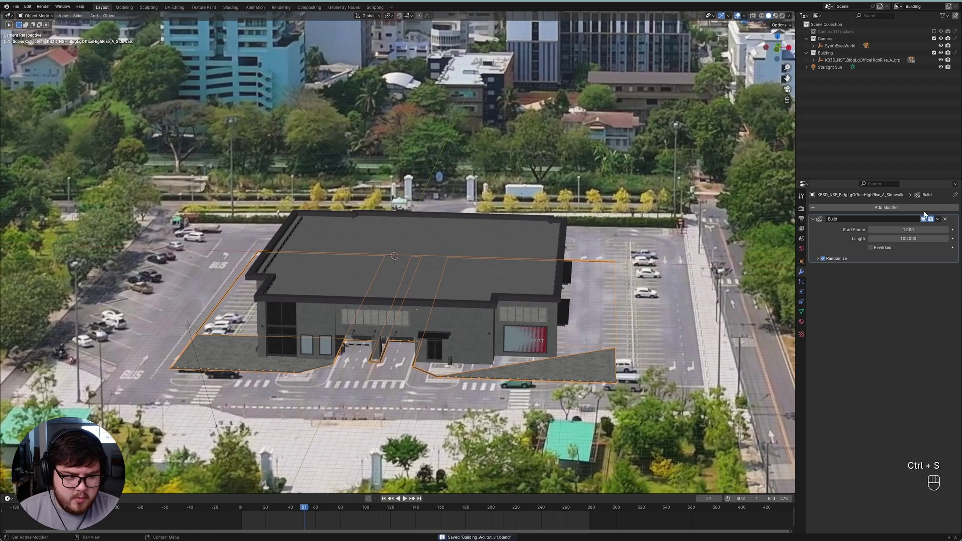
Set the sidewalk Build length to 75 frames, save, and replay the animation
{"action": "left_click", "coordinate": [383, 499]}
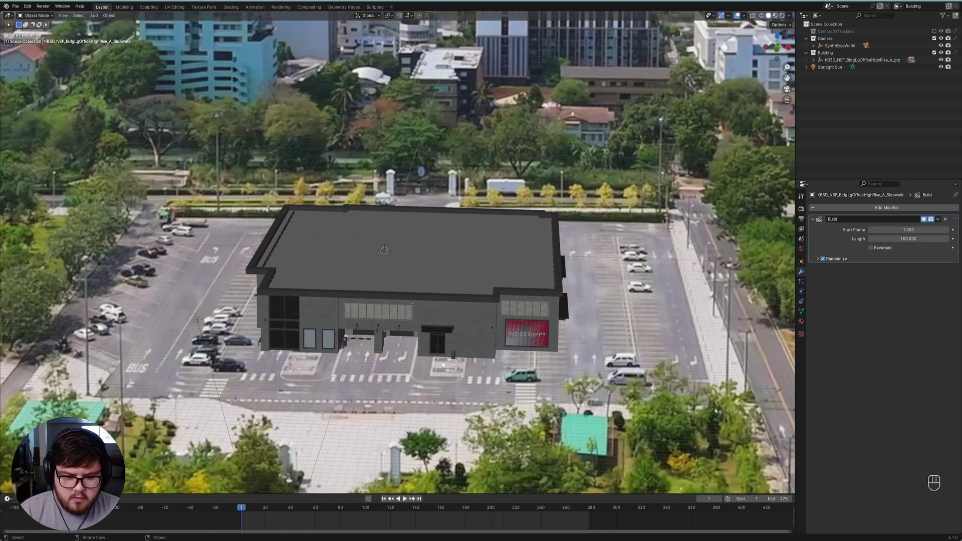
{"action": "key", "text": "space"}
{"action": "key", "text": "space"}
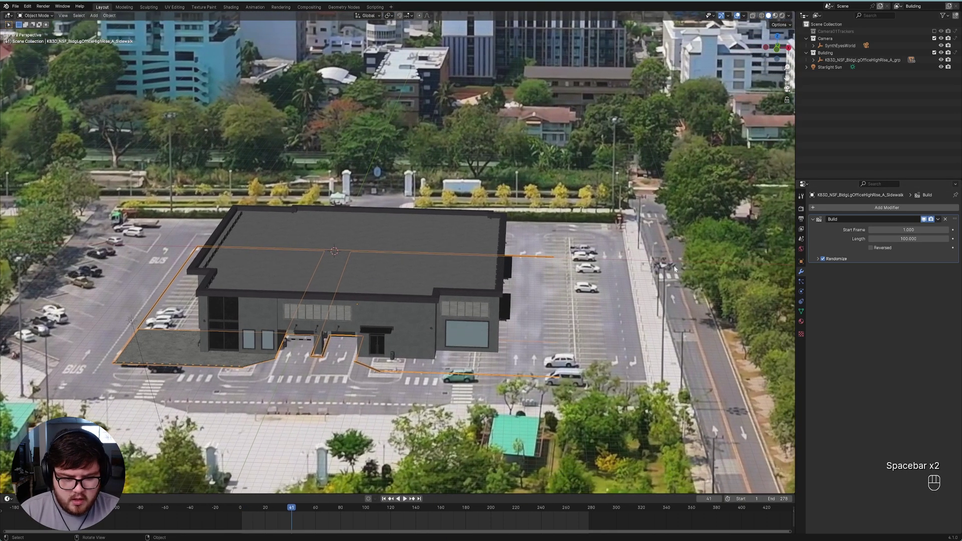
{"action": "left_click", "coordinate": [909, 238]}
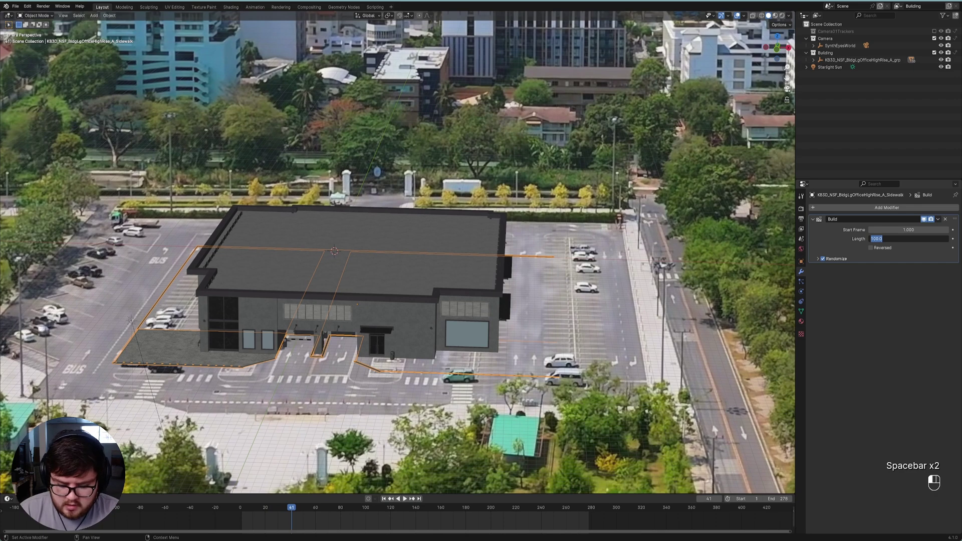
{"action": "key", "text": "Return"}
{"action": "key", "text": "ctrl+s"}
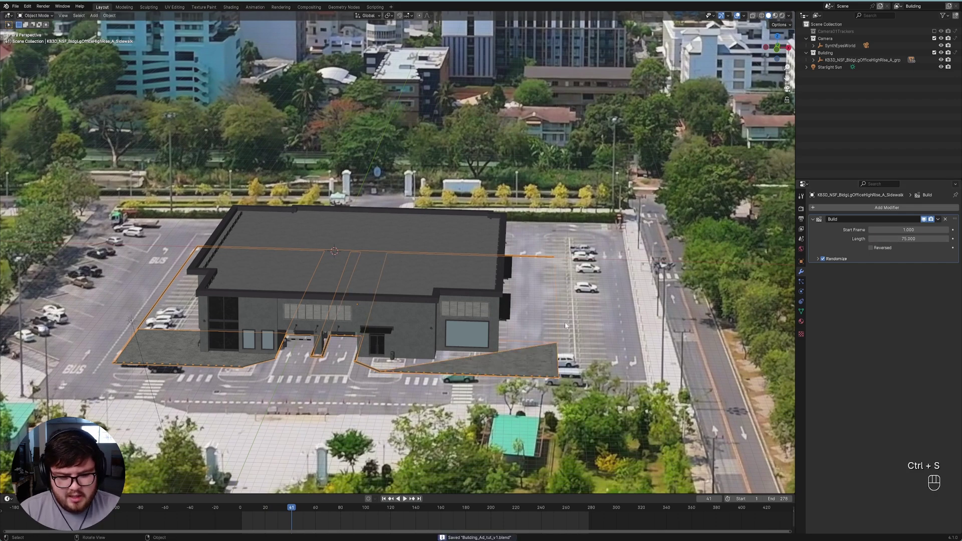
{"action": "key", "text": "space"}
{"action": "key", "text": "space"}
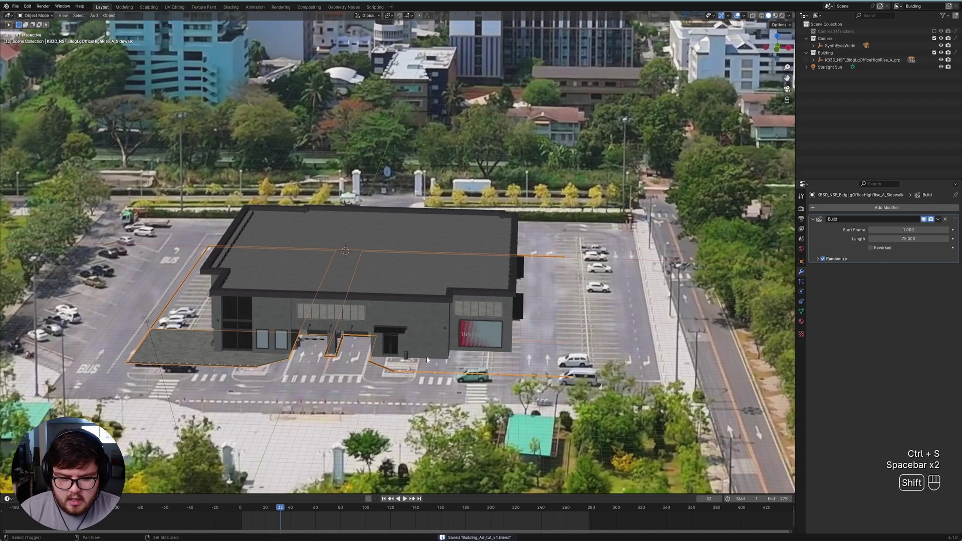
{"action": "middle_click_drag", "start_coordinate": [427, 359], "coordinate": [436, 347], "text": "shift"}
{"action": "left_click", "coordinate": [434, 334]}
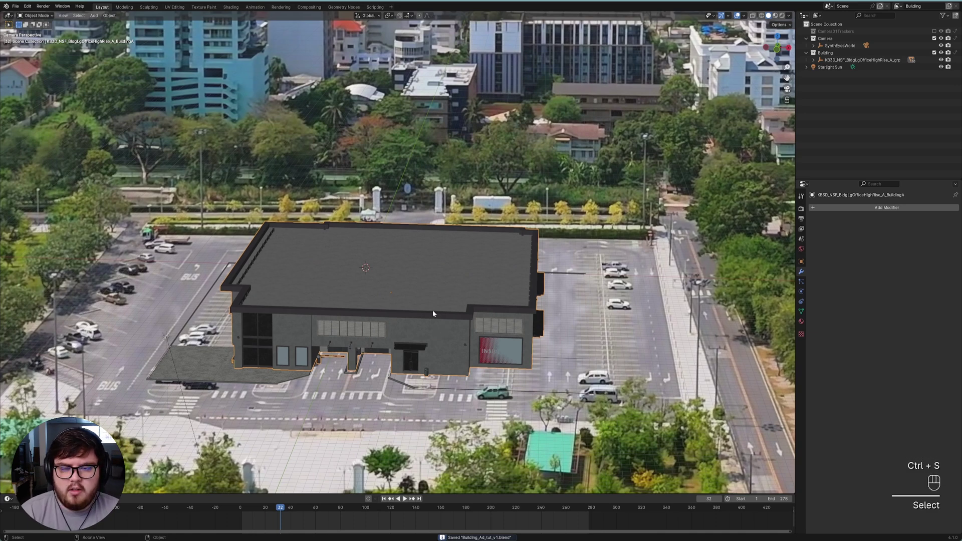
Add a Build modifier to the BuildingA base and preview it from frame 1
{"action": "left_click", "coordinate": [905, 207]}
{"action": "type", "text": "build"}
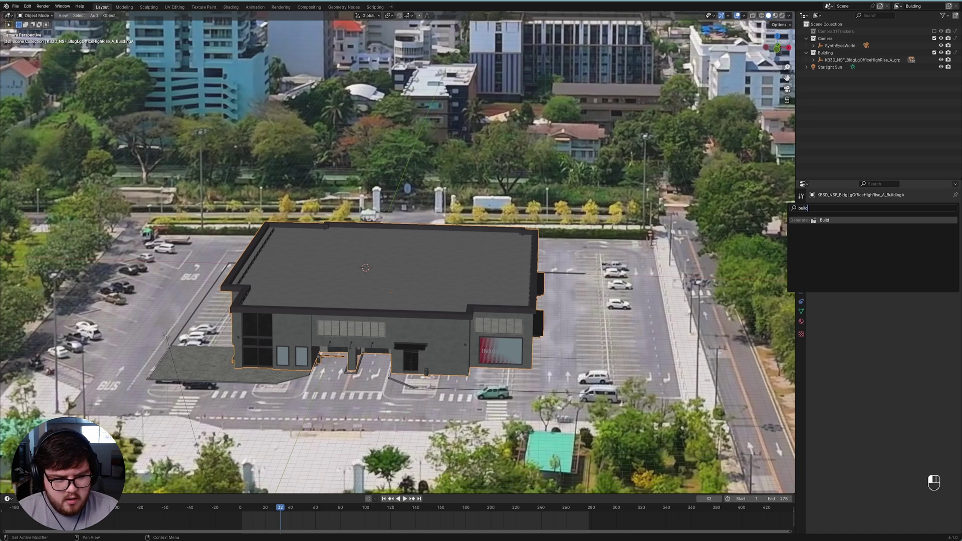
{"action": "key", "text": "Return"}
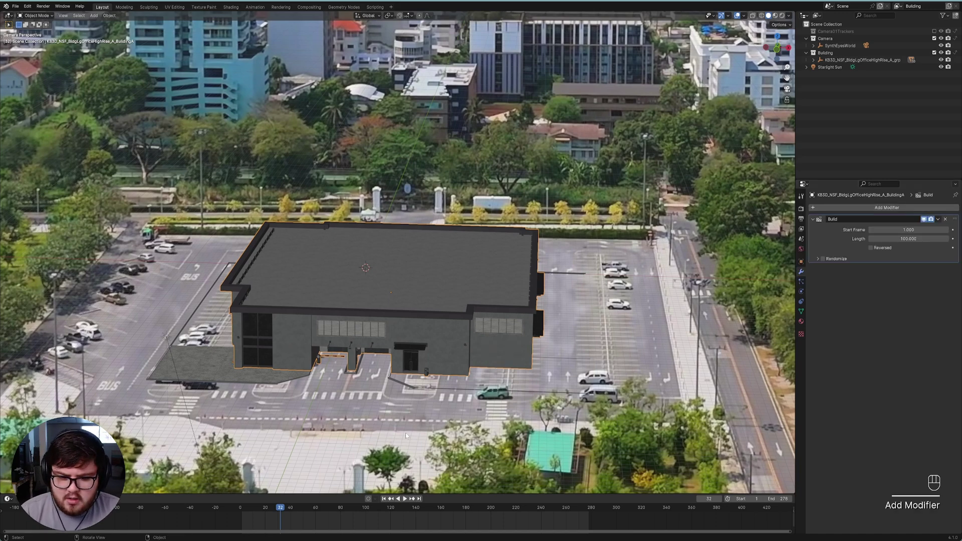
{"action": "left_click", "coordinate": [384, 498]}
{"action": "key", "text": "space"}
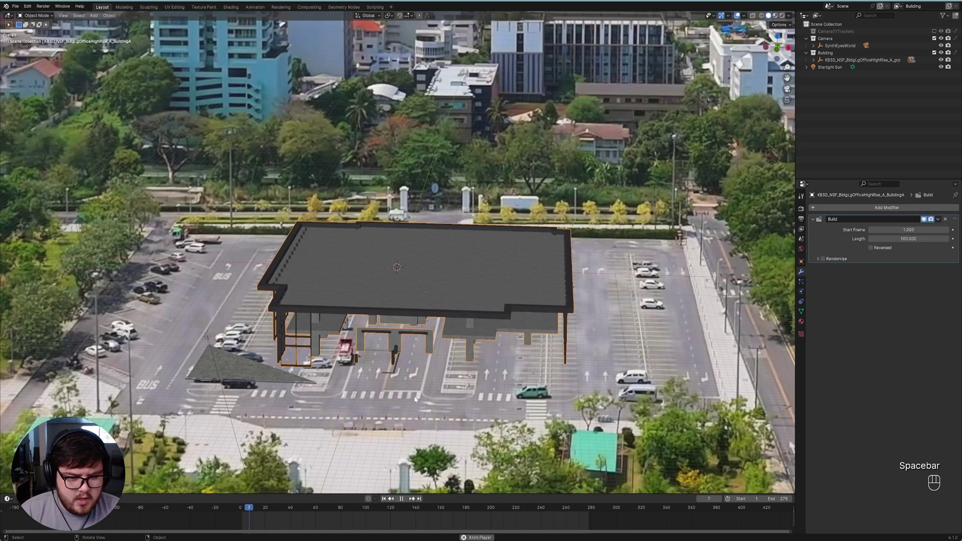
{"action": "key", "text": "space"}
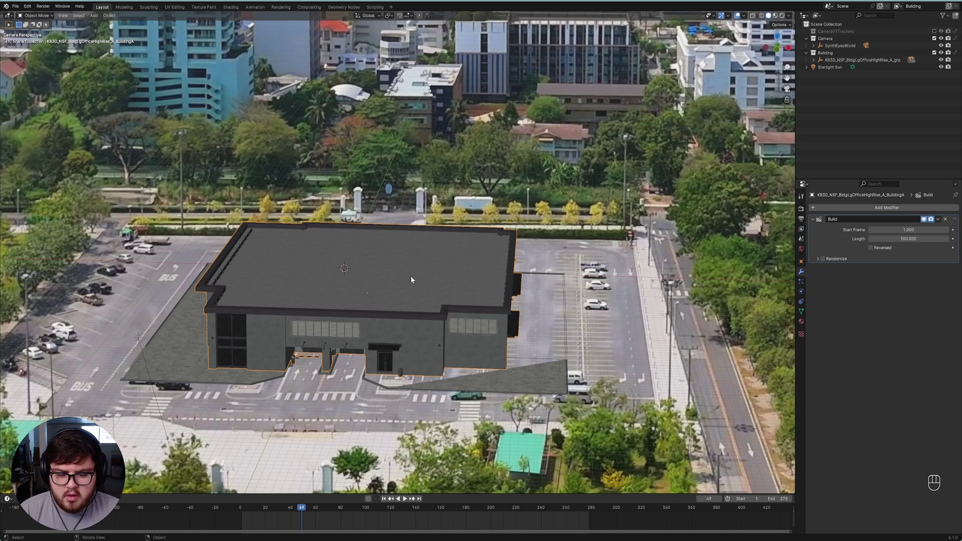
Randomize the base building's build order, save, replay it, and rewind to frame 1
{"action": "left_click", "coordinate": [823, 258]}
{"action": "scroll", "coordinate": [427, 333], "scroll_direction": "up", "scroll_amount": 1}
{"action": "key", "text": "ctrl+s"}
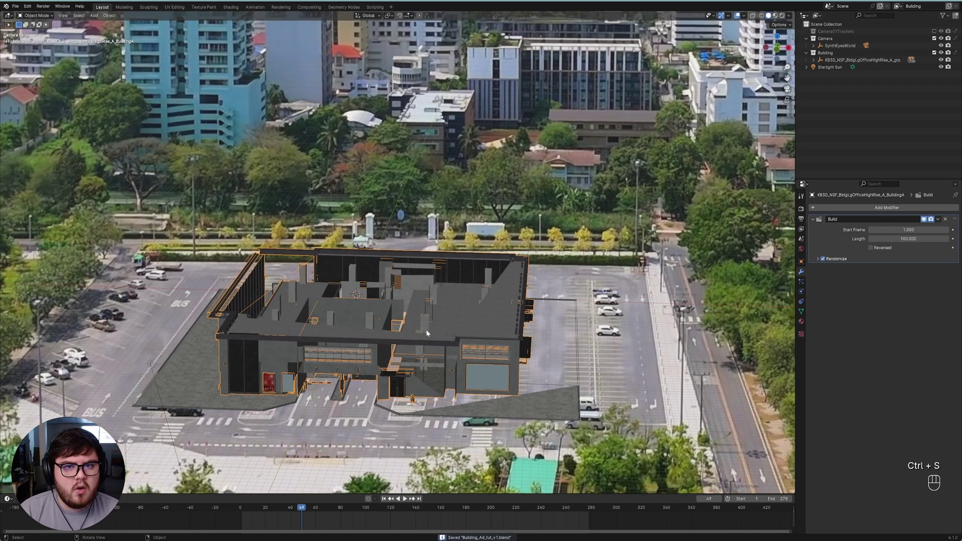
{"action": "left_click", "coordinate": [384, 498]}
{"action": "key", "text": "space"}
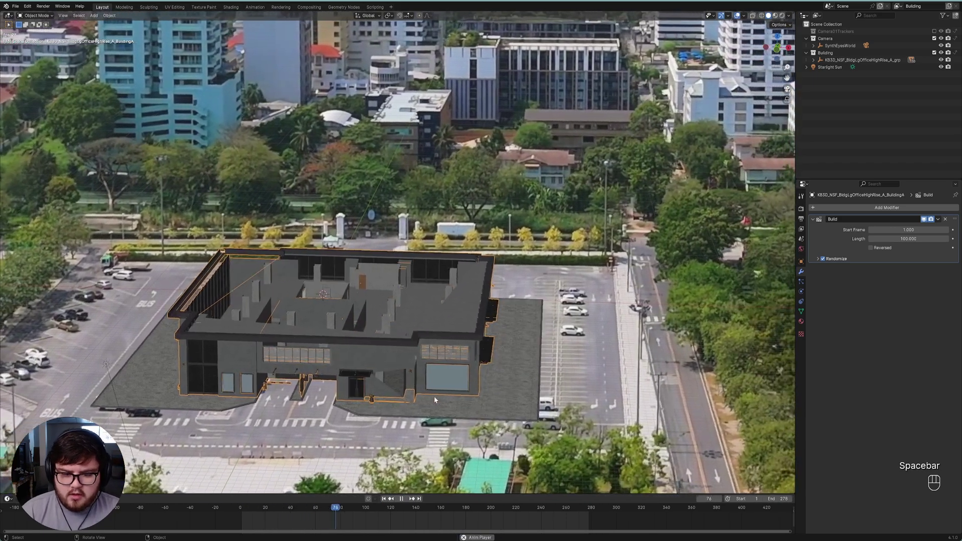
{"action": "key", "text": "space"}
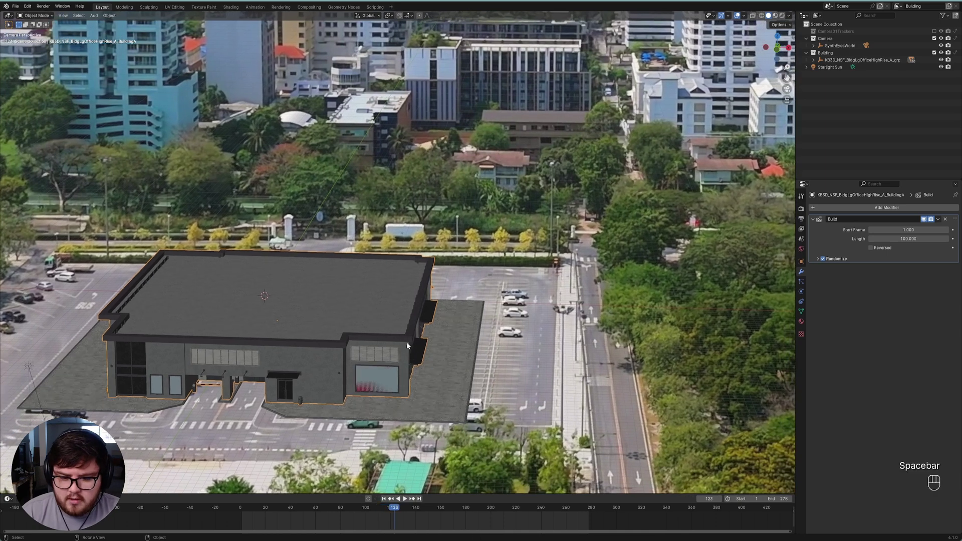
{"action": "key", "text": "ctrl+s"}
{"action": "key", "text": "shift+Left"}
Delete the two stray planes in the parking lot, save, and replay the build animation
{"action": "middle_click_drag", "start_coordinate": [369, 291], "coordinate": [383, 312], "text": "shift"}
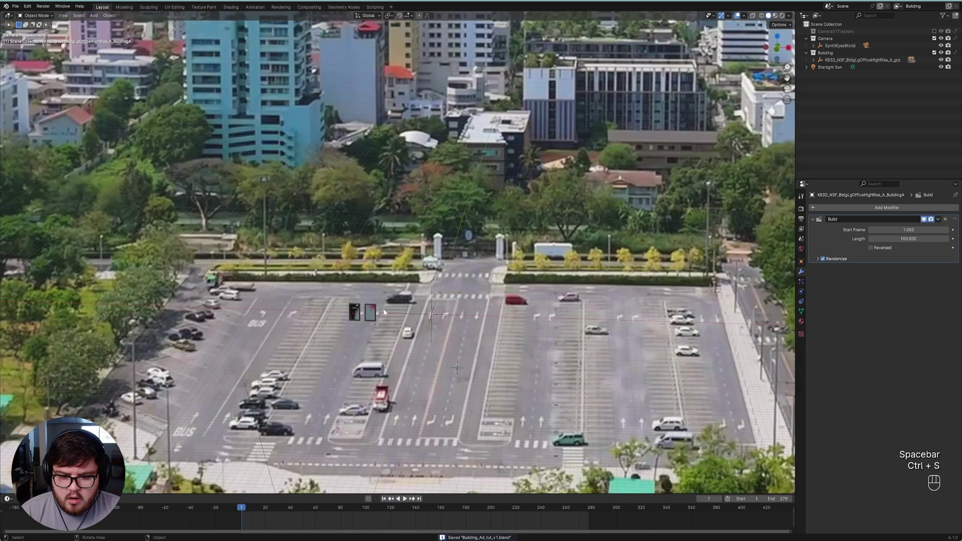
{"action": "left_click", "coordinate": [371, 311]}
{"action": "key", "text": "x"}
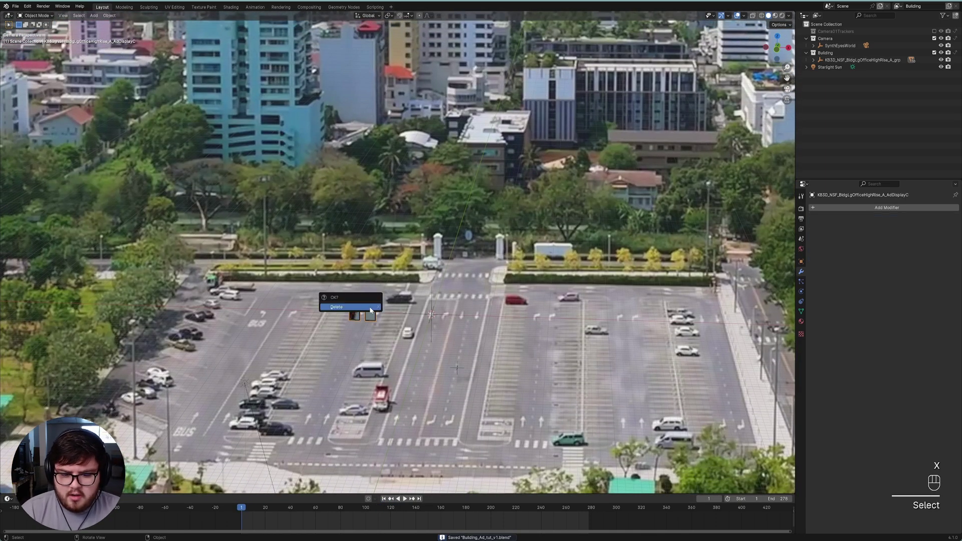
{"action": "left_click", "coordinate": [371, 311]}
{"action": "key", "text": "ctrl+s"}
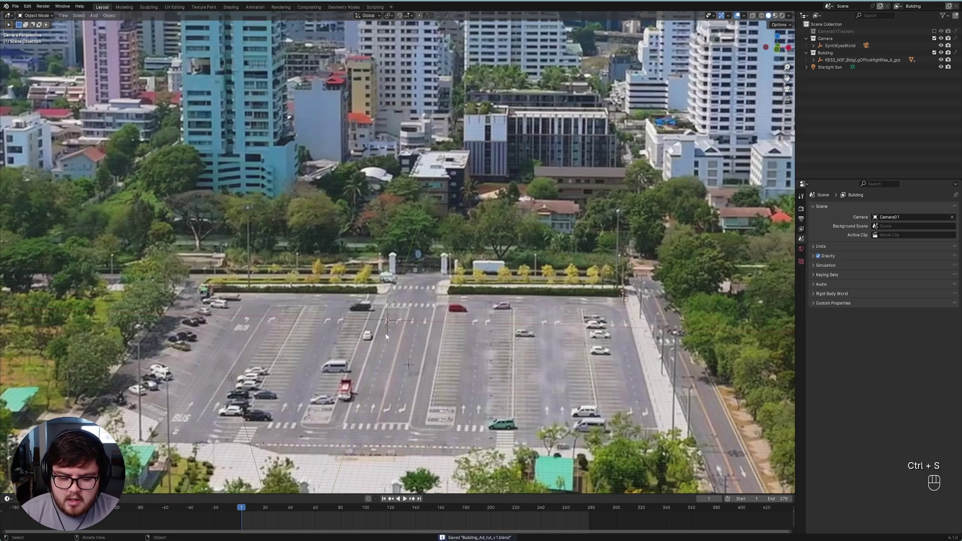
{"action": "key", "text": "ctrl+s"}
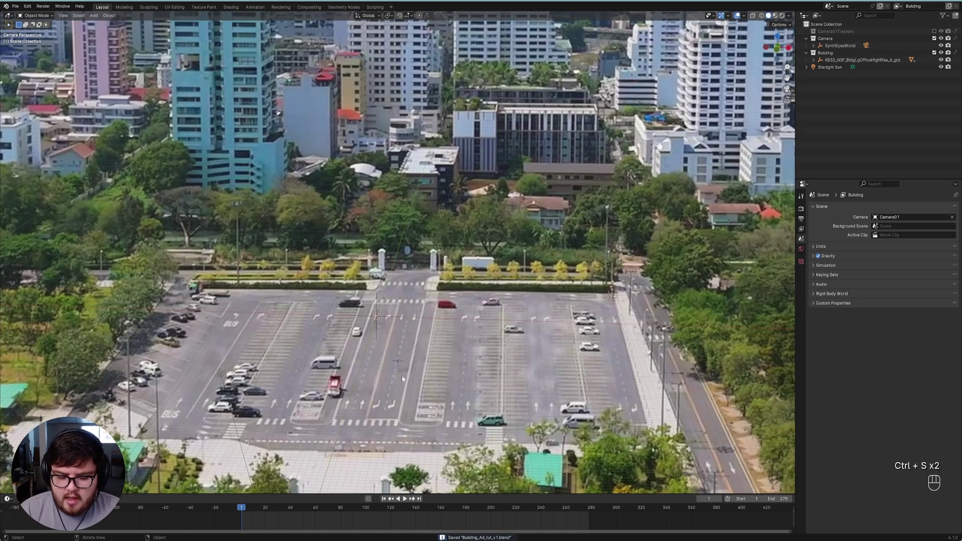
{"action": "key", "text": "space"}
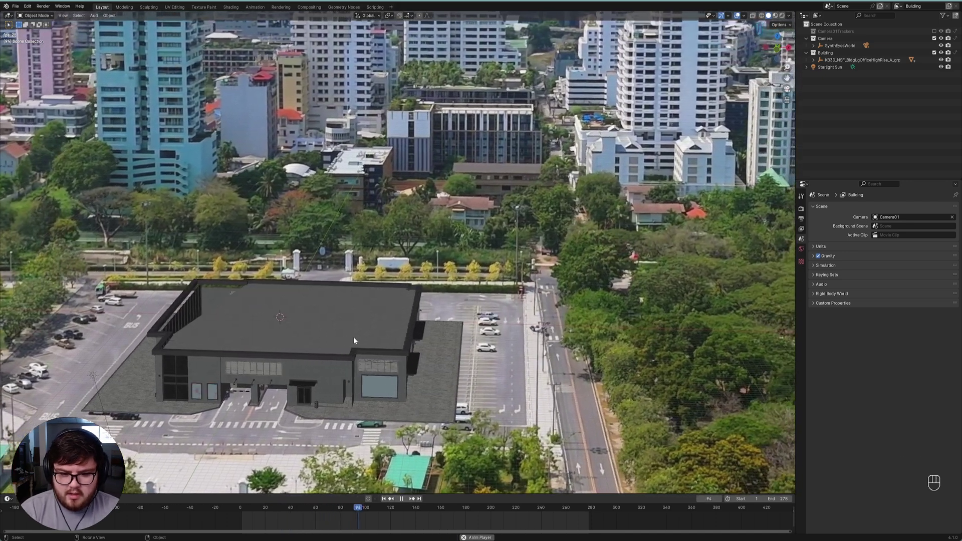
{"action": "key", "text": "space"}
Save, unhide everything, hide the FacadeSkin, and select the inner BuildingC.001 tower
{"action": "key", "text": "ctrl+s"}
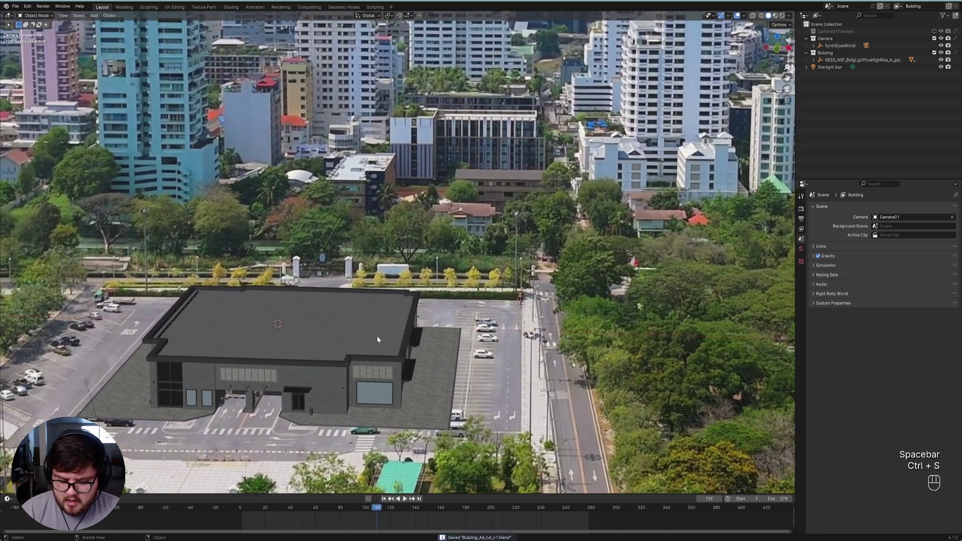
{"action": "key", "text": "alt+h"}
{"action": "middle_click_drag", "start_coordinate": [357, 338], "coordinate": [458, 389], "text": "shift"}
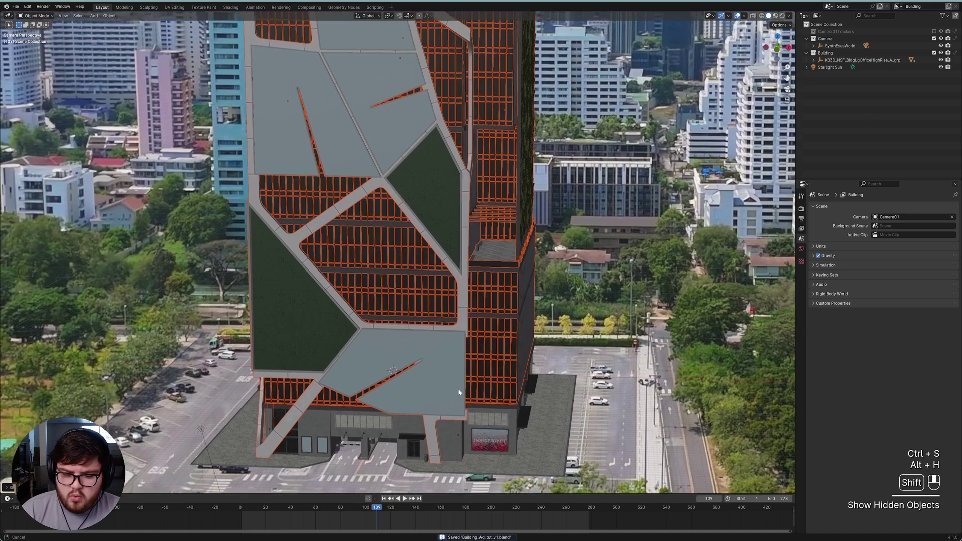
{"action": "scroll", "coordinate": [458, 388], "scroll_direction": "down", "scroll_amount": 4}
{"action": "left_click", "coordinate": [442, 319], "text": "shift"}
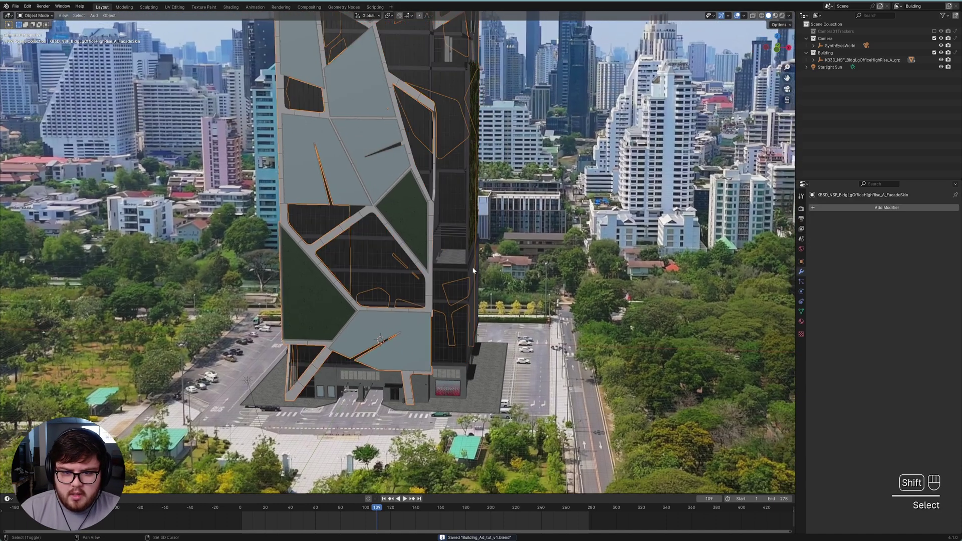
{"action": "middle_click_drag", "start_coordinate": [472, 267], "coordinate": [463, 293], "text": "shift"}
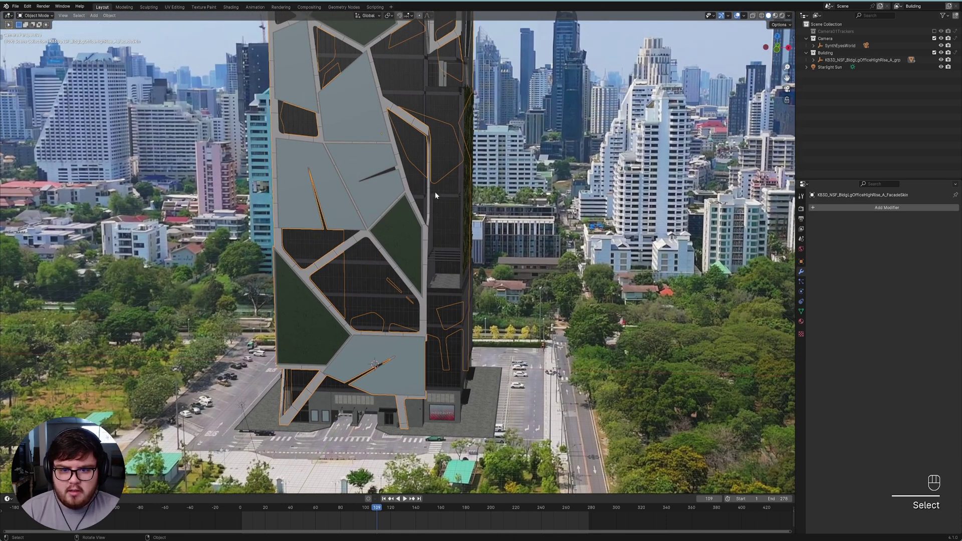
{"action": "scroll", "coordinate": [435, 193], "scroll_direction": "down", "scroll_amount": 3}
{"action": "middle_click_drag", "start_coordinate": [411, 188], "coordinate": [406, 281], "text": "shift"}
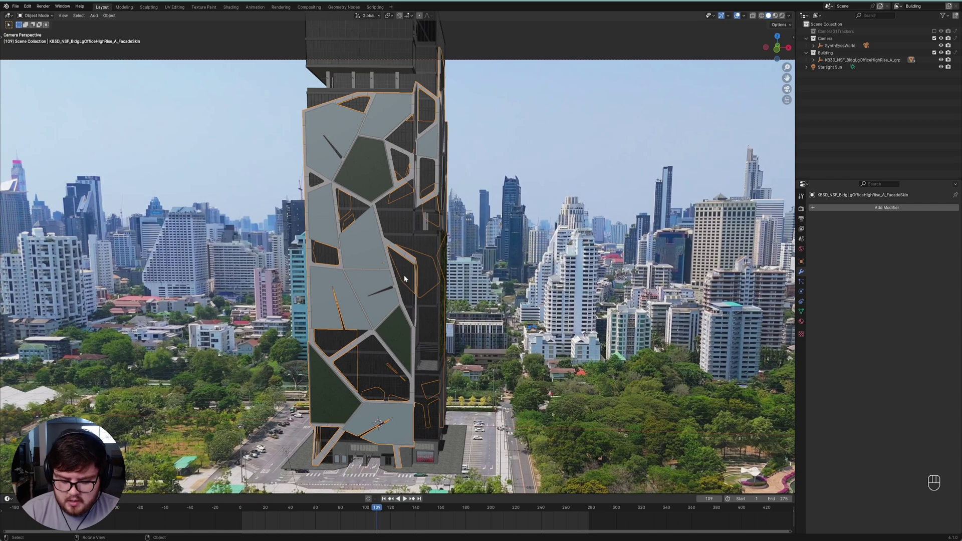
{"action": "key", "text": "h"}
{"action": "left_click", "coordinate": [384, 272]}
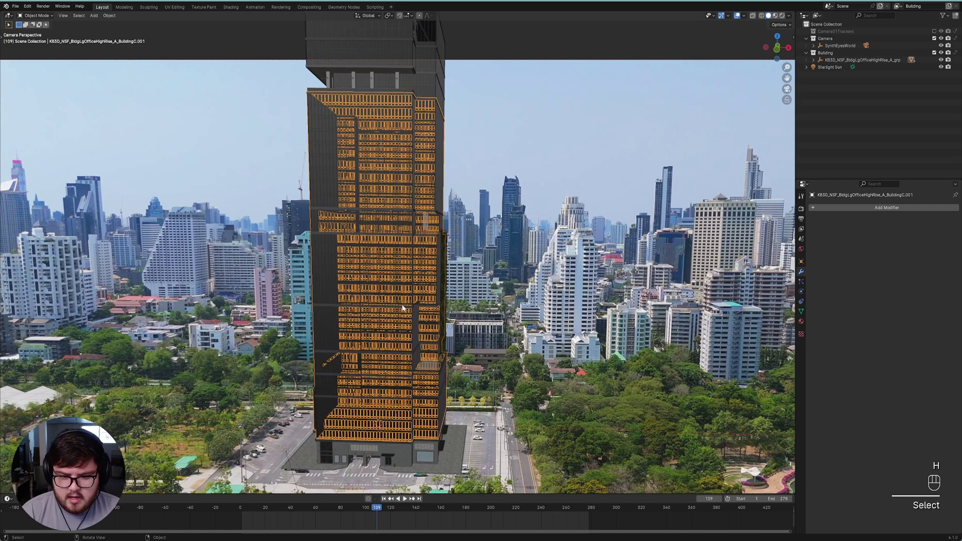
{"action": "scroll", "coordinate": [411, 326], "scroll_direction": "up", "scroll_amount": 4}
{"action": "scroll", "coordinate": [404, 248], "scroll_direction": "down", "scroll_amount": 3, "text": "shift"}
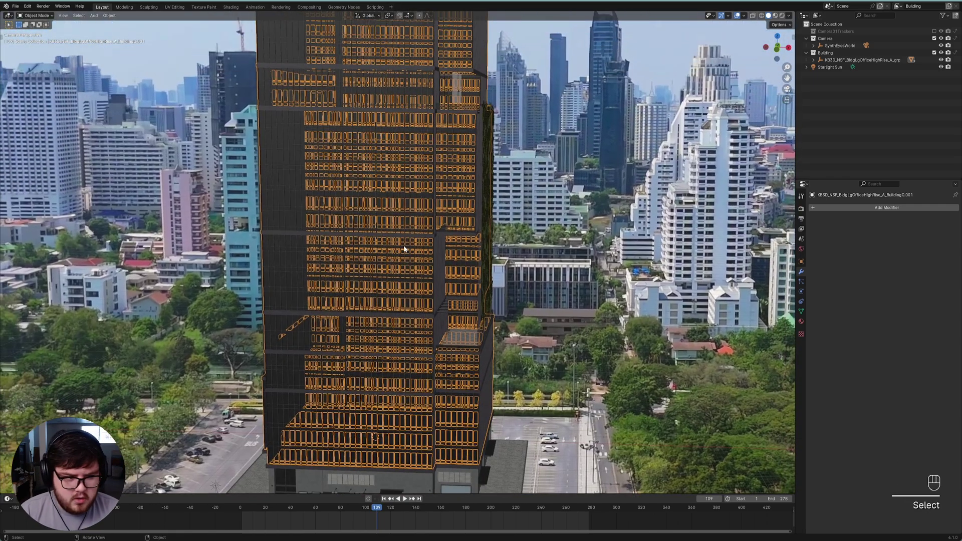
{"action": "left_click", "coordinate": [878, 208]}
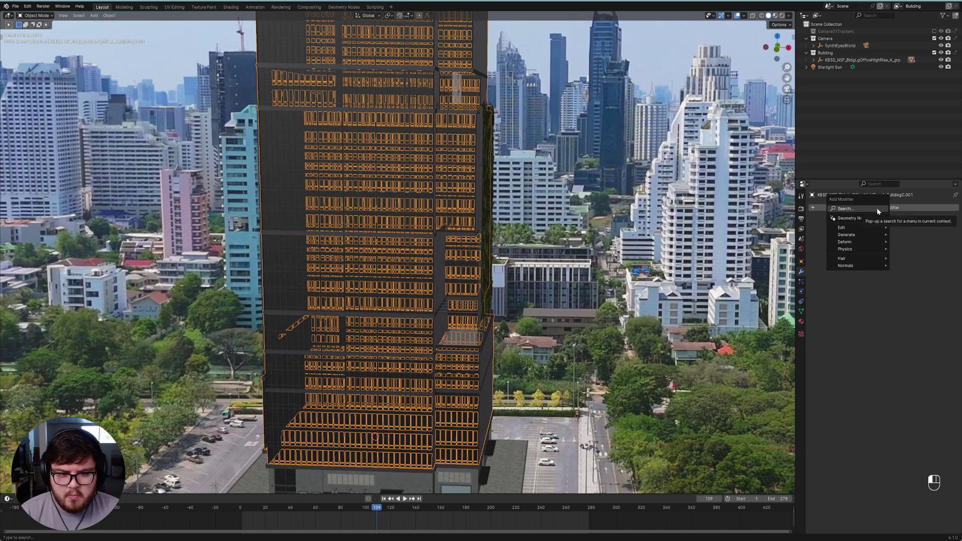
Add a Build modifier to BuildingC.001 with start frame 40, save, and preview it
{"action": "left_click", "coordinate": [877, 209]}
{"action": "type", "text": "build"}
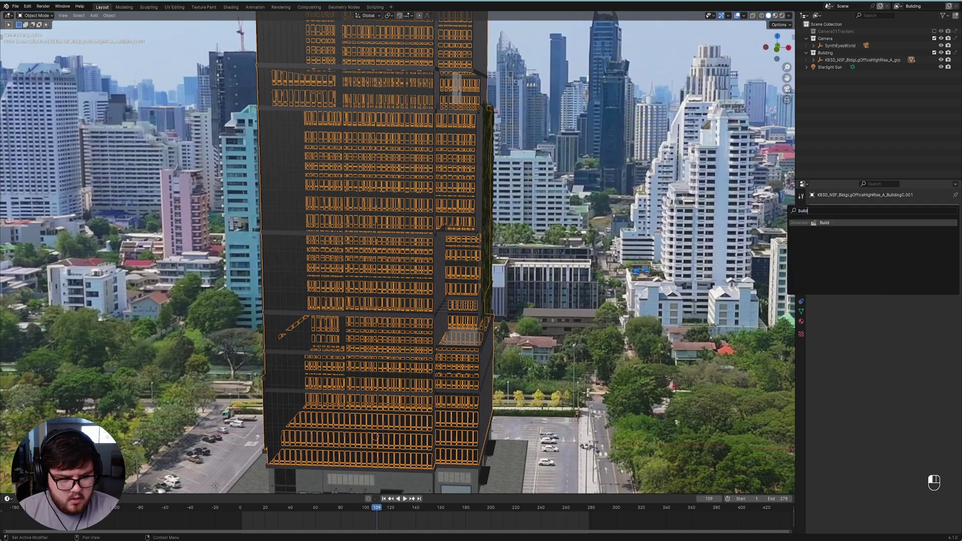
{"action": "key", "text": "Return"}
{"action": "left_click", "coordinate": [911, 230]}
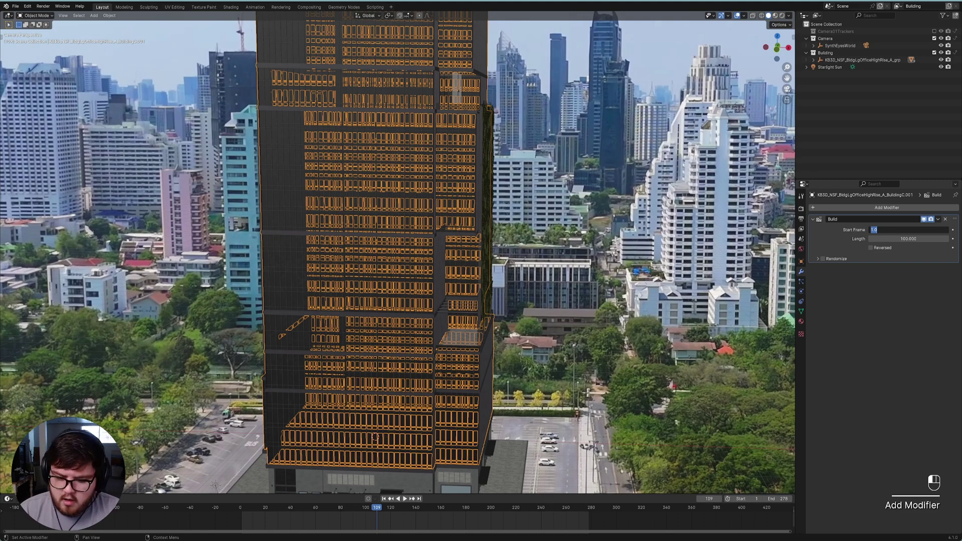
{"action": "type", "text": "4"}
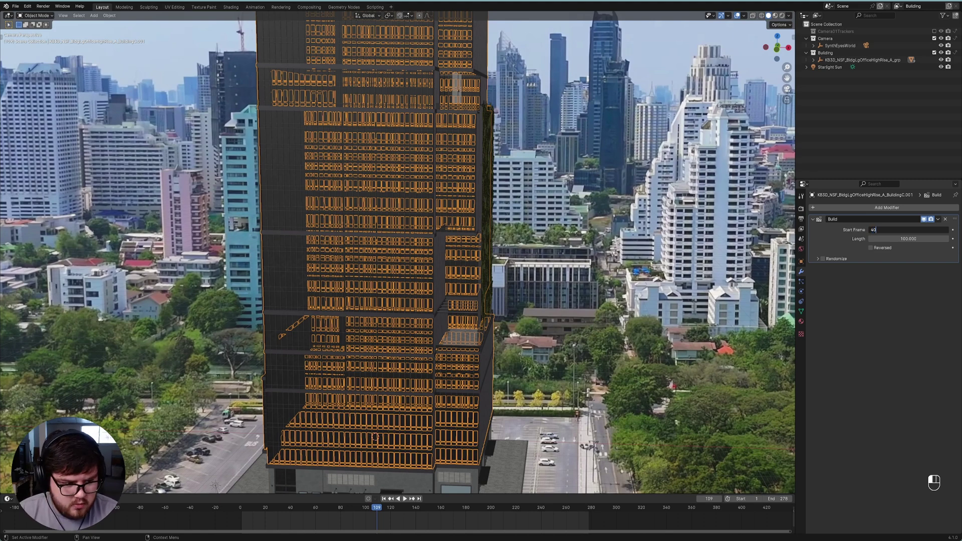
{"action": "type", "text": "0"}
{"action": "key", "text": "Return"}
{"action": "key", "text": "ctrl+s"}
{"action": "left_click", "coordinate": [288, 508]}
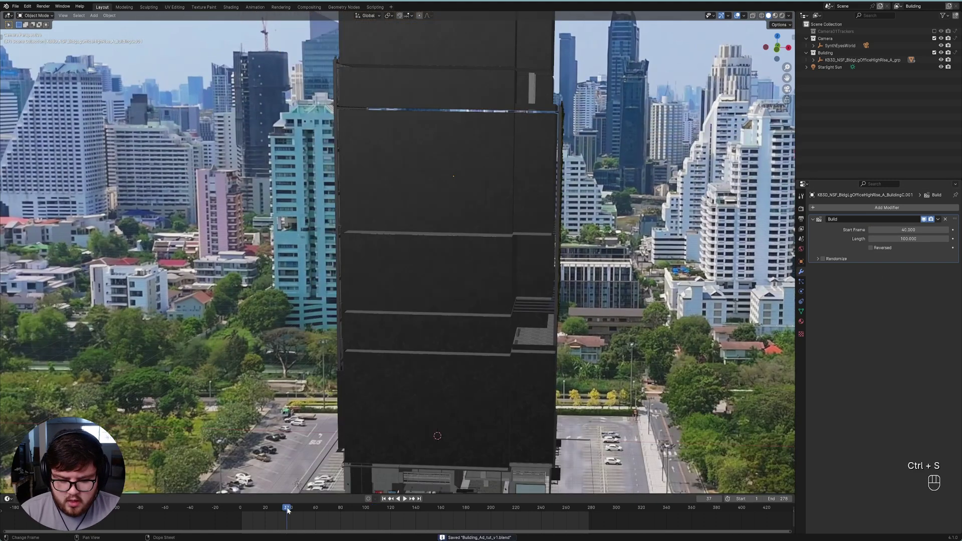
{"action": "left_click", "coordinate": [405, 499]}
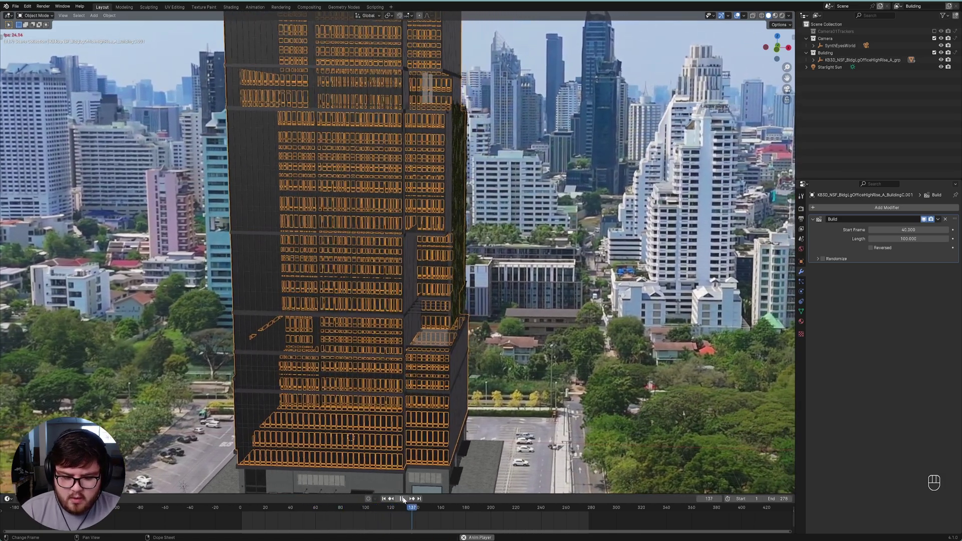
{"action": "left_click", "coordinate": [400, 499]}
{"action": "middle_click_drag", "start_coordinate": [391, 344], "coordinate": [385, 370], "text": "ctrl"}
Set the Build length to 150 frames, save, and replay from the start
{"action": "left_click", "coordinate": [902, 239]}
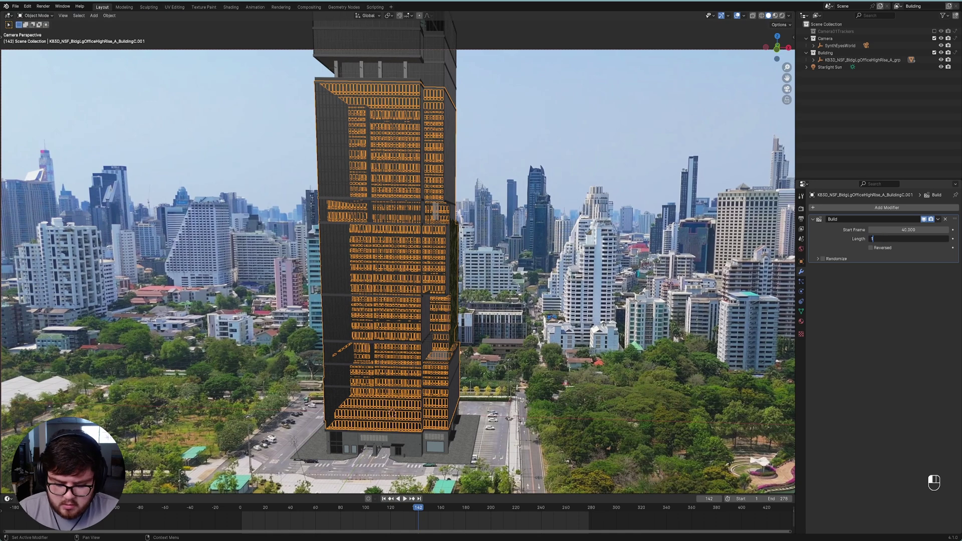
{"action": "type", "text": "150"}
{"action": "key", "text": "Return"}
{"action": "key", "text": "ctrl+s"}
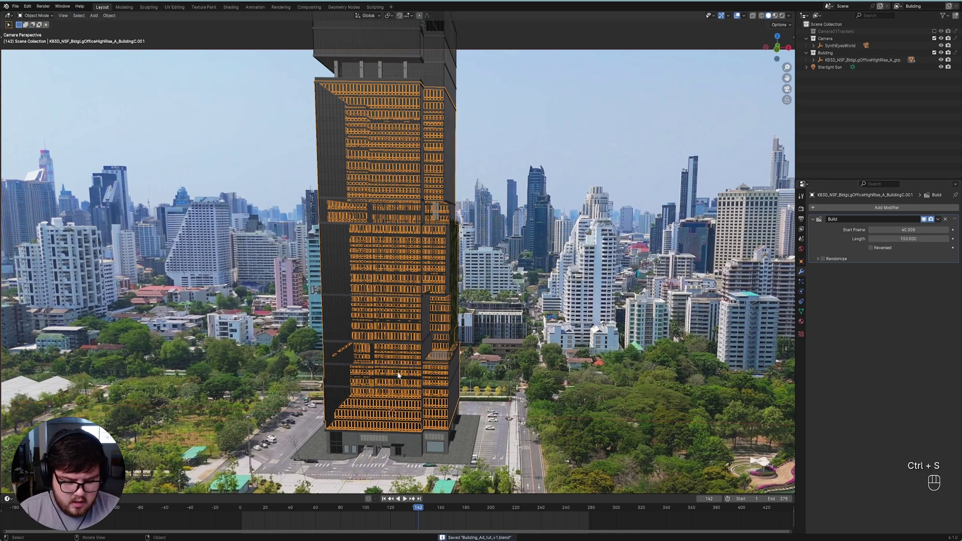
{"action": "left_click", "coordinate": [384, 498]}
{"action": "key", "text": "space"}
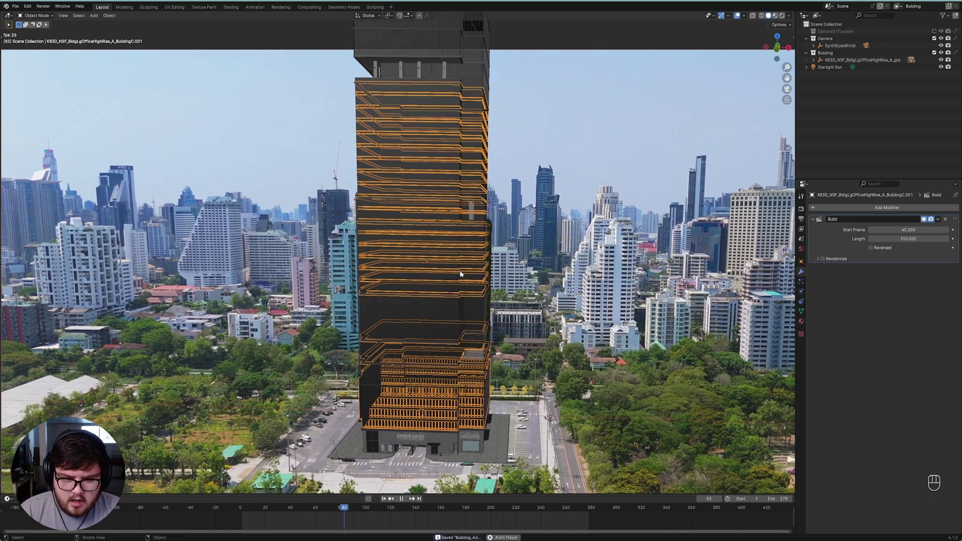
{"action": "key", "text": "space"}
{"action": "middle_click_drag", "start_coordinate": [421, 344], "coordinate": [521, 254], "text": "shift"}
Hide the dark facade BuildingC.002 and select the inner floors object BuildingC
{"action": "scroll", "coordinate": [432, 314], "scroll_direction": "up", "scroll_amount": 2}
{"action": "key", "text": "ctrl+s"}
{"action": "left_click", "coordinate": [430, 303]}
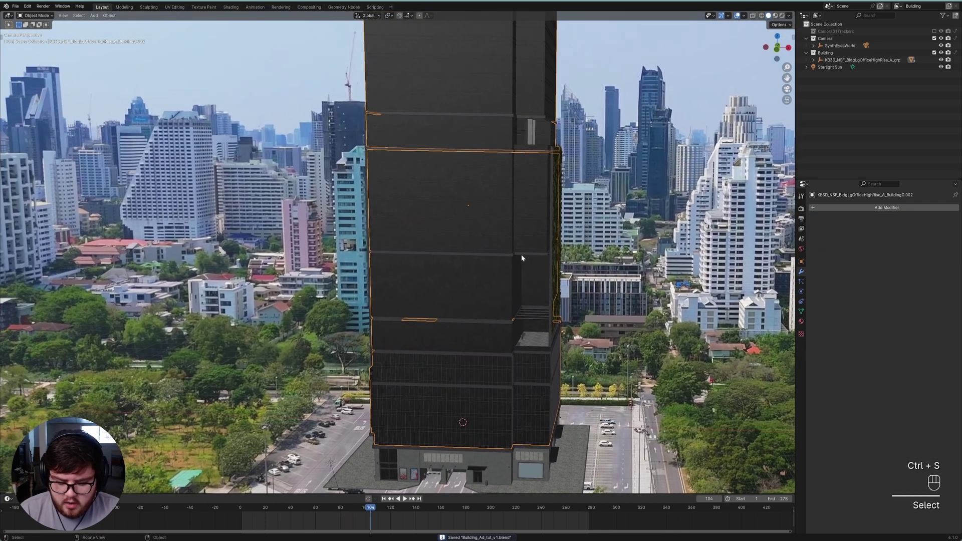
{"action": "key", "text": "h"}
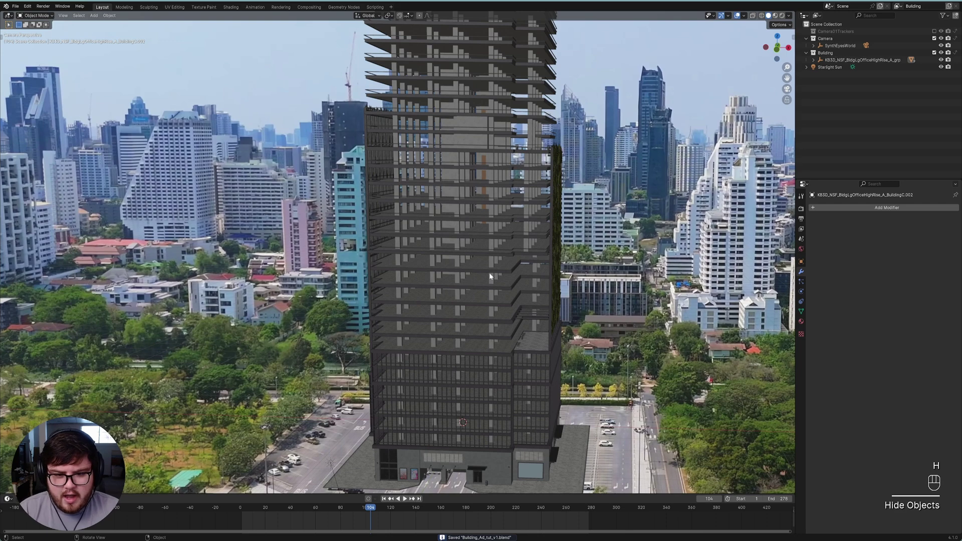
{"action": "left_click", "coordinate": [459, 194]}
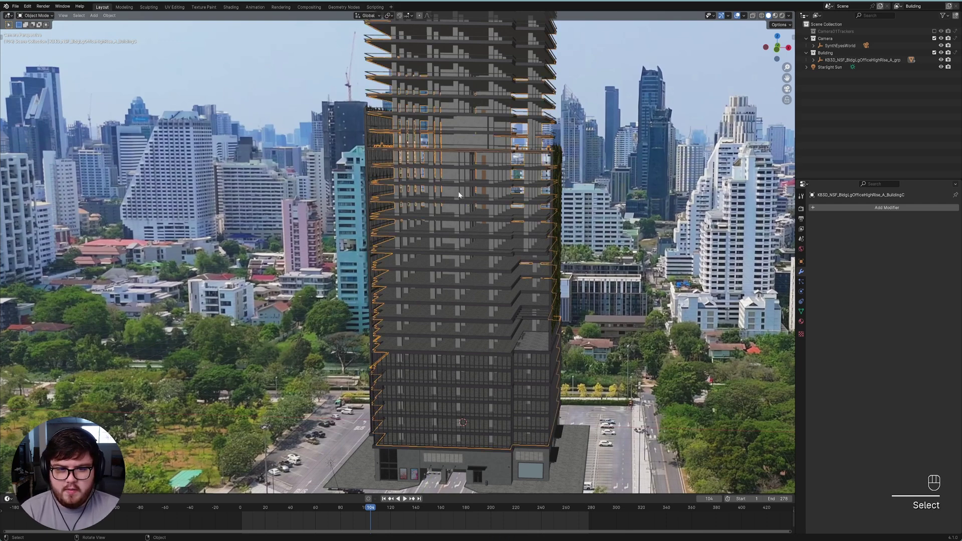
{"action": "scroll", "coordinate": [509, 196], "scroll_direction": "up", "scroll_amount": 5}
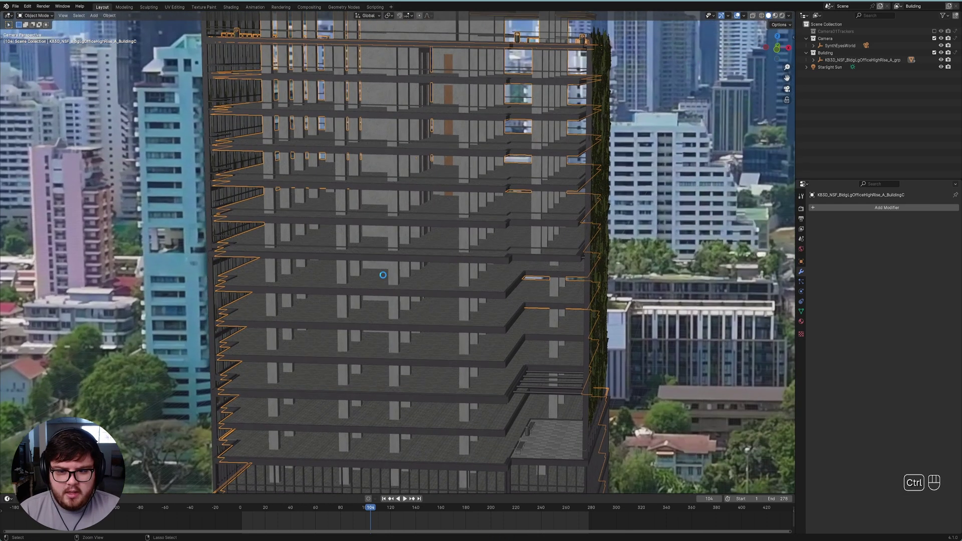
{"action": "key", "text": "ctrl+s"}
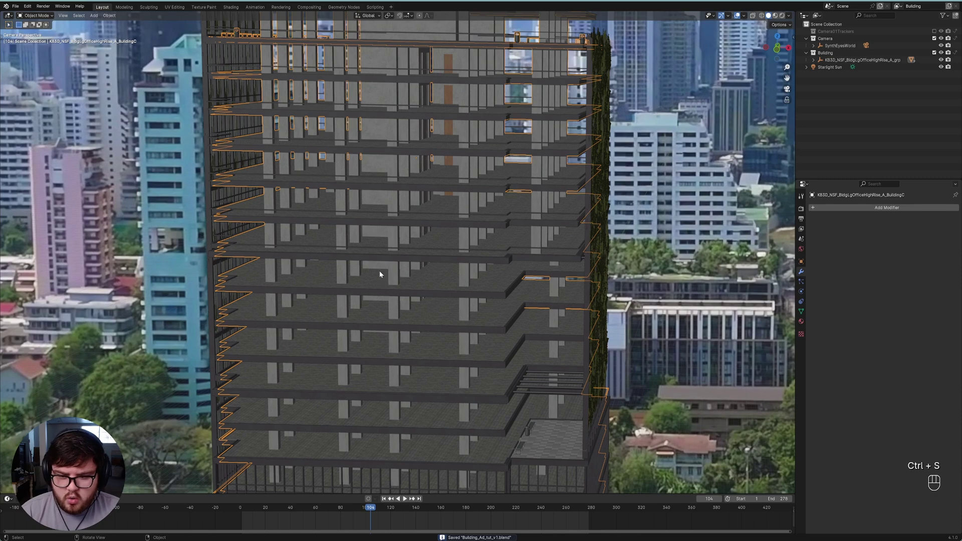
{"action": "scroll", "coordinate": [385, 278], "scroll_direction": "down", "scroll_amount": 1}
{"action": "middle_click_drag", "start_coordinate": [392, 290], "coordinate": [427, 280], "text": "shift"}
{"action": "key", "text": "ctrl+s"}
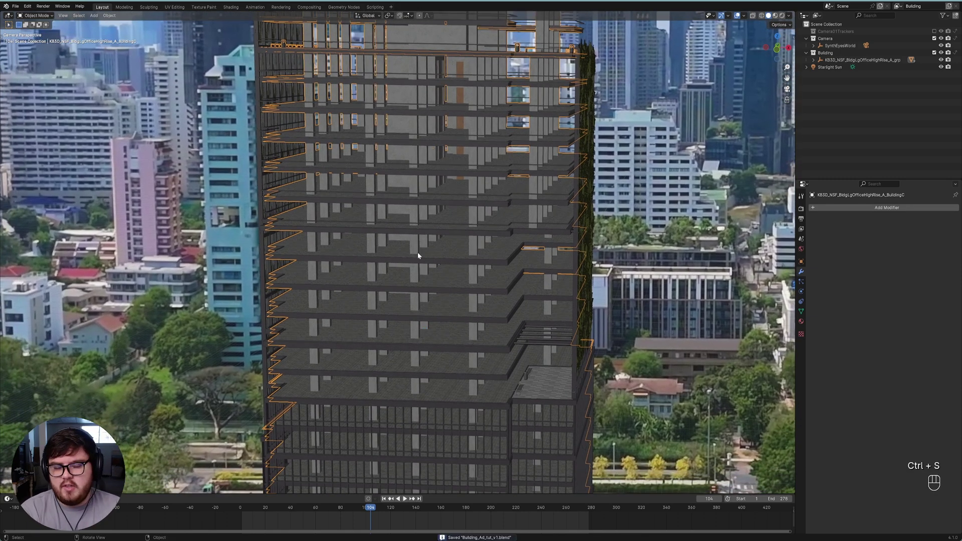
Add a Build modifier to the floors with Start Frame 80 and save
{"action": "left_click", "coordinate": [851, 207]}
{"action": "key", "text": "space"}
{"action": "type", "text": "build"}
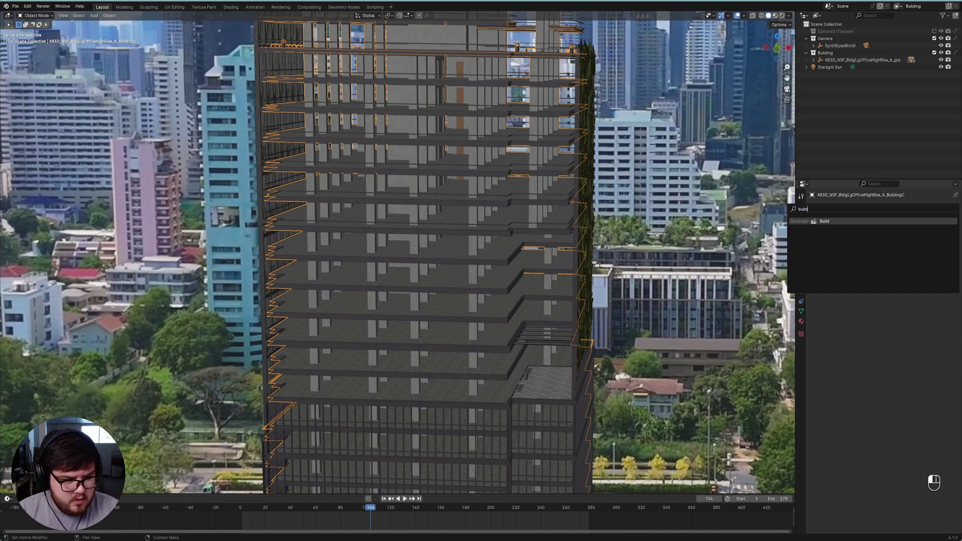
{"action": "key", "text": "Return"}
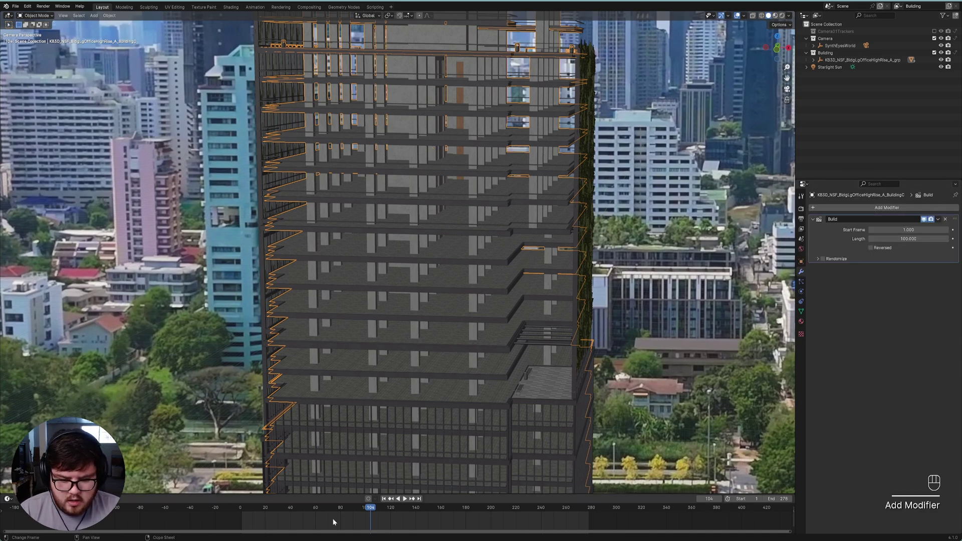
{"action": "left_click_drag", "start_coordinate": [363, 510], "coordinate": [345, 509]}
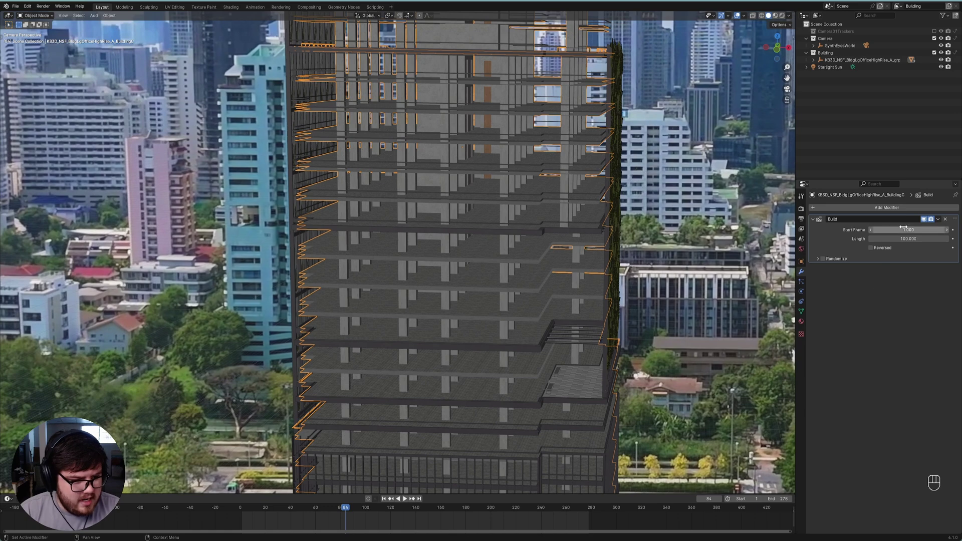
{"action": "left_click", "coordinate": [896, 229]}
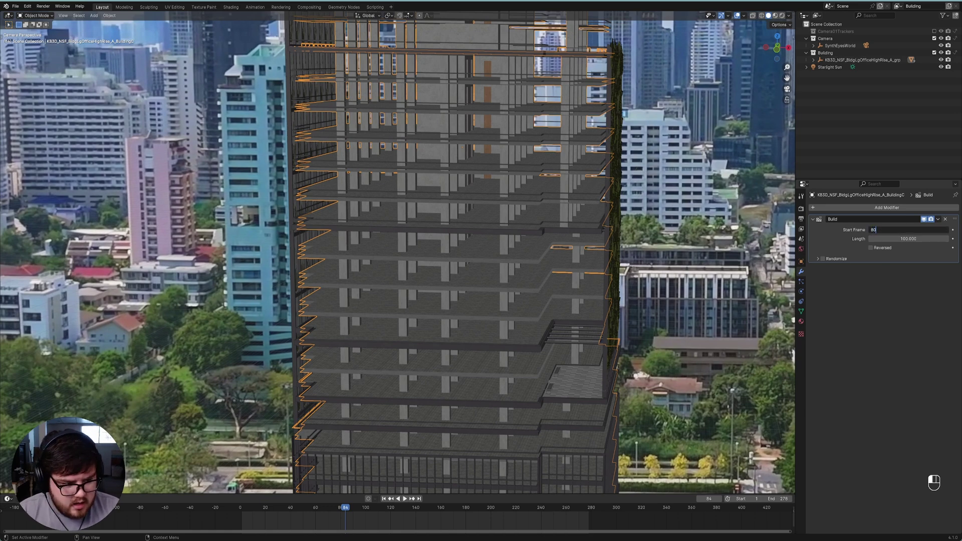
{"action": "key", "text": "Return"}
{"action": "key", "text": "ctrl+s"}
Enable Randomize on the floors' Build modifier, previewing playback before and after, and save
{"action": "left_click", "coordinate": [323, 509]}
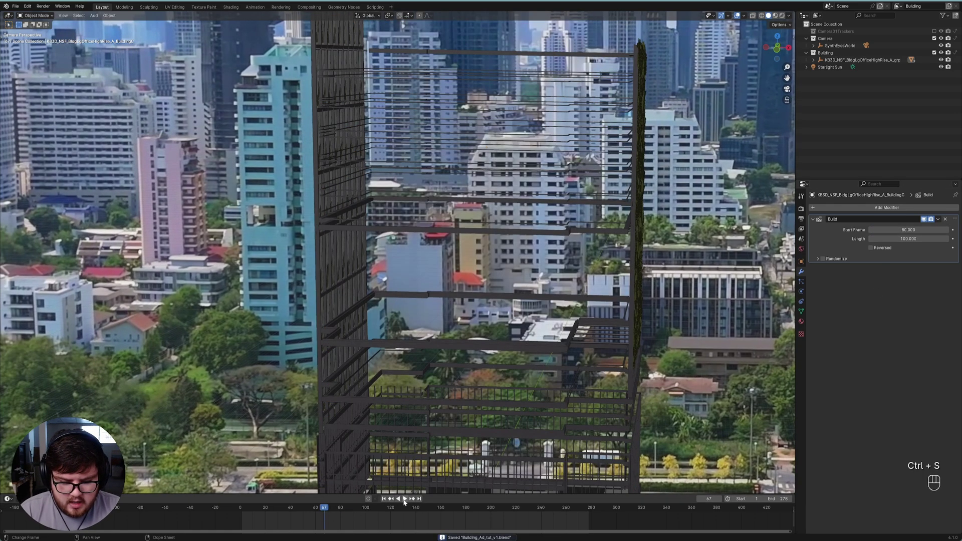
{"action": "key", "text": "space"}
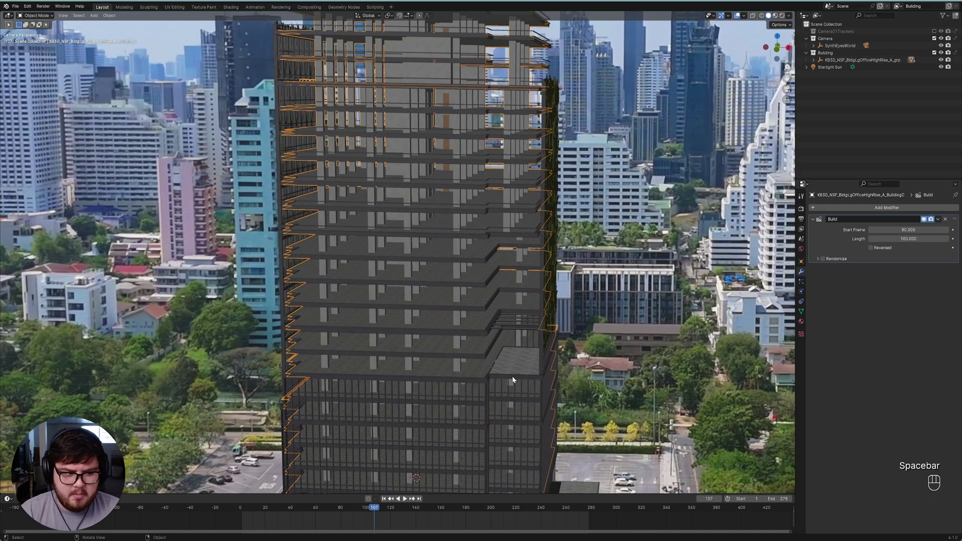
{"action": "left_click", "coordinate": [822, 258]}
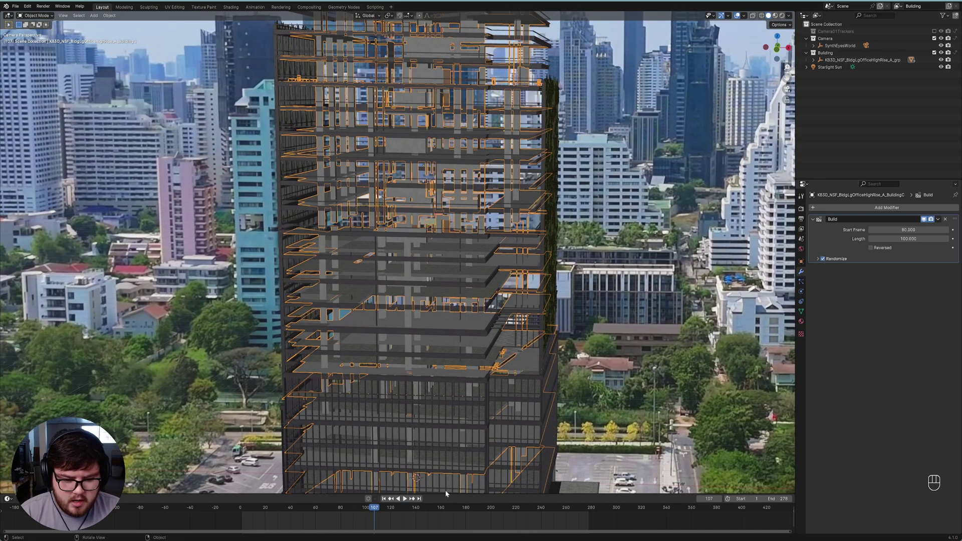
{"action": "left_click", "coordinate": [352, 503]}
{"action": "key", "text": "space"}
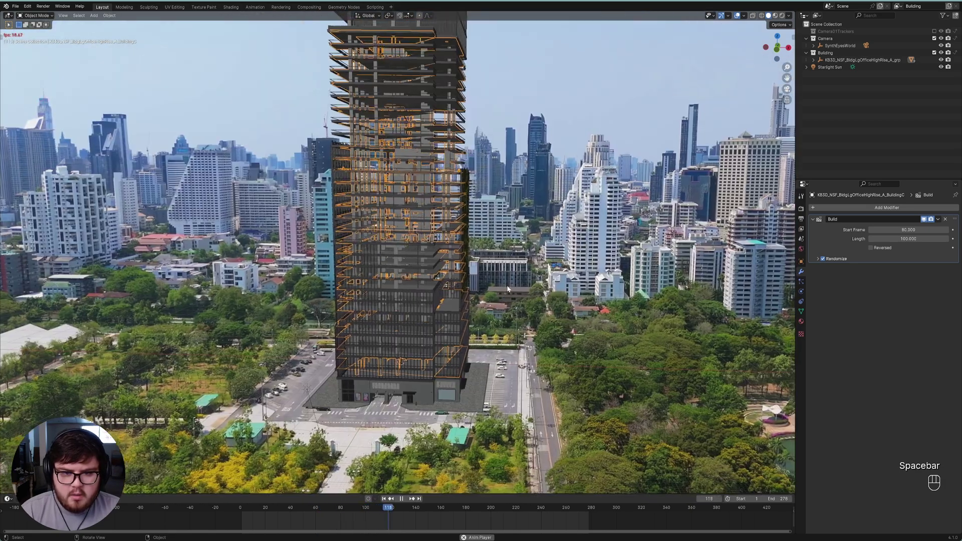
{"action": "key", "text": "space"}
{"action": "middle_click_drag", "start_coordinate": [499, 286], "coordinate": [518, 317], "text": "shift"}
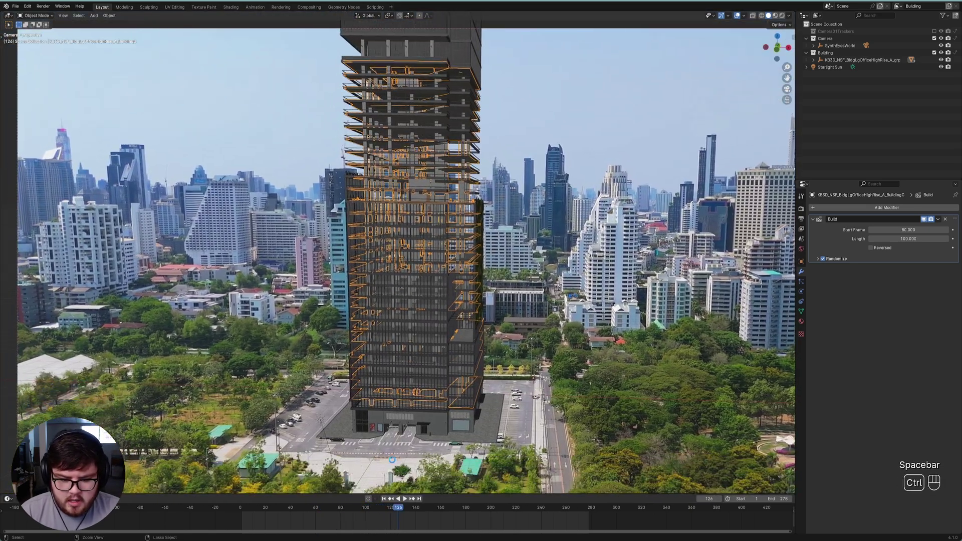
{"action": "key", "text": "ctrl+s"}
{"action": "left_click_drag", "start_coordinate": [392, 511], "coordinate": [404, 509]}
Select the BuildingB top section and move to around frame 139
{"action": "middle_click_drag", "start_coordinate": [435, 205], "coordinate": [445, 304], "text": "shift"}
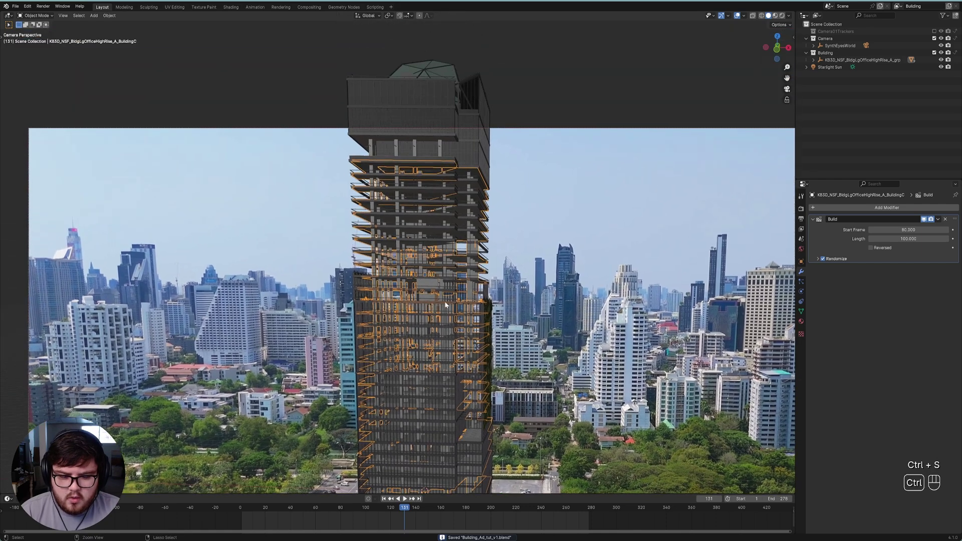
{"action": "key", "text": "ctrl+s"}
{"action": "left_click", "coordinate": [475, 153]}
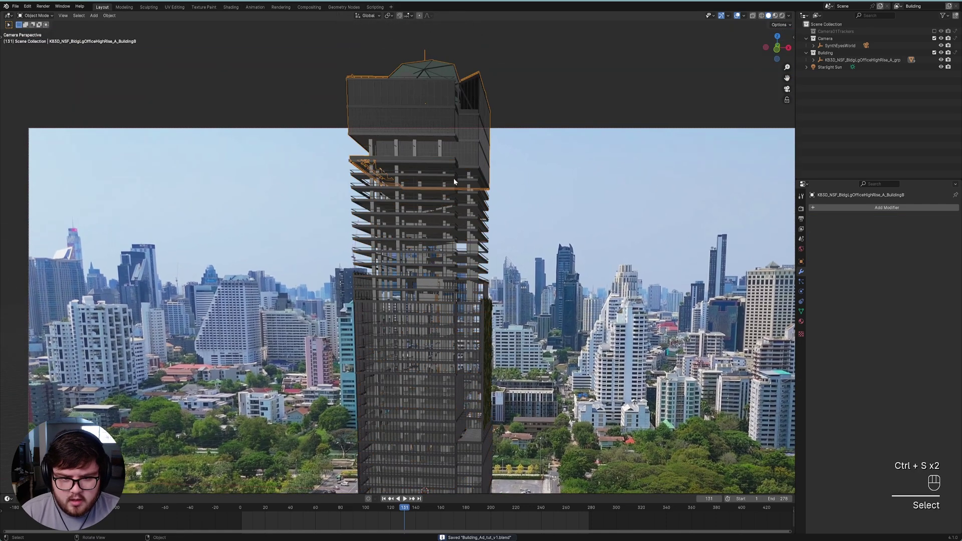
{"action": "middle_click_drag", "start_coordinate": [458, 258], "coordinate": [467, 233], "text": "shift"}
{"action": "key", "text": "ctrl+s"}
{"action": "mouse_move", "coordinate": [404, 509]}
{"action": "left_mouse_down"}
{"action": "mouse_move", "coordinate": [417, 507]}
{"action": "mouse_move", "coordinate": [389, 511]}
{"action": "mouse_move", "coordinate": [435, 512]}
{"action": "mouse_move", "coordinate": [396, 518]}
{"action": "mouse_move", "coordinate": [415, 517]}
{"action": "left_mouse_up"}
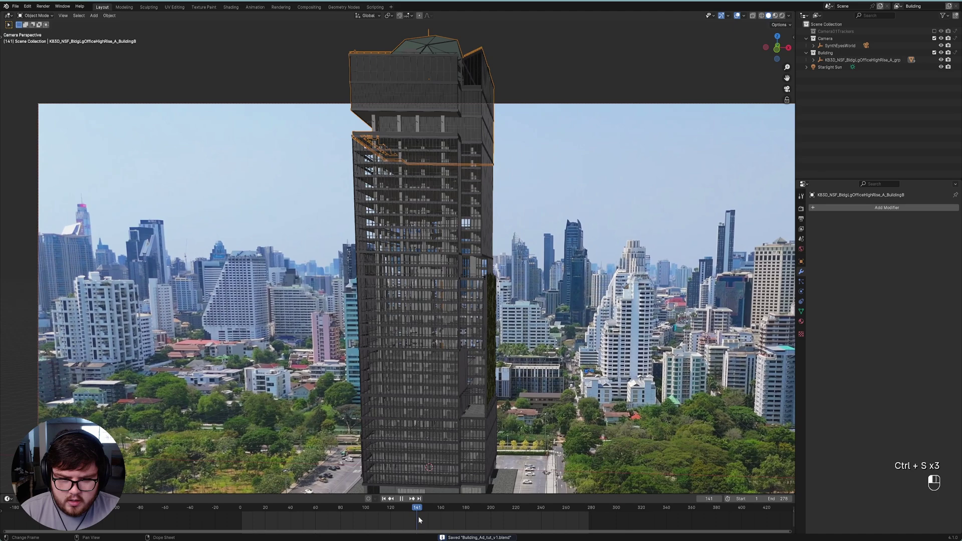
{"action": "key", "text": "ctrl+s"}
Add a Build modifier to the top section starting at frame 140
{"action": "left_click", "coordinate": [888, 209]}
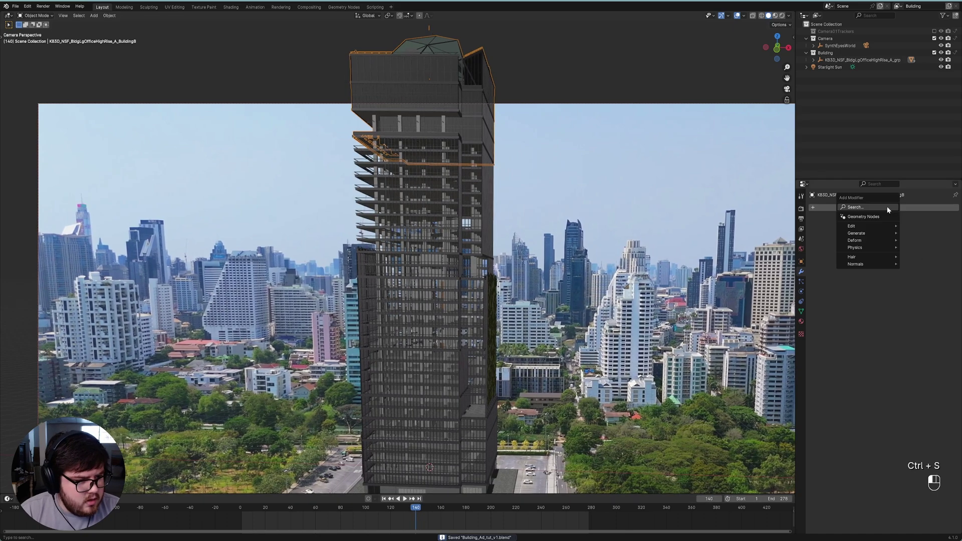
{"action": "left_click", "coordinate": [887, 209]}
{"action": "type", "text": "build"}
{"action": "key", "text": "Return"}
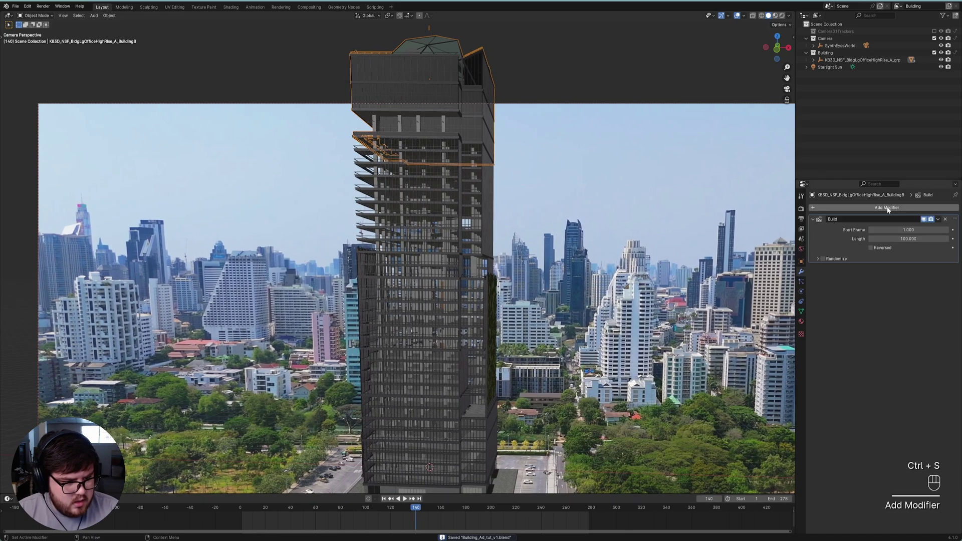
{"action": "left_click", "coordinate": [901, 230]}
{"action": "type", "text": "140"}
{"action": "key", "text": "Return"}
{"action": "key", "text": "ctrl+s"}
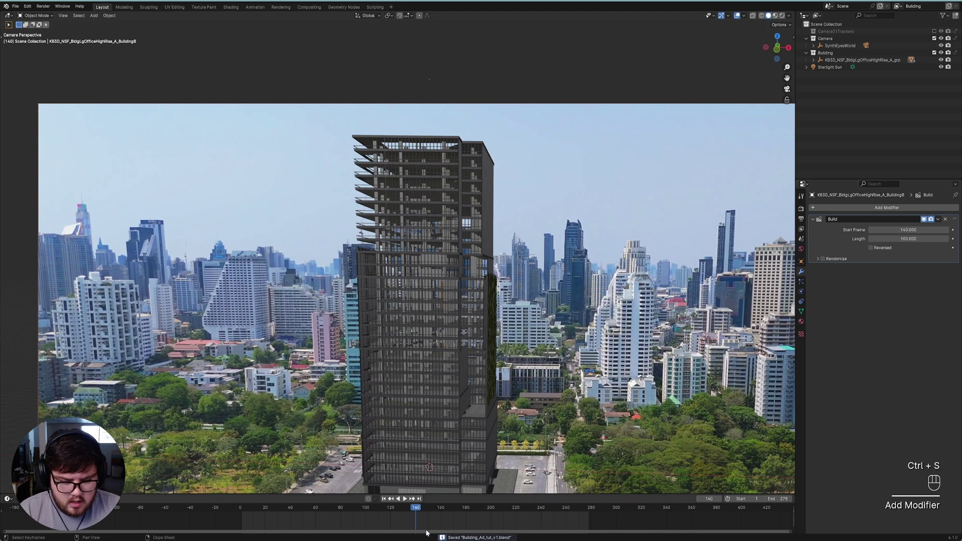
Enable Randomize on the top section's build and preview playback from frame 137
{"action": "key", "text": "space"}
{"action": "left_click", "coordinate": [409, 511]}
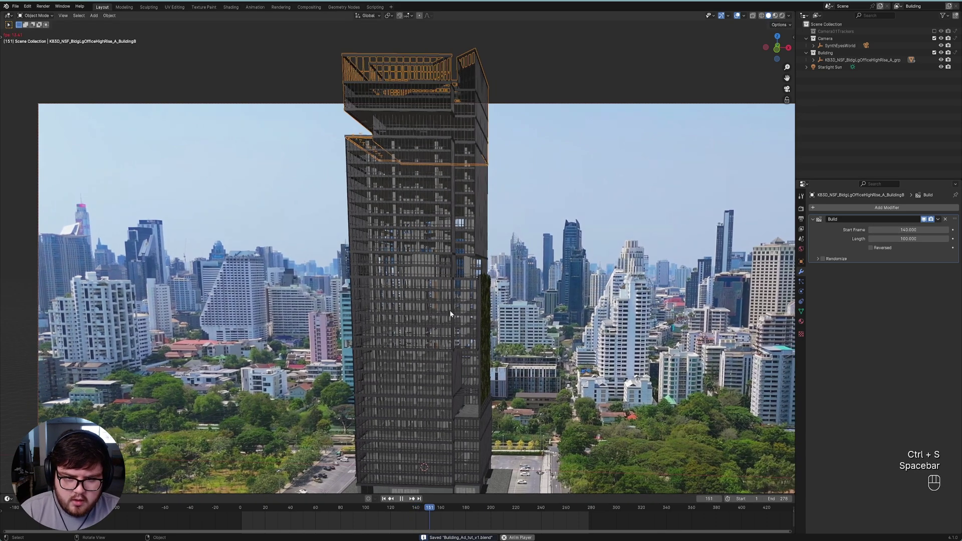
{"action": "key", "text": "space"}
{"action": "left_click", "coordinate": [836, 257]}
{"action": "key", "text": "ctrl+s"}
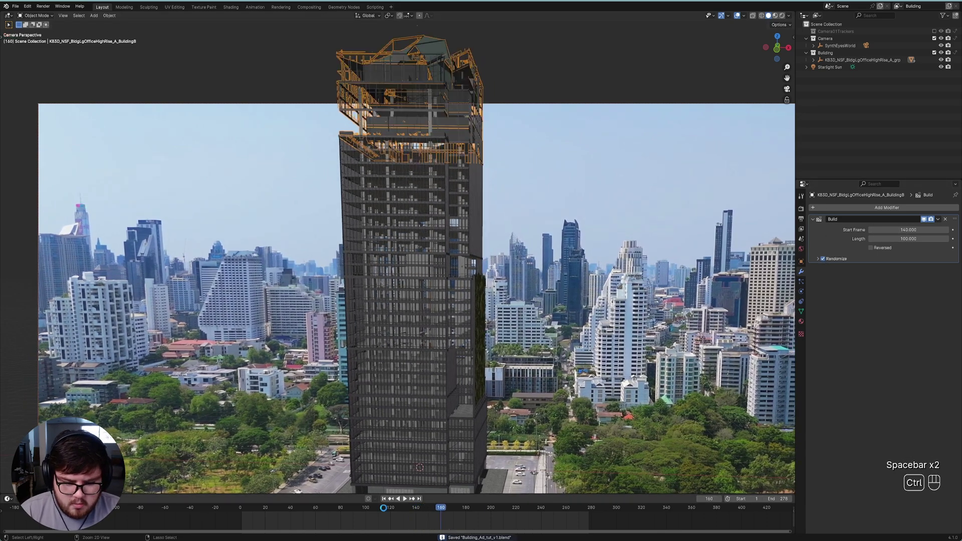
{"action": "left_click", "coordinate": [412, 508]}
{"action": "left_click", "coordinate": [405, 498]}
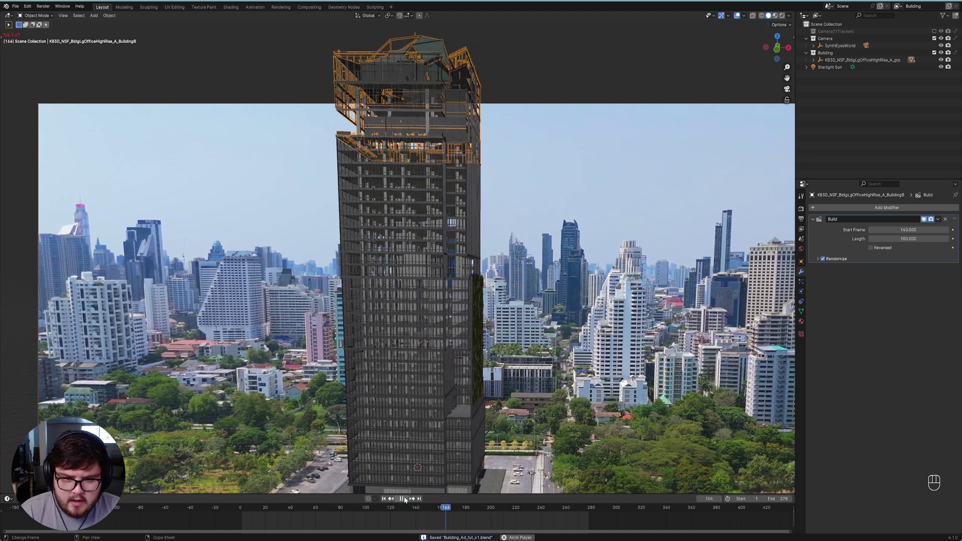
{"action": "left_click", "coordinate": [405, 499]}
Reframe the building, save, and reveal the hidden facade panels
{"action": "scroll", "coordinate": [420, 316], "scroll_direction": "up", "scroll_amount": 2}
{"action": "middle_click_drag", "start_coordinate": [416, 320], "coordinate": [392, 275], "text": "shift"}
{"action": "key", "text": "ctrl+s"}
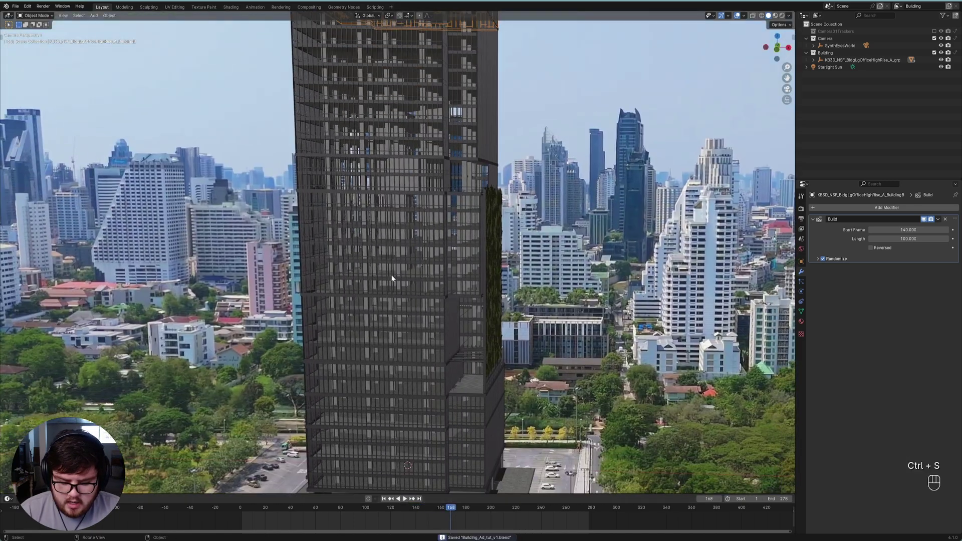
{"action": "key", "text": "alt+h"}
Hide the facade skin panels and select the lower tower block
{"action": "key", "text": "ctrl+s"}
{"action": "left_click", "coordinate": [396, 202]}
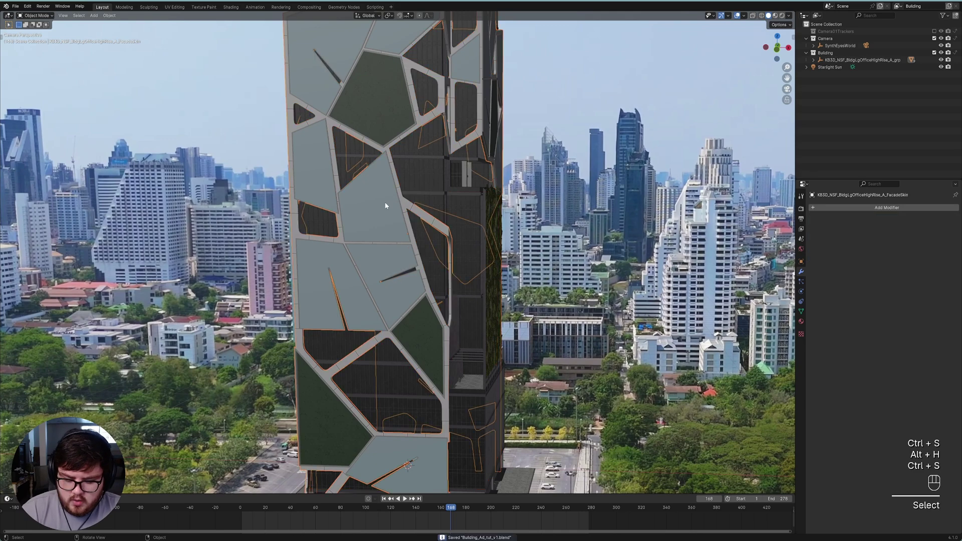
{"action": "key", "text": "h"}
{"action": "key", "text": "ctrl+s"}
{"action": "middle_click_drag", "start_coordinate": [401, 208], "coordinate": [457, 164], "text": "ctrl"}
{"action": "key", "text": "ctrl+s"}
{"action": "key", "text": "ctrl+s"}
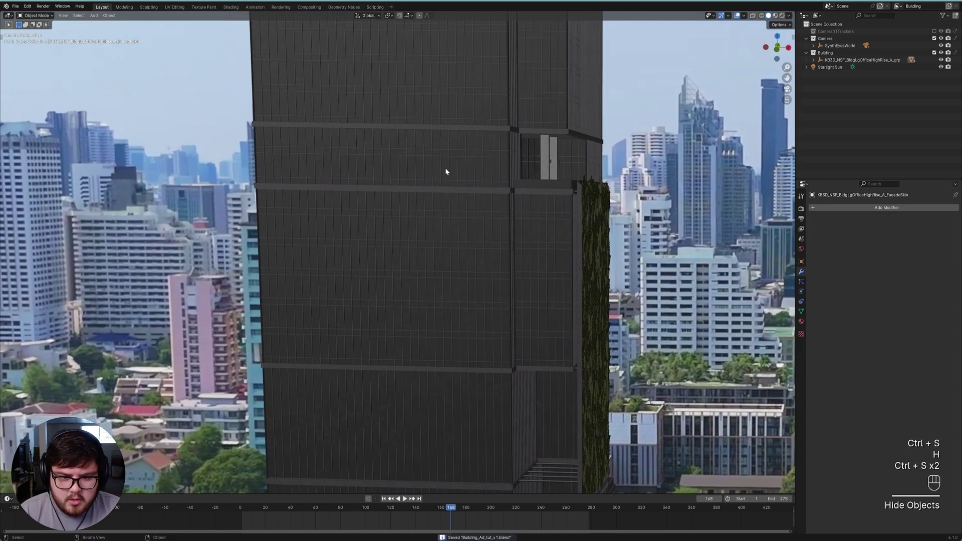
{"action": "left_click", "coordinate": [445, 167]}
Add a Build modifier to the lower block starting at frame 180
{"action": "left_click", "coordinate": [867, 207]}
{"action": "left_click", "coordinate": [867, 205]}
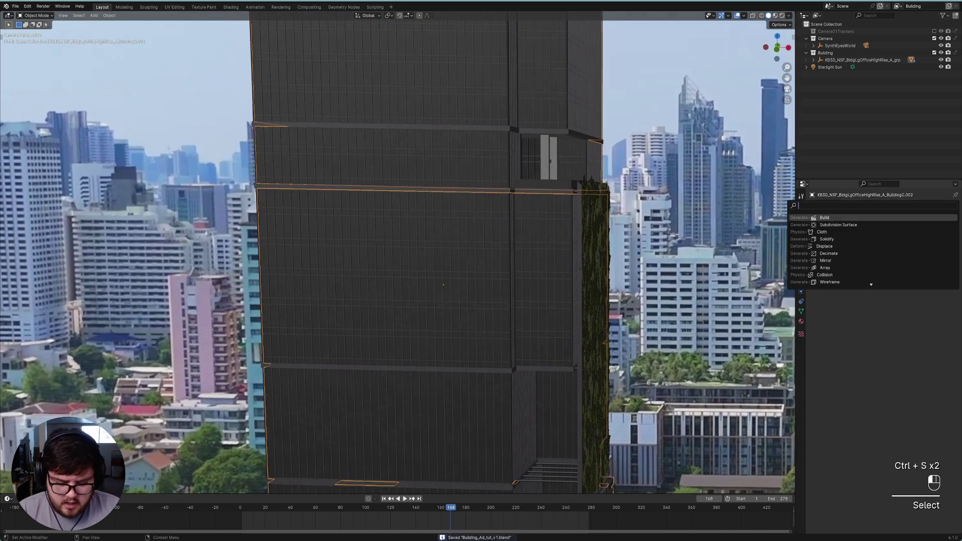
{"action": "type", "text": "build"}
{"action": "key", "text": "Return"}
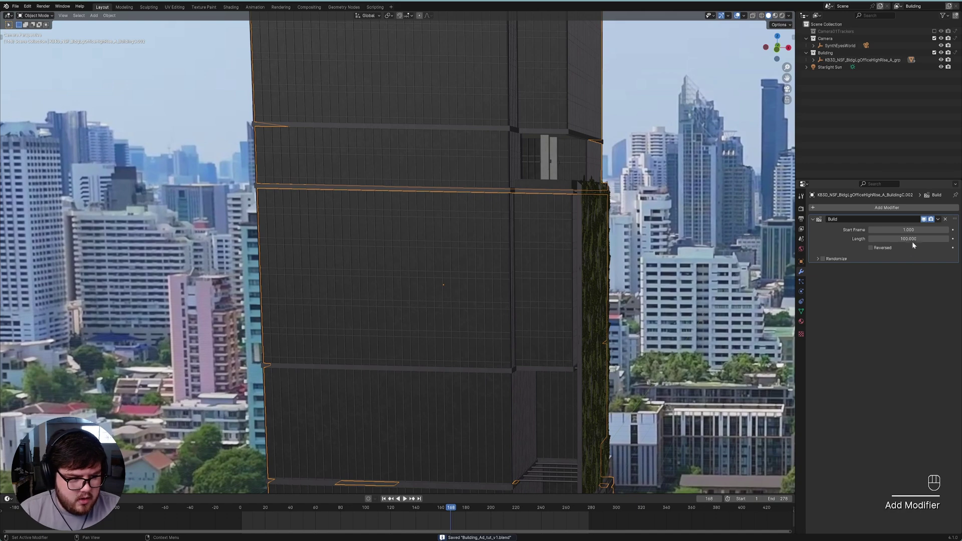
{"action": "left_click", "coordinate": [909, 229]}
{"action": "type", "text": "1"}
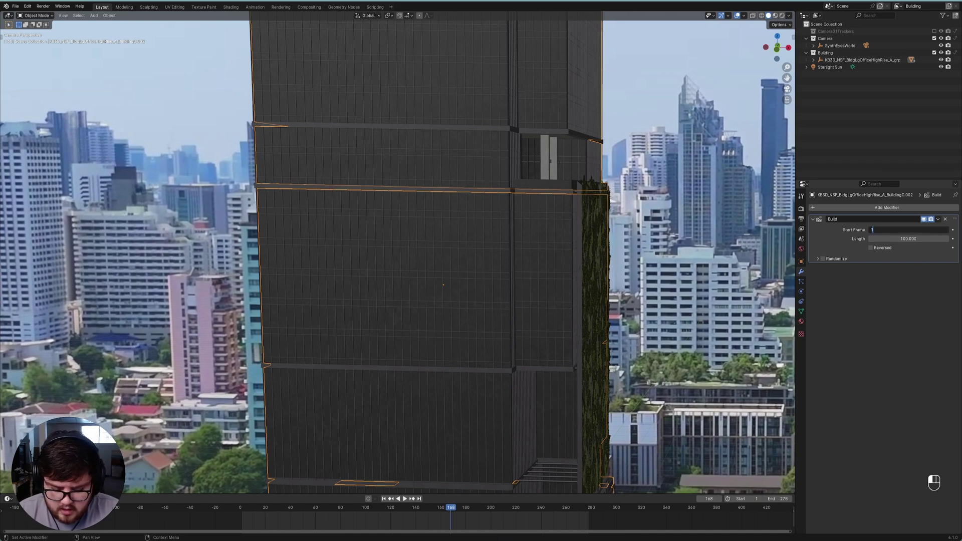
{"action": "type", "text": "80"}
{"action": "key", "text": "Return"}
{"action": "key", "text": "ctrl+s"}
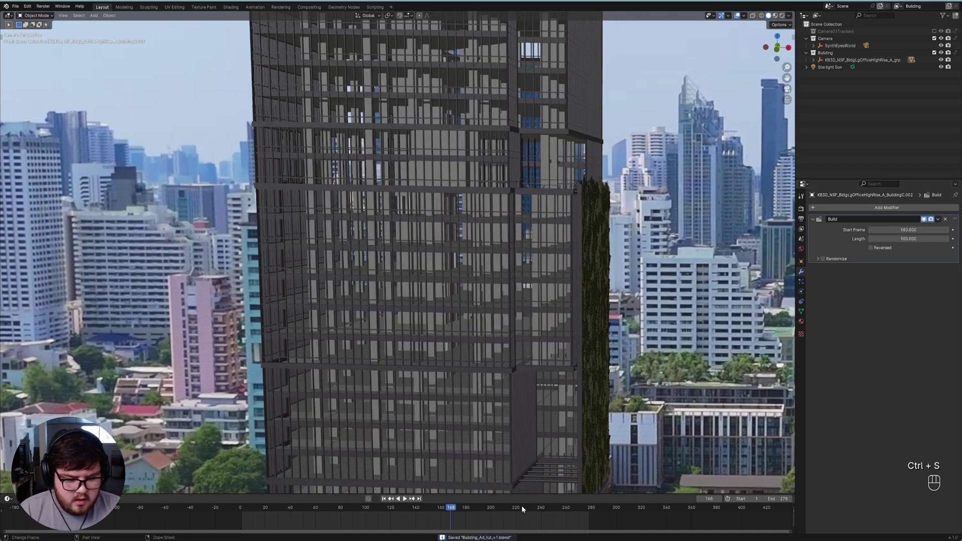
Set the lower block's build length to 50 frames and save
{"action": "left_click_drag", "start_coordinate": [522, 508], "coordinate": [578, 508]}
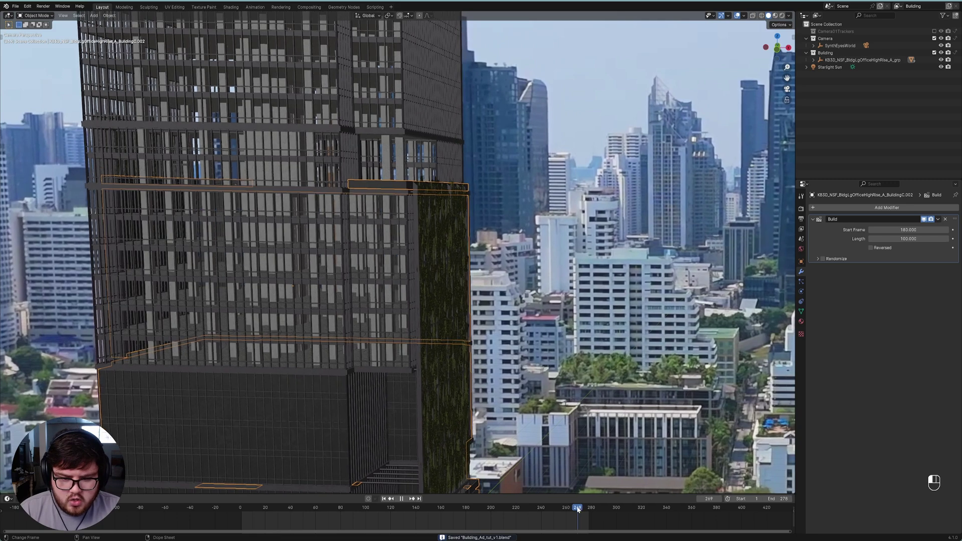
{"action": "scroll", "coordinate": [432, 402], "scroll_direction": "down", "scroll_amount": 3}
{"action": "middle_click_drag", "start_coordinate": [324, 377], "coordinate": [380, 307], "text": "shift"}
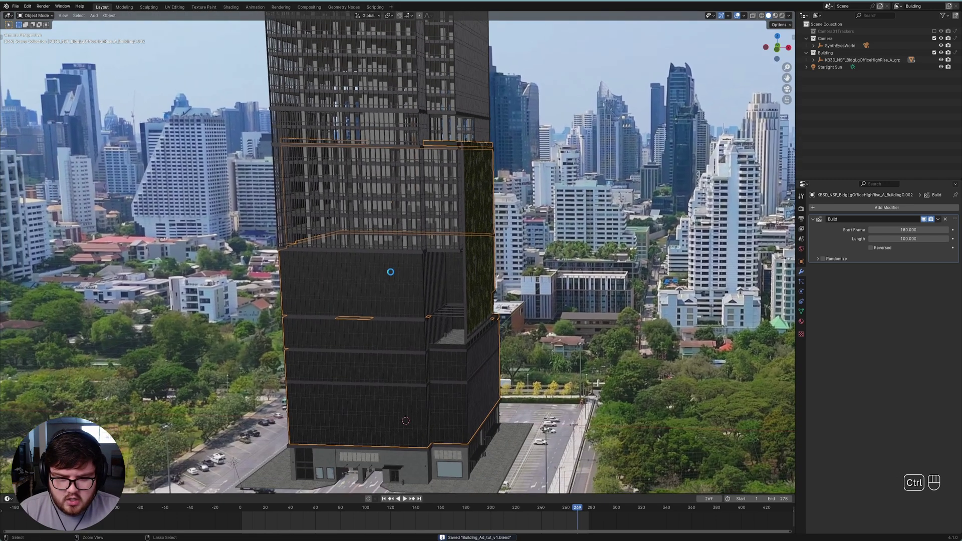
{"action": "key", "text": "ctrl+s"}
{"action": "left_click", "coordinate": [907, 239]}
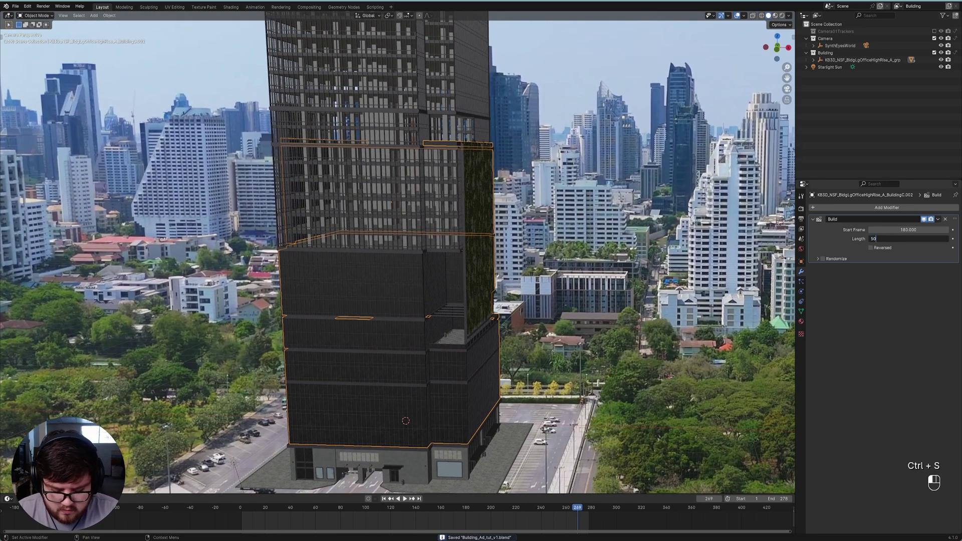
{"action": "key", "text": "Return"}
{"action": "key", "text": "ctrl+s"}
Play the animation from frame 140 to watch the block assemble, then reframe the lower floors
{"action": "key", "text": "space"}
{"action": "left_click_drag", "start_coordinate": [441, 507], "coordinate": [416, 508]}
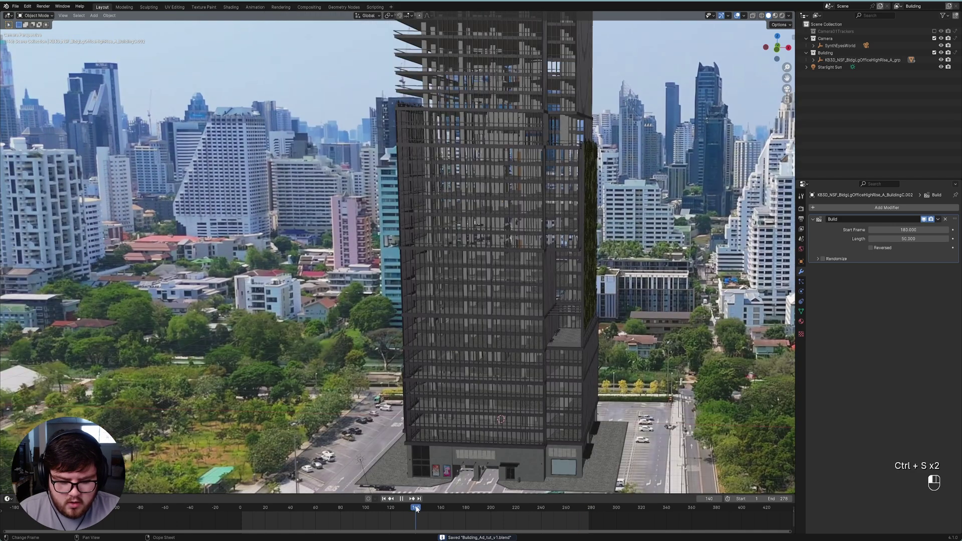
{"action": "left_click", "coordinate": [405, 498]}
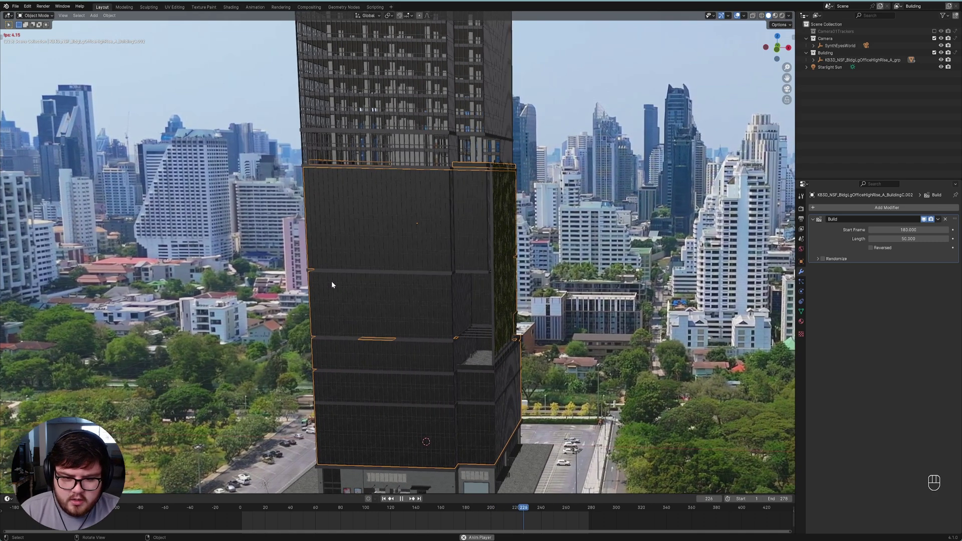
{"action": "key", "text": "space"}
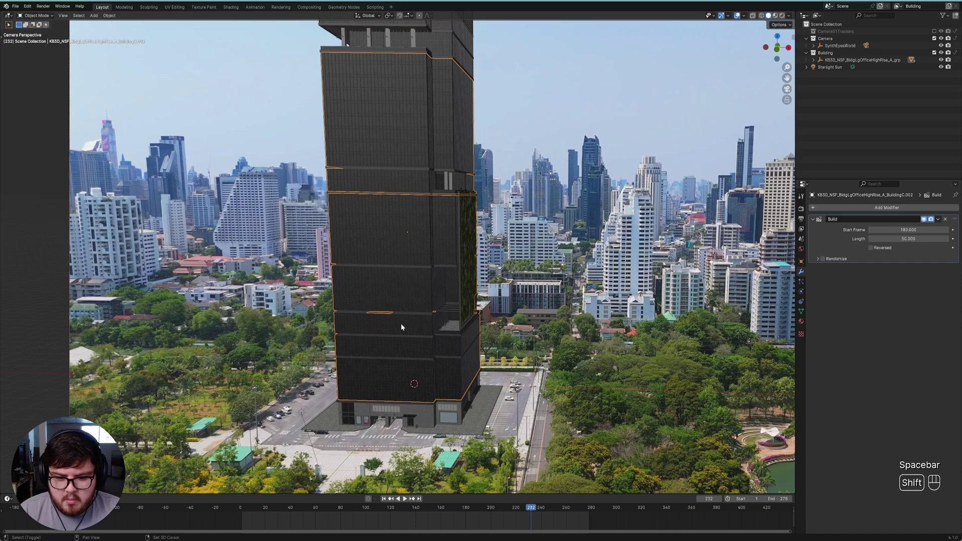
{"action": "middle_click_drag", "start_coordinate": [402, 327], "coordinate": [483, 318], "text": "shift"}
{"action": "scroll", "coordinate": [602, 336], "scroll_direction": "up", "scroll_amount": 5}
{"action": "middle_click_drag", "start_coordinate": [602, 336], "coordinate": [410, 270], "text": "shift"}
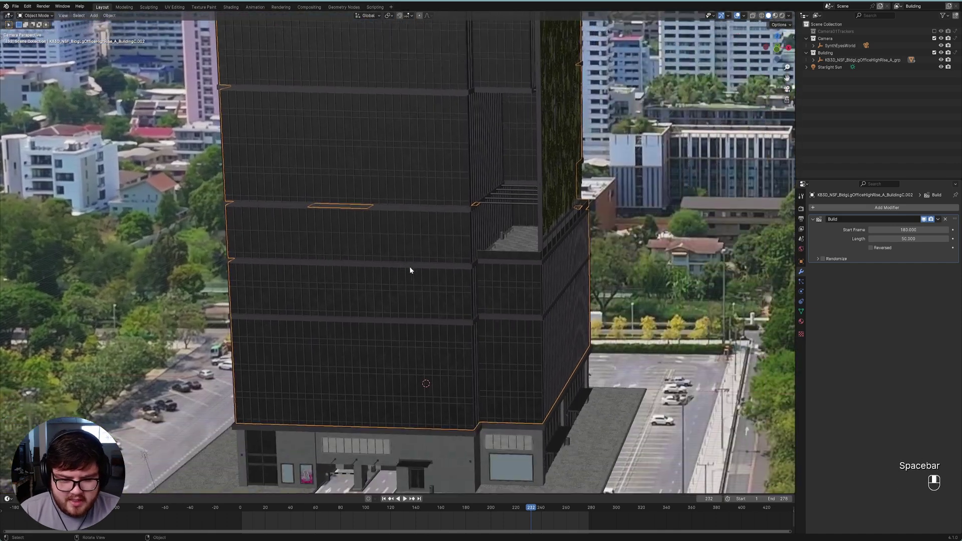
{"action": "key", "text": "ctrl+s"}
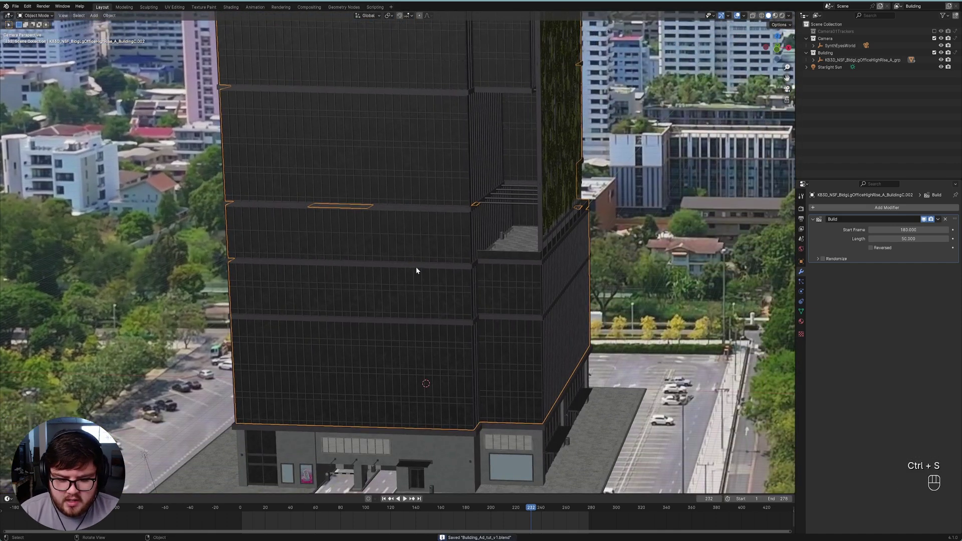
{"action": "scroll", "coordinate": [437, 300], "scroll_direction": "up", "scroll_amount": 1}
{"action": "middle_click_drag", "start_coordinate": [446, 300], "coordinate": [461, 337], "text": "shift"}
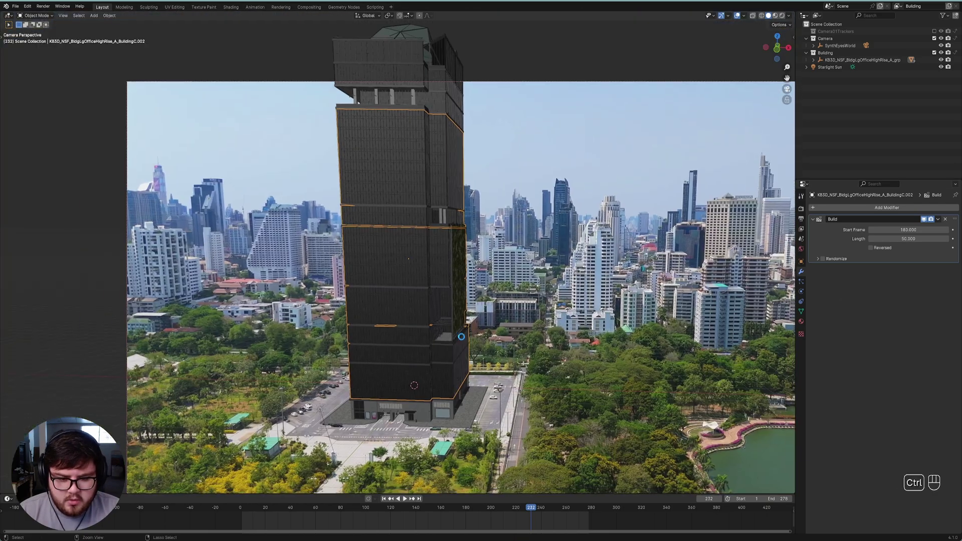
Reveal the facade skin, make it active, and add a Build modifier to it
{"action": "key", "text": "alt+h"}
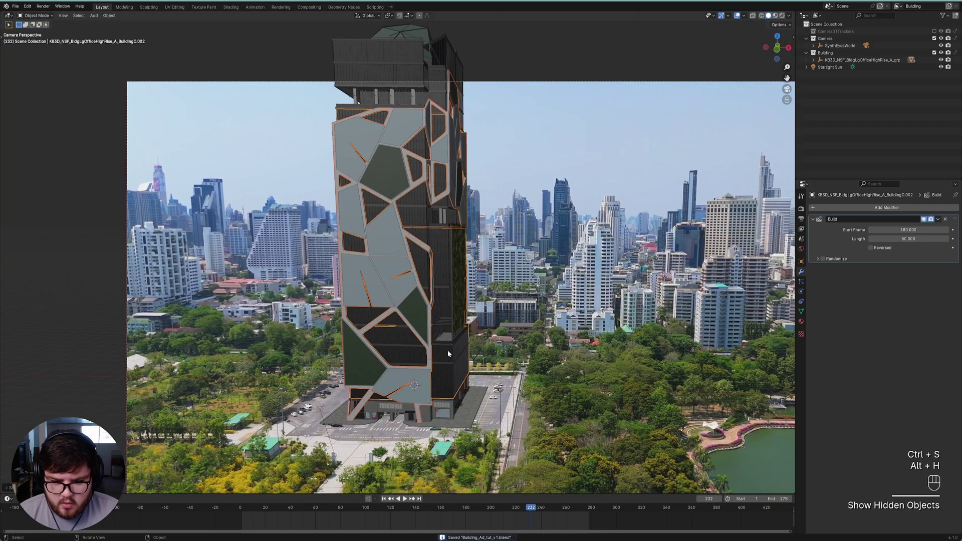
{"action": "left_click", "coordinate": [409, 272], "text": "shift"}
{"action": "scroll", "coordinate": [407, 304], "scroll_direction": "up", "scroll_amount": 5}
{"action": "middle_click_drag", "start_coordinate": [408, 304], "coordinate": [438, 309], "text": "shift"}
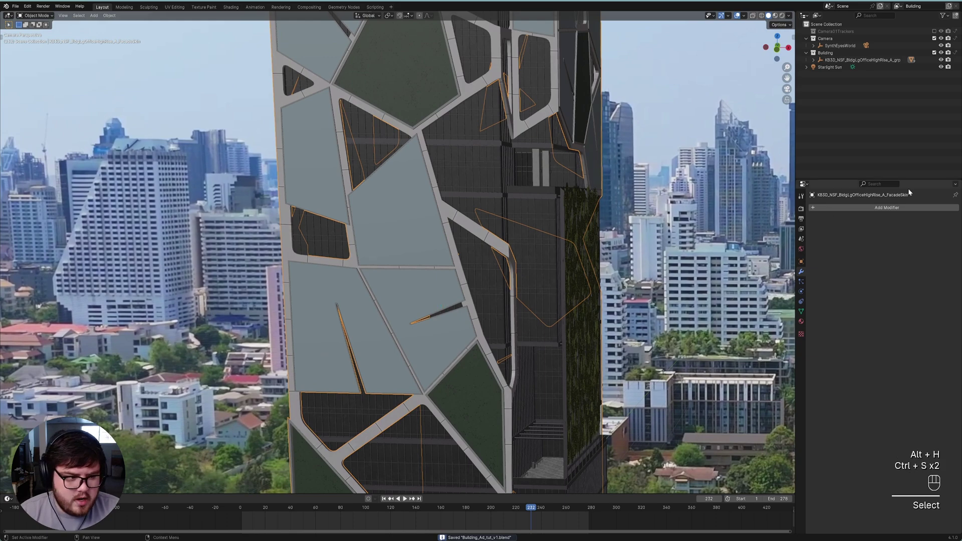
{"action": "left_click", "coordinate": [905, 208]}
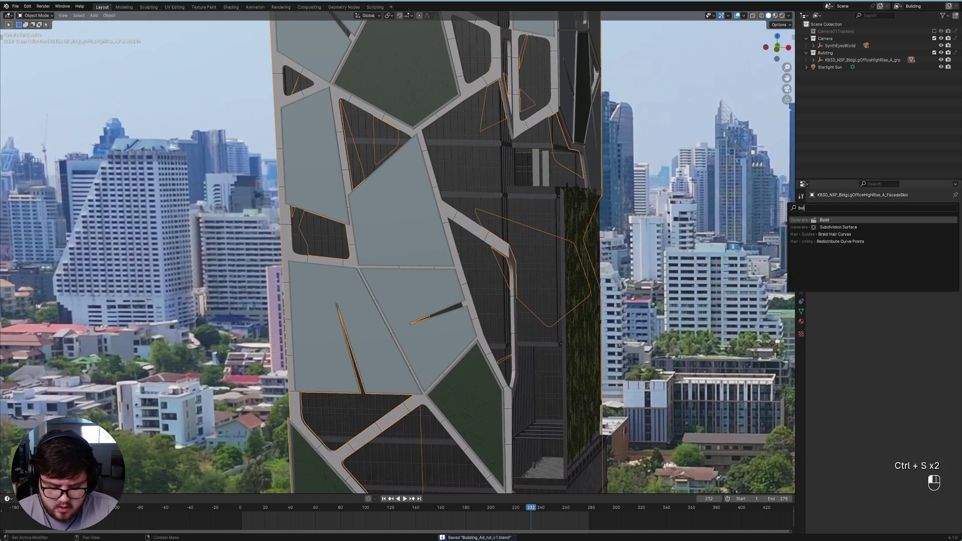
{"action": "left_click", "coordinate": [898, 209]}
{"action": "scroll", "coordinate": [413, 402], "scroll_direction": "down", "scroll_amount": 1}
{"action": "middle_click_drag", "start_coordinate": [412, 402], "coordinate": [393, 363], "text": "shift"}
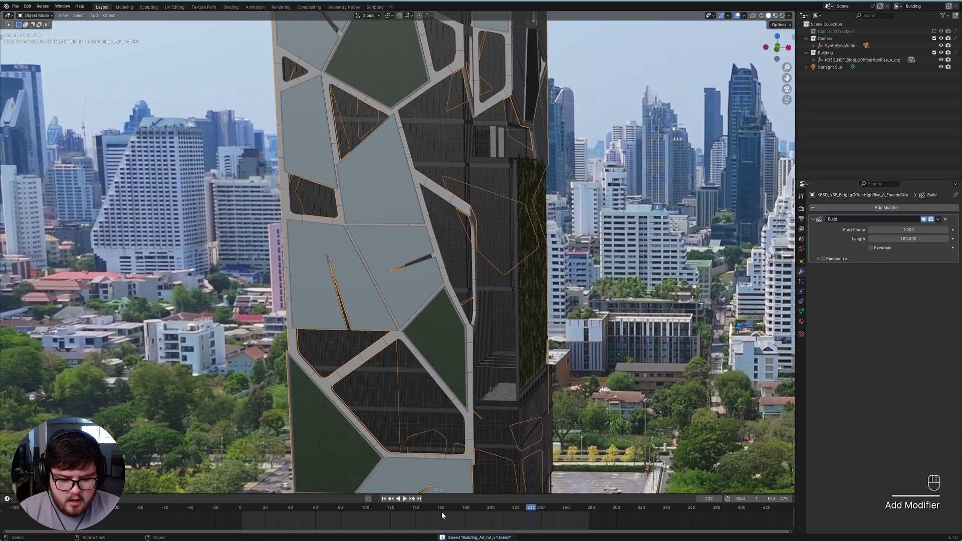
Set the facade's build start frame to 220 and length to 50, then save
{"action": "left_click_drag", "start_coordinate": [478, 510], "coordinate": [494, 511]}
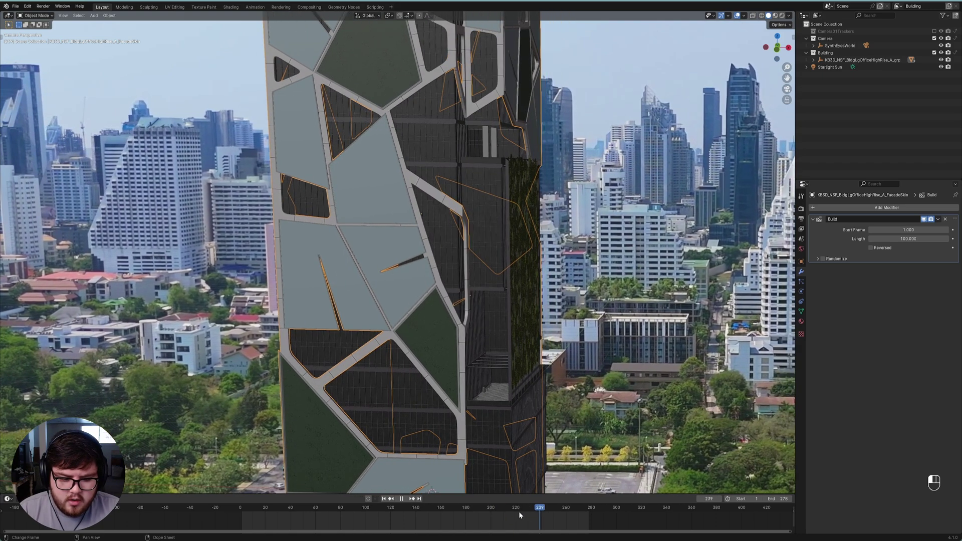
{"action": "left_click_drag", "start_coordinate": [519, 511], "coordinate": [517, 509]}
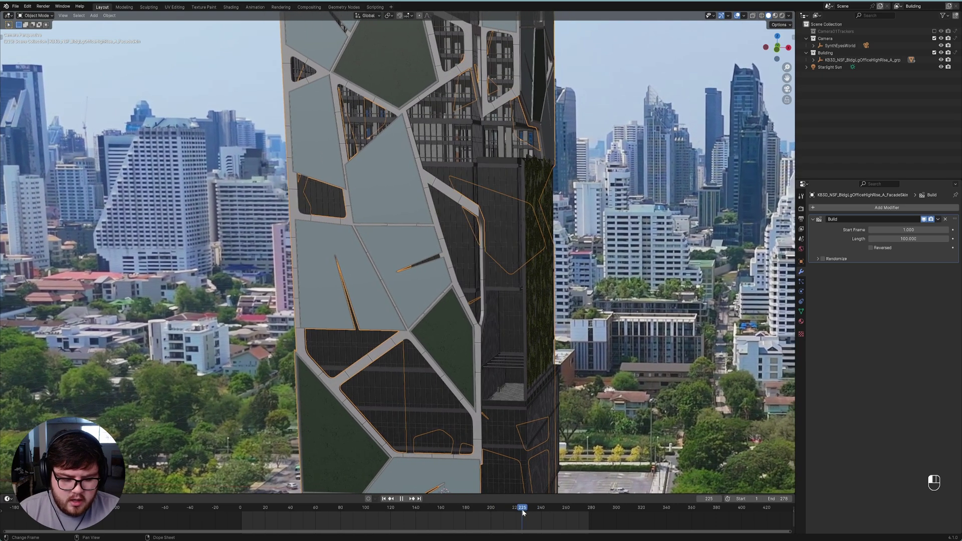
{"action": "key", "text": "space"}
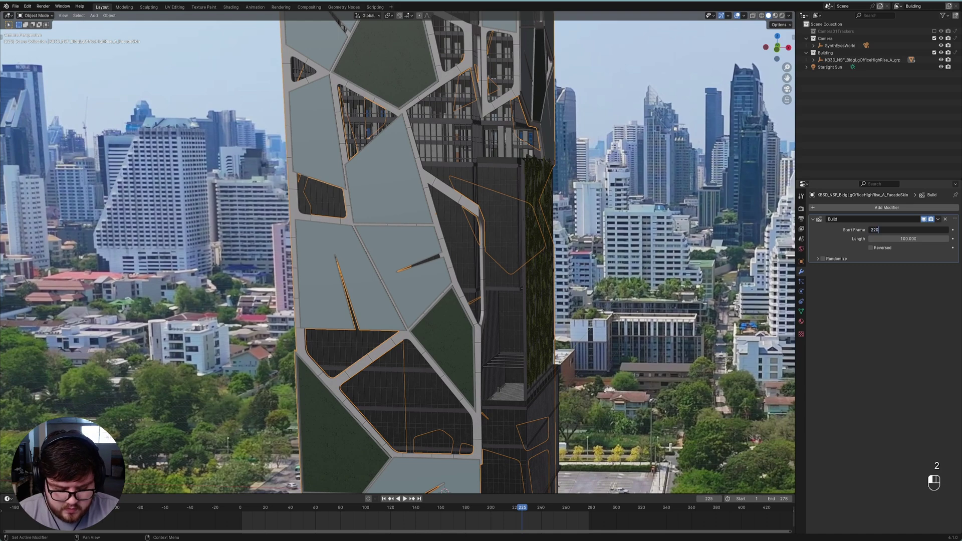
{"action": "key", "text": "Return"}
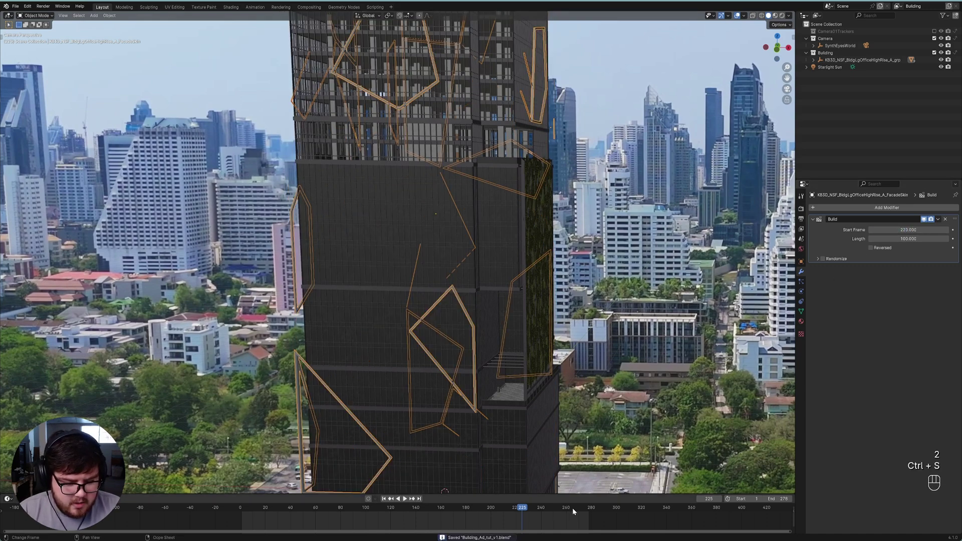
{"action": "left_click_drag", "start_coordinate": [573, 510], "coordinate": [575, 509]}
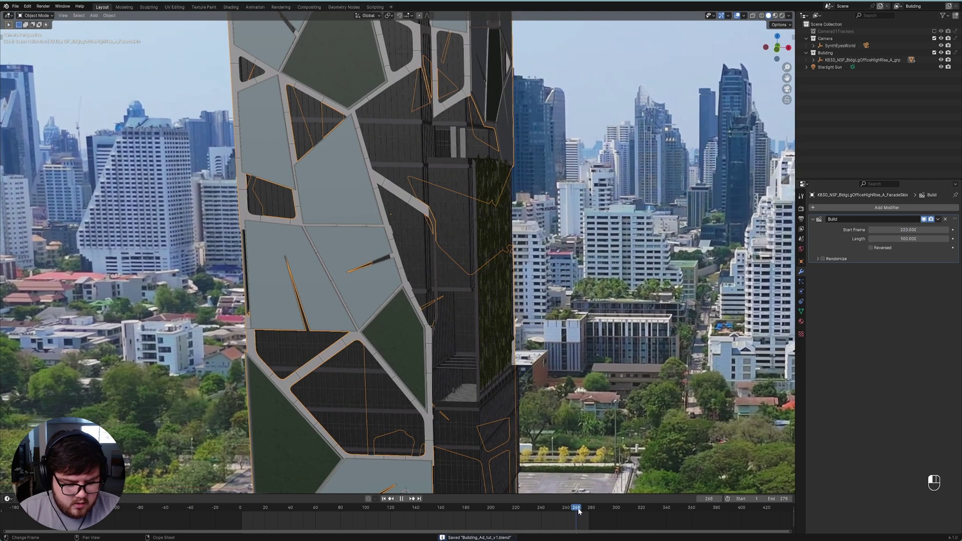
{"action": "key", "text": "space"}
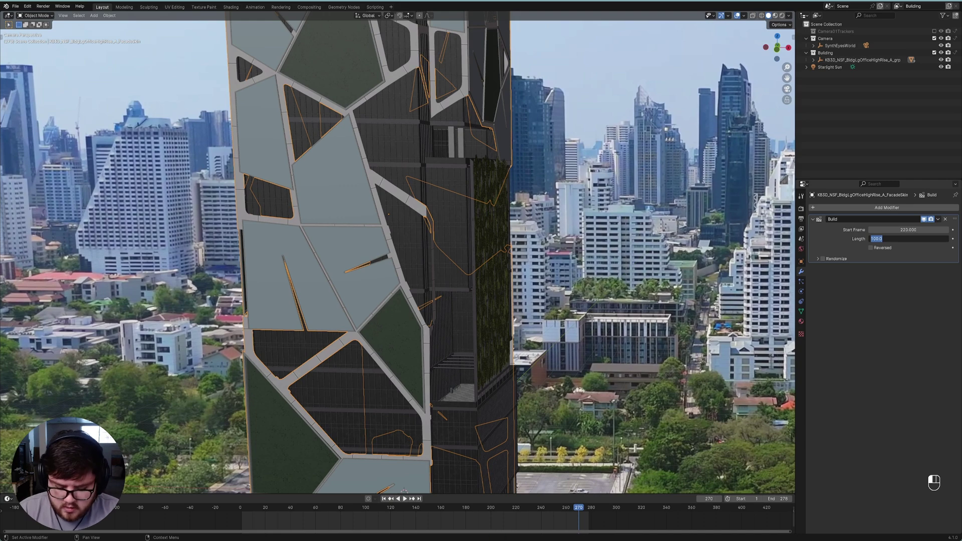
{"action": "key", "text": "Return"}
{"action": "key", "text": "ctrl+s"}
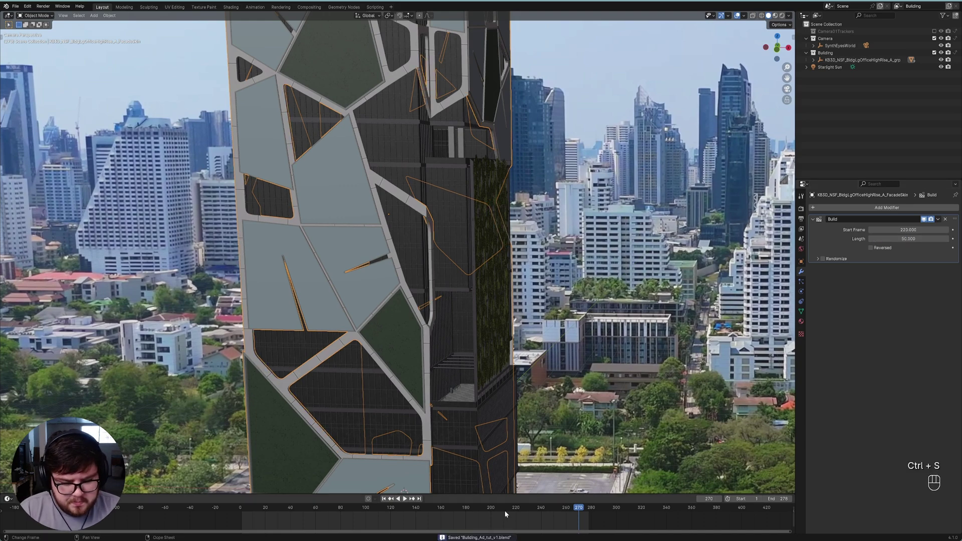
Play back from frame 184 to watch the facade build, then return to frame 1 and save
{"action": "left_click", "coordinate": [471, 507]}
{"action": "left_click", "coordinate": [404, 498]}
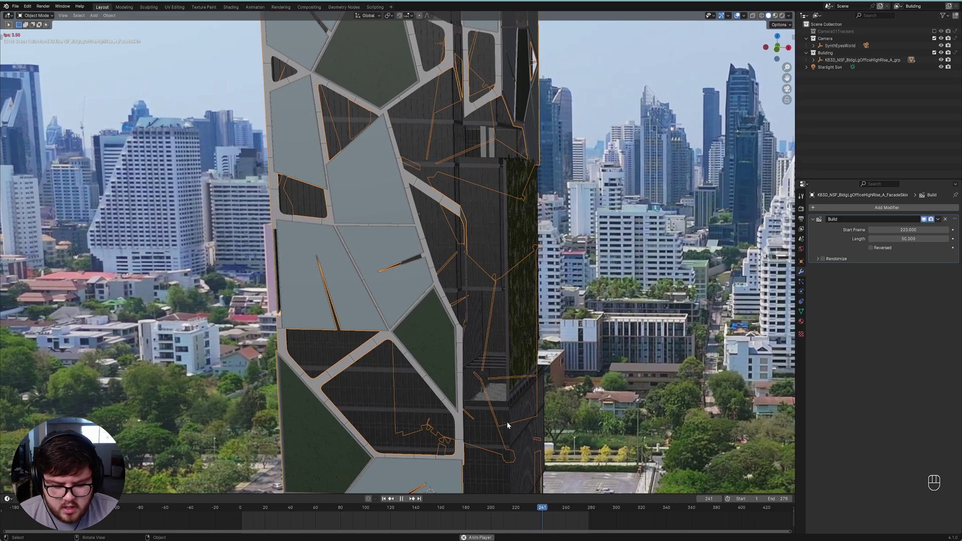
{"action": "key", "text": "space"}
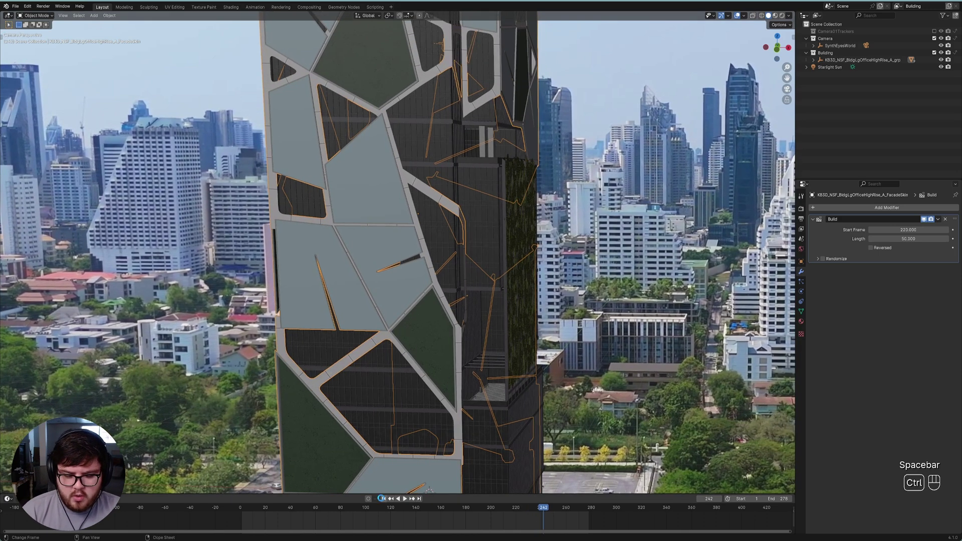
{"action": "key", "text": "ctrl+z"}
{"action": "key", "text": "ctrl+z"}
{"action": "key", "text": "ctrl+z"}
{"action": "key", "text": "ctrl+s"}
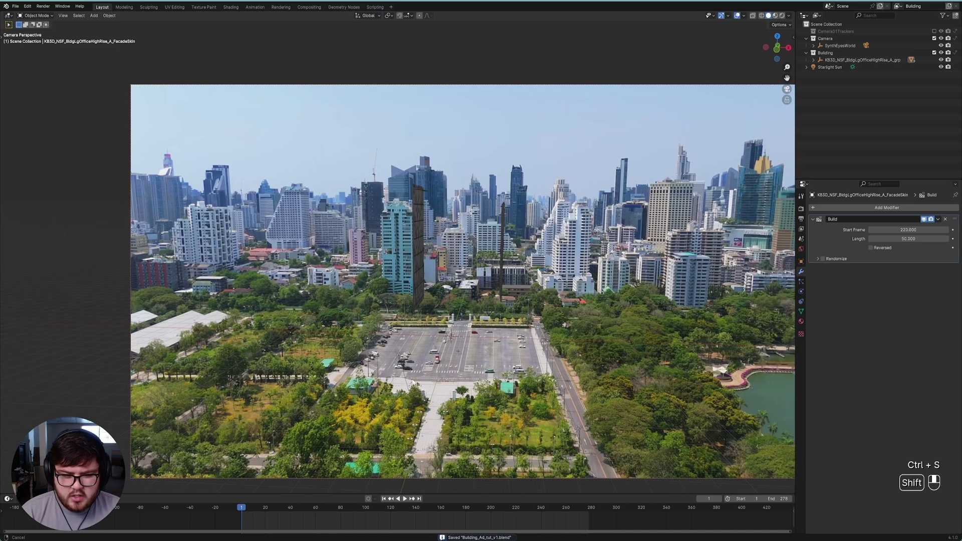
{"action": "middle_click_drag", "start_coordinate": [413, 382], "coordinate": [372, 391], "text": "shift"}
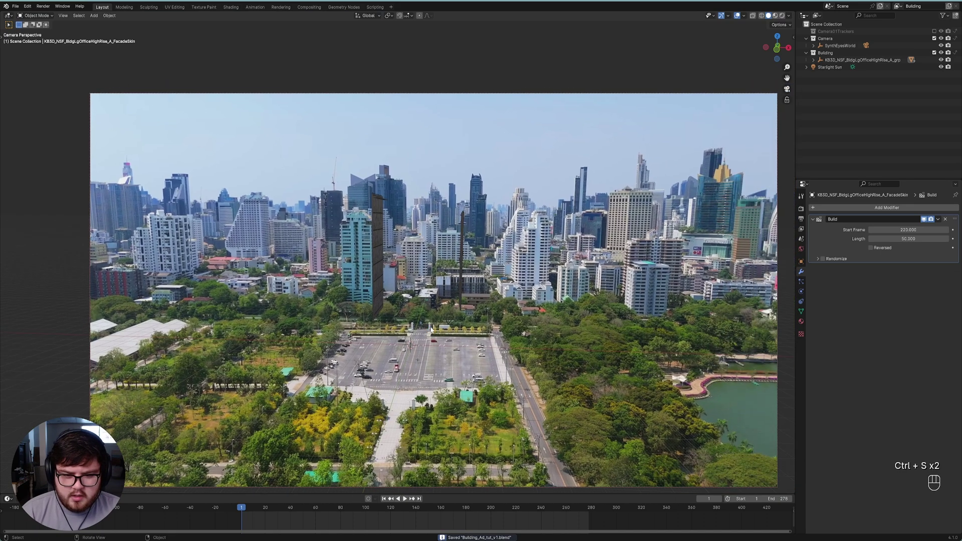
Join GreenWallB and GreenWallA into a single object
{"action": "scroll", "coordinate": [431, 329], "scroll_direction": "up", "scroll_amount": 3}
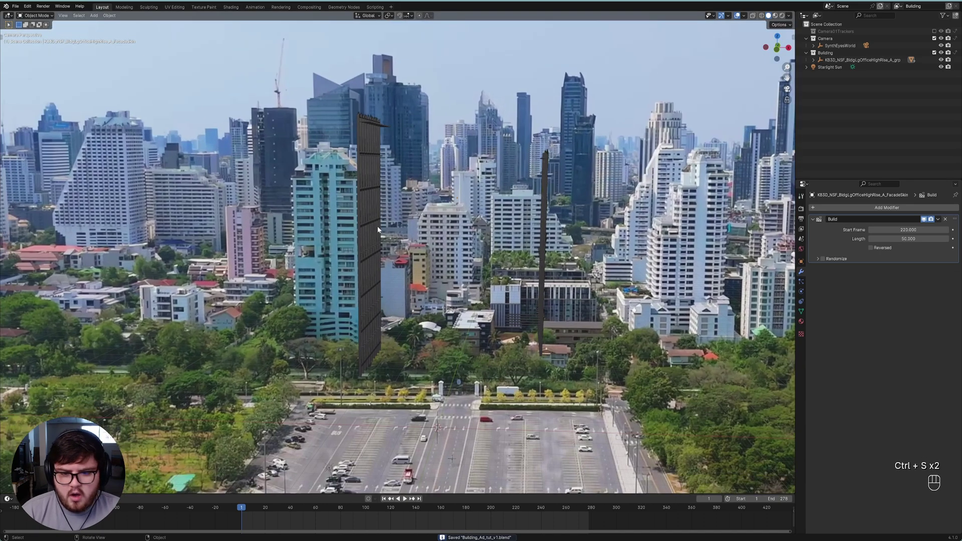
{"action": "left_click", "coordinate": [382, 229]}
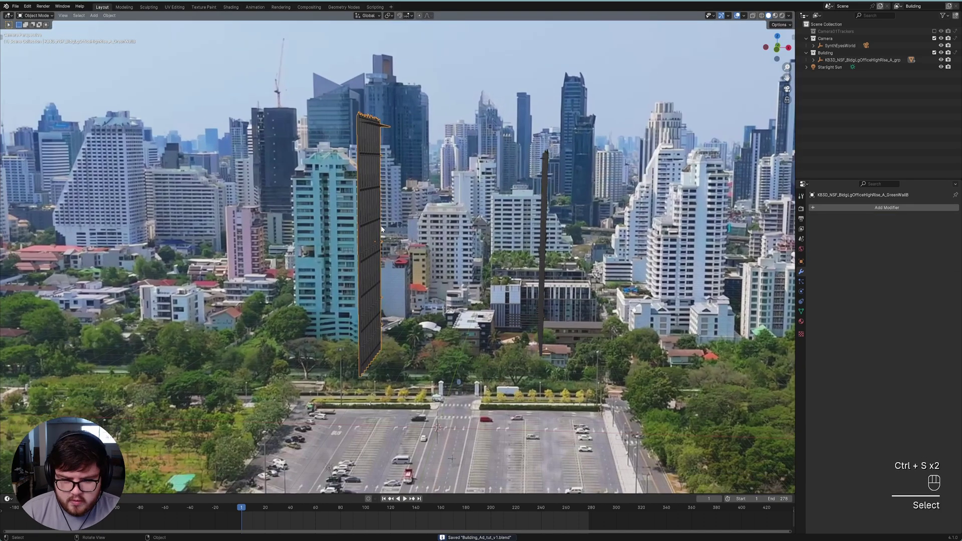
{"action": "left_click", "coordinate": [545, 210], "text": "shift"}
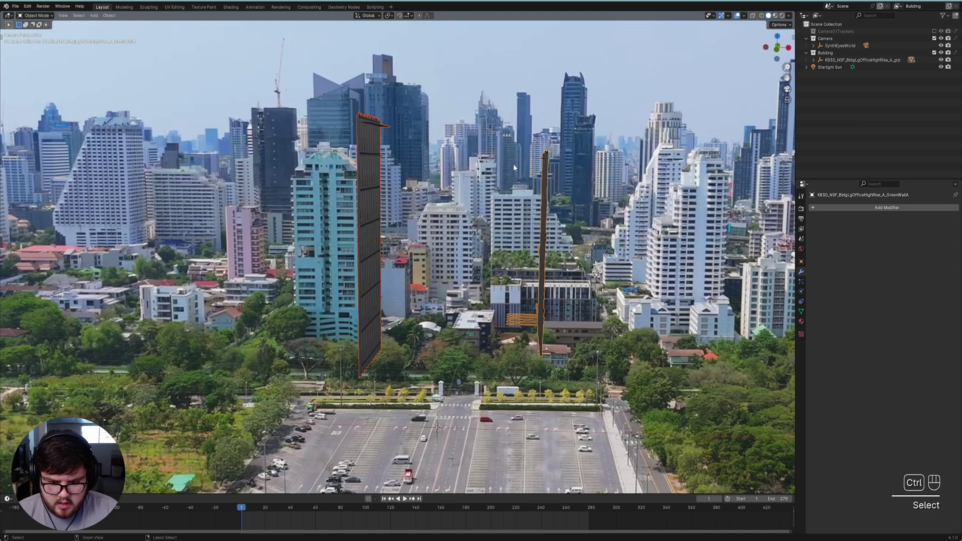
{"action": "key", "text": "ctrl+j"}
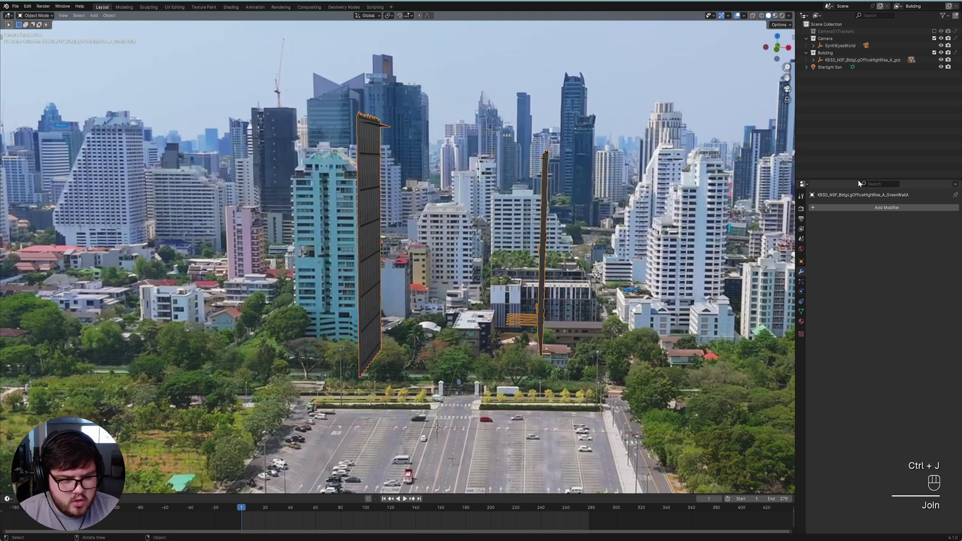
Add a Build modifier to the merged green wall starting at frame 125 and save
{"action": "left_click", "coordinate": [869, 208]}
{"action": "type", "text": "build"}
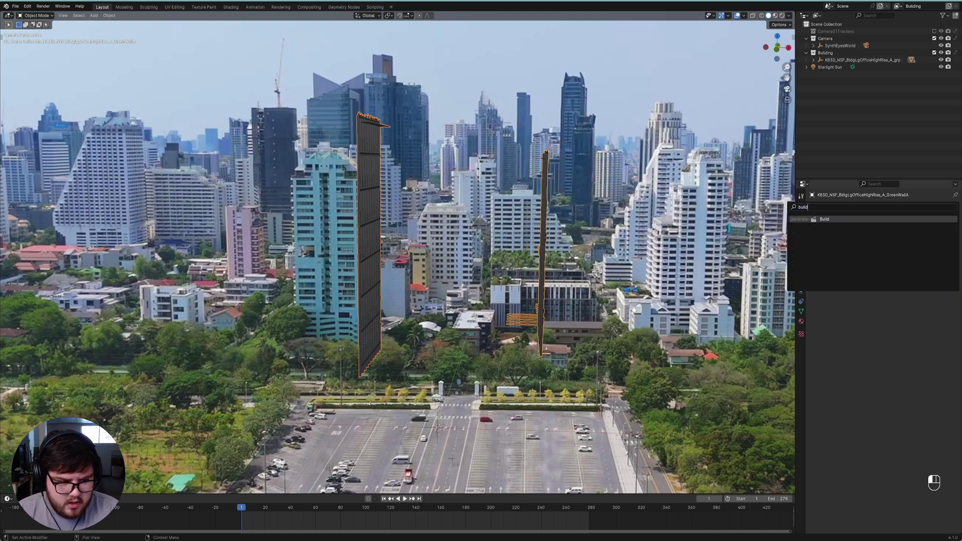
{"action": "key", "text": "Return"}
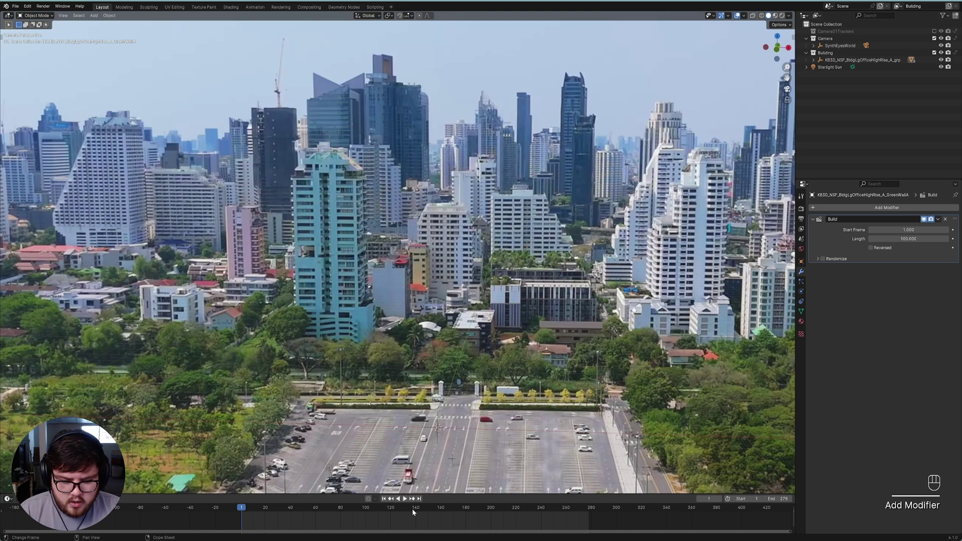
{"action": "key", "text": "space"}
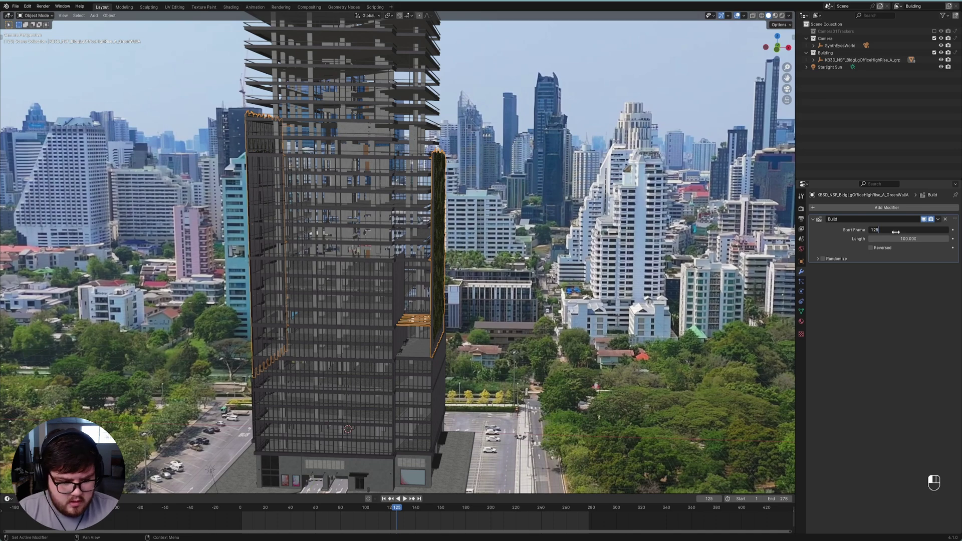
{"action": "key", "text": "Return"}
{"action": "middle_click_drag", "start_coordinate": [337, 326], "coordinate": [413, 307], "text": "ctrl"}
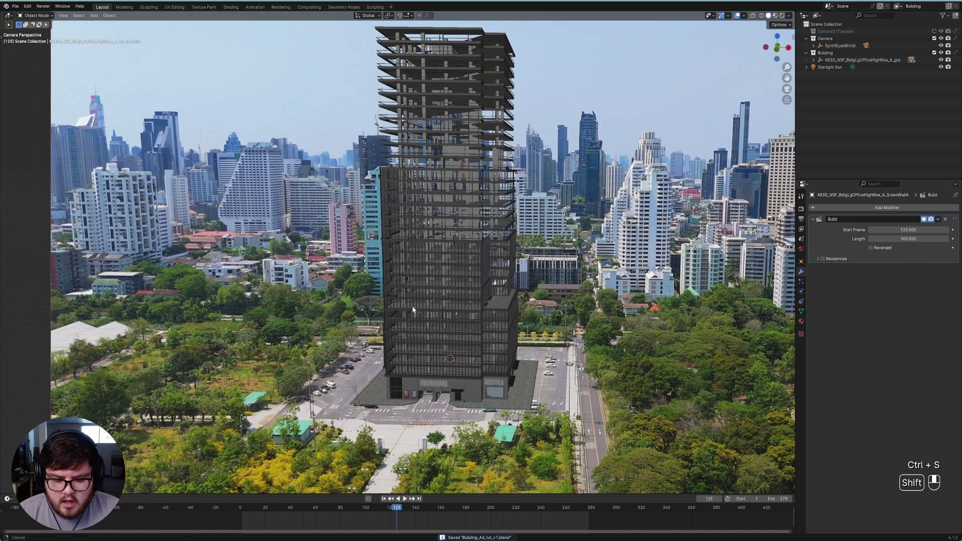
{"action": "key", "text": "ctrl+s"}
Recentre the view on the tower and save the file
{"action": "key", "text": "z"}
{"action": "key", "text": "ctrl+s"}
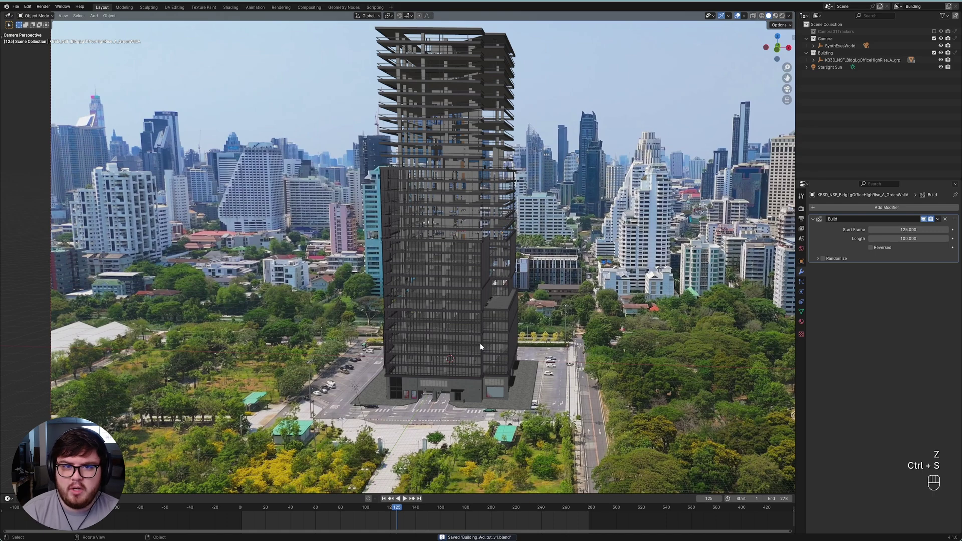
{"action": "middle_click_drag", "start_coordinate": [460, 306], "coordinate": [469, 309], "text": "shift"}
{"action": "key", "text": "ctrl+s"}
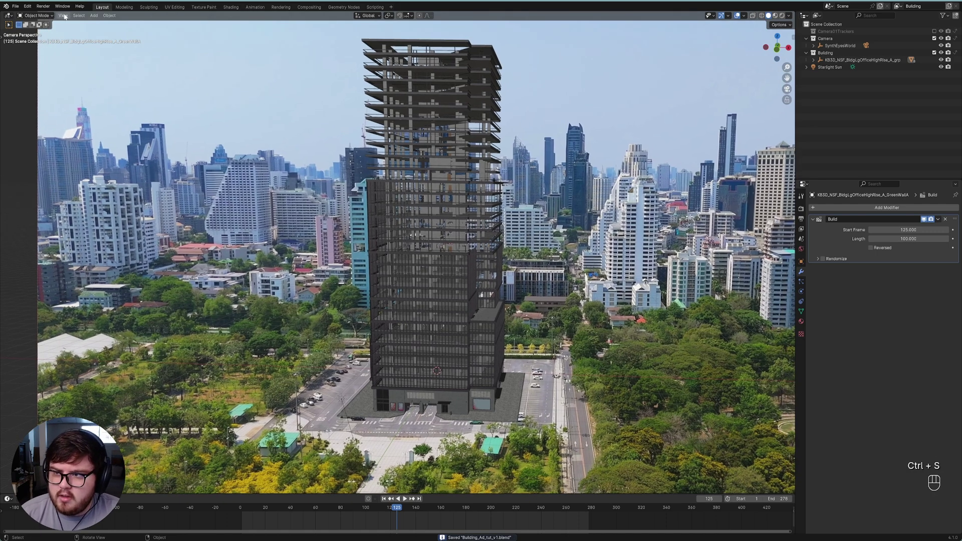
{"action": "left_click", "coordinate": [64, 15]}
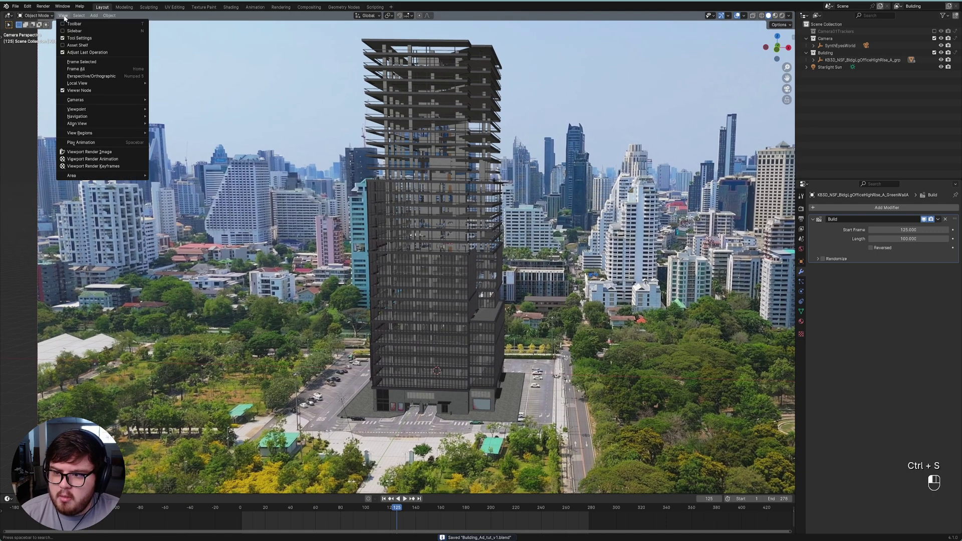
Viewport-render the camera animation, then play the rendered clip in the animation player
{"action": "left_click", "coordinate": [81, 160]}
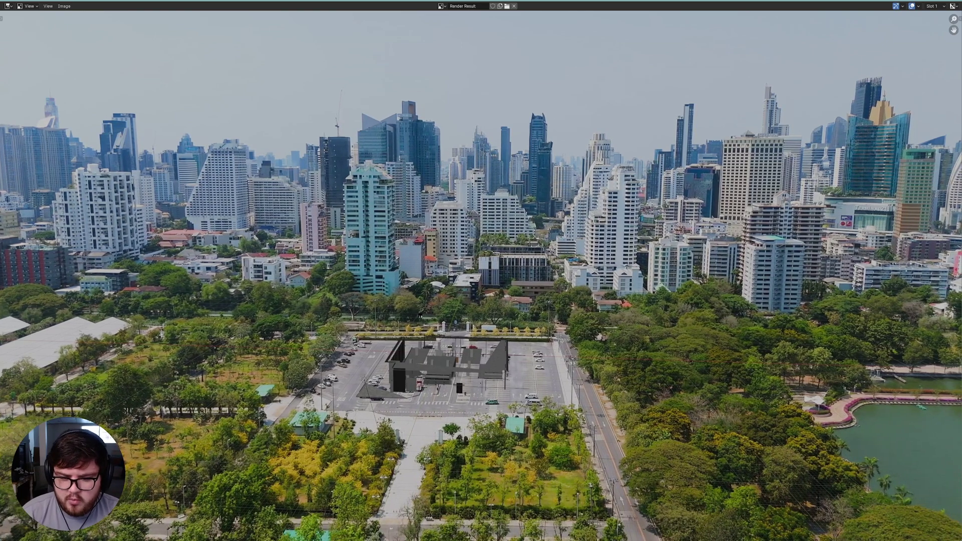
{"action": "left_click", "coordinate": [952, 2]}
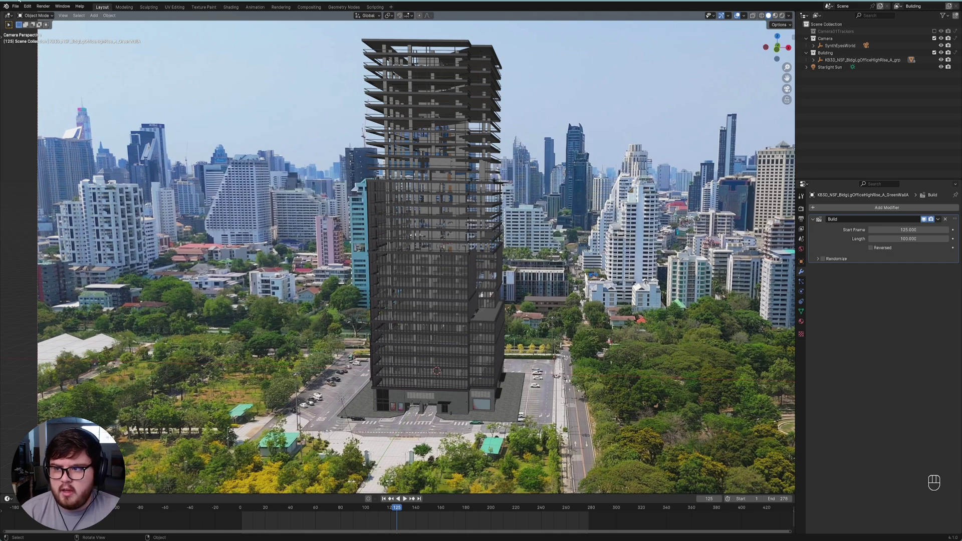
{"action": "left_click", "coordinate": [44, 6]}
{"action": "left_click", "coordinate": [55, 49]}
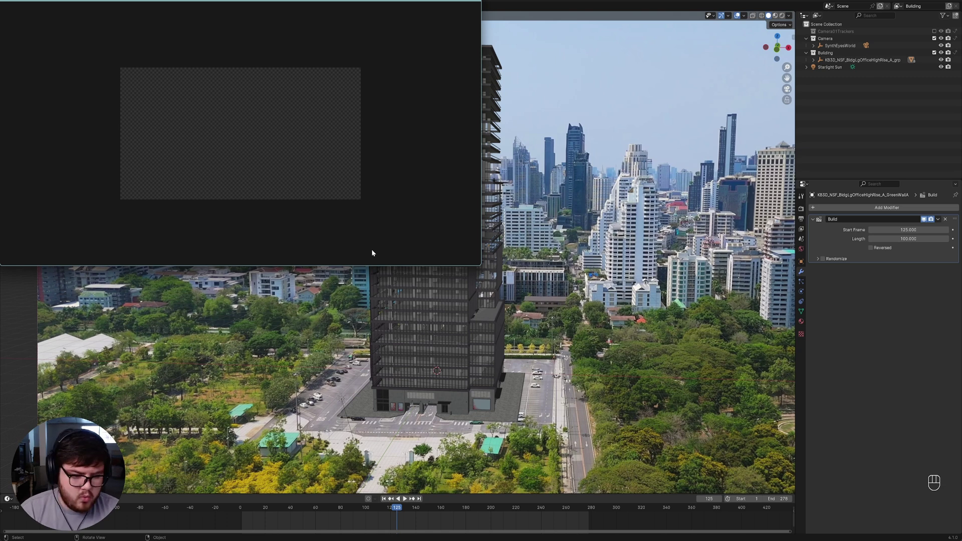
{"action": "left_click", "coordinate": [474, 1]}
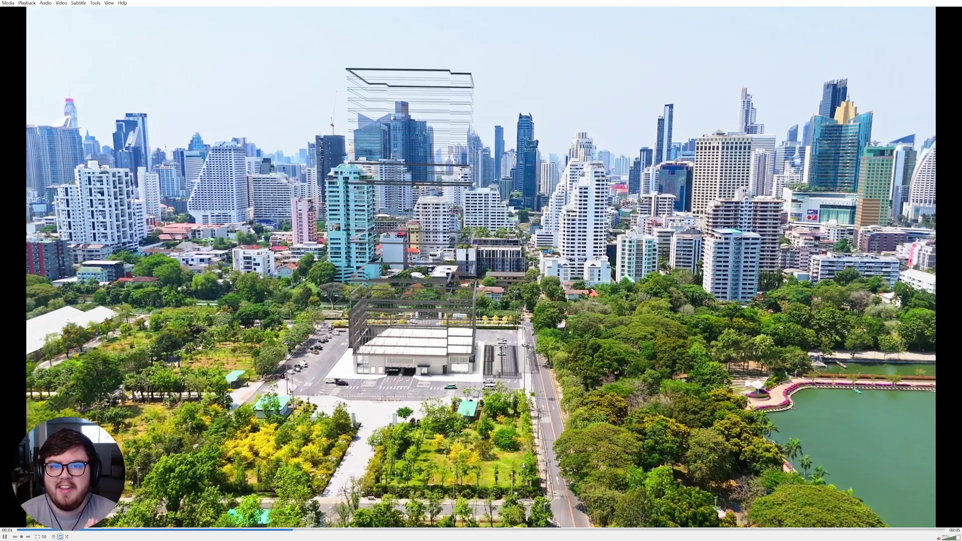